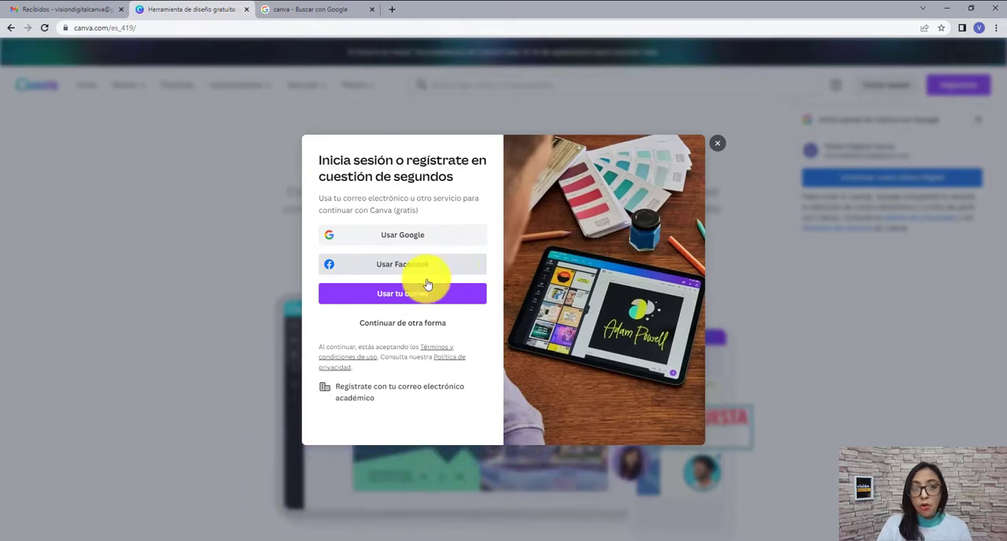
Choose to sign up with an e-mail account, enter the e-mail address, and continue to account creation
click(385, 302)
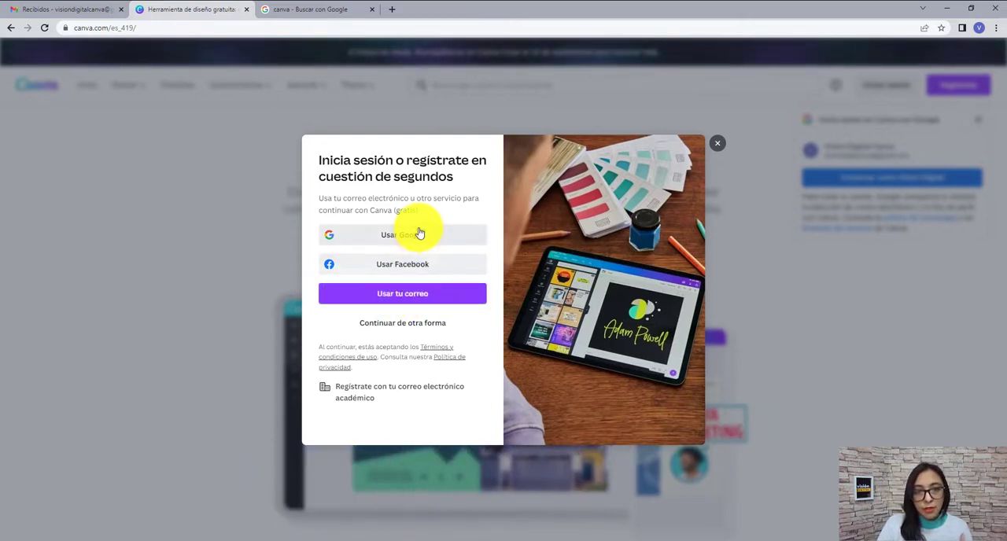
click(417, 296)
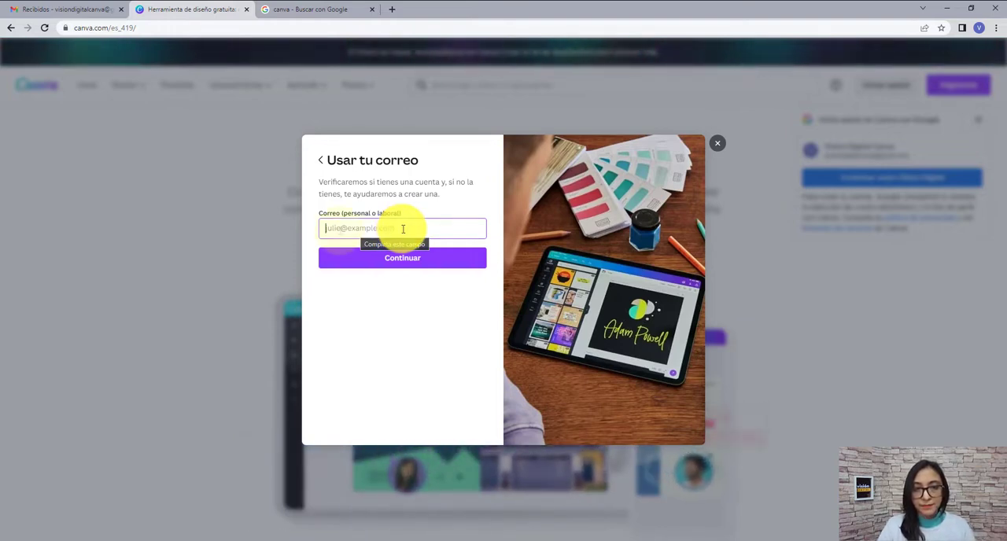
click(351, 229)
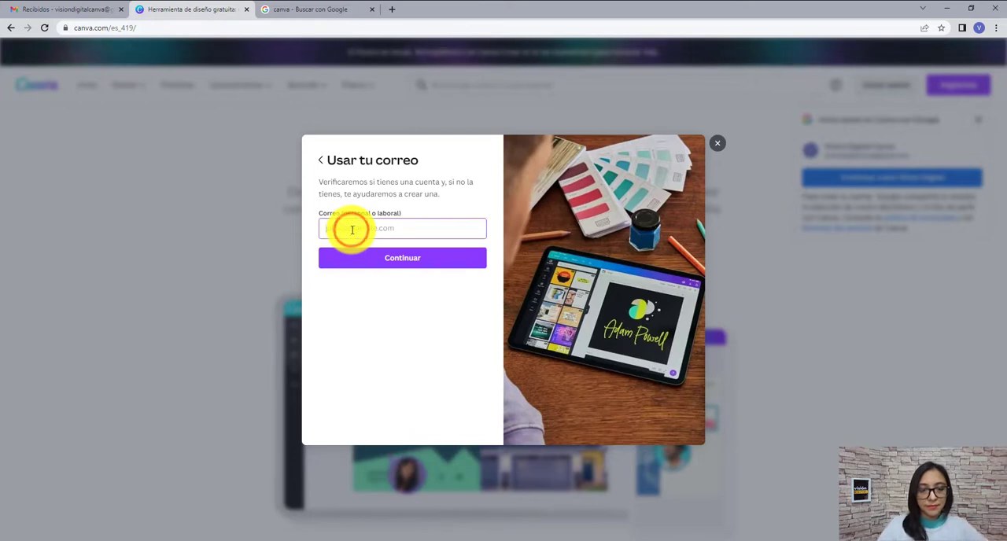
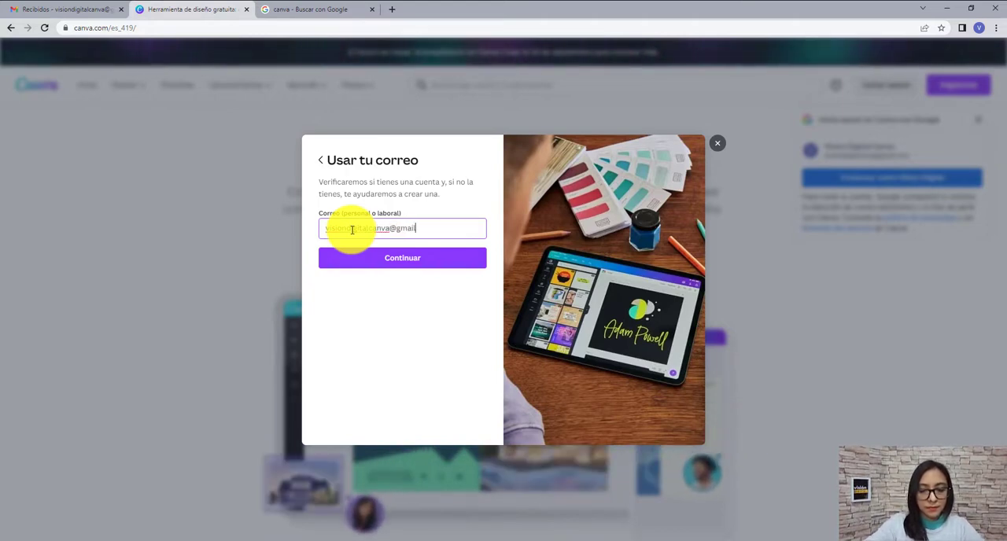
key(Return)
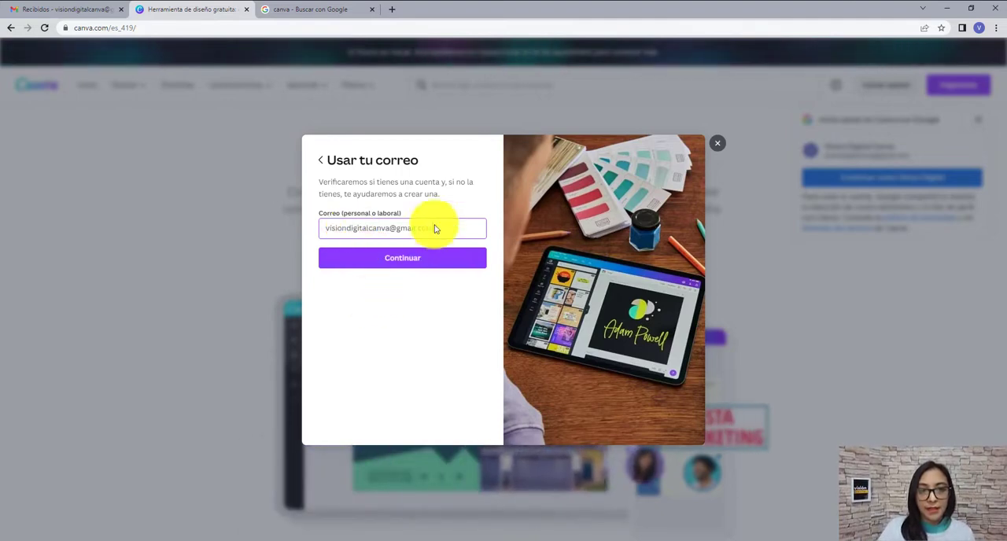
click(373, 262)
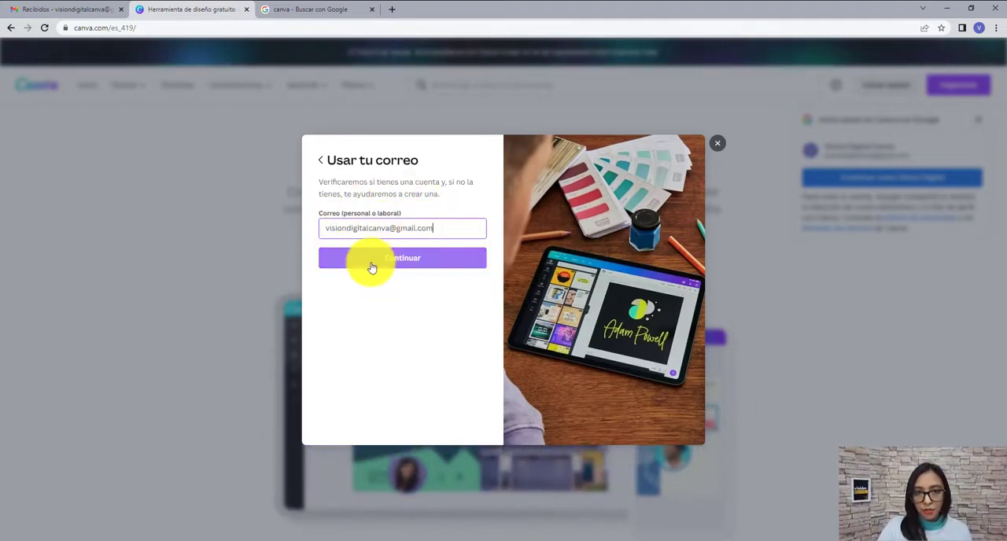
click(411, 262)
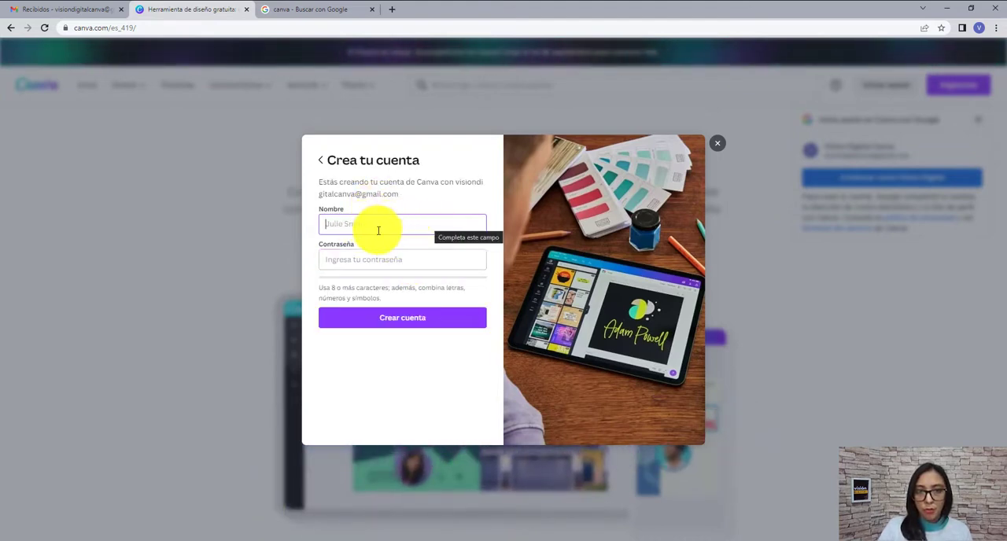
Fill in the account holder's name and the account password, and create the account
click(366, 228)
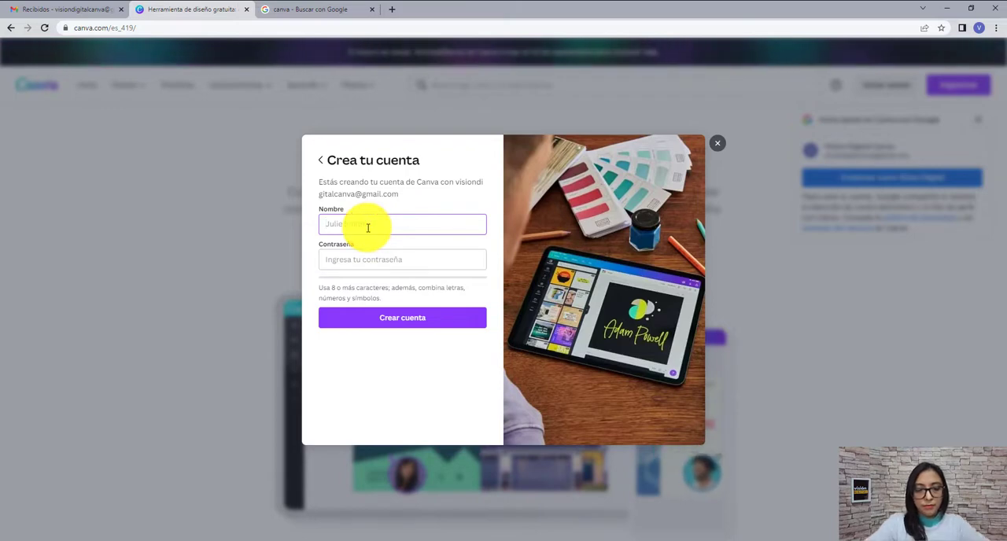
text(veronica)
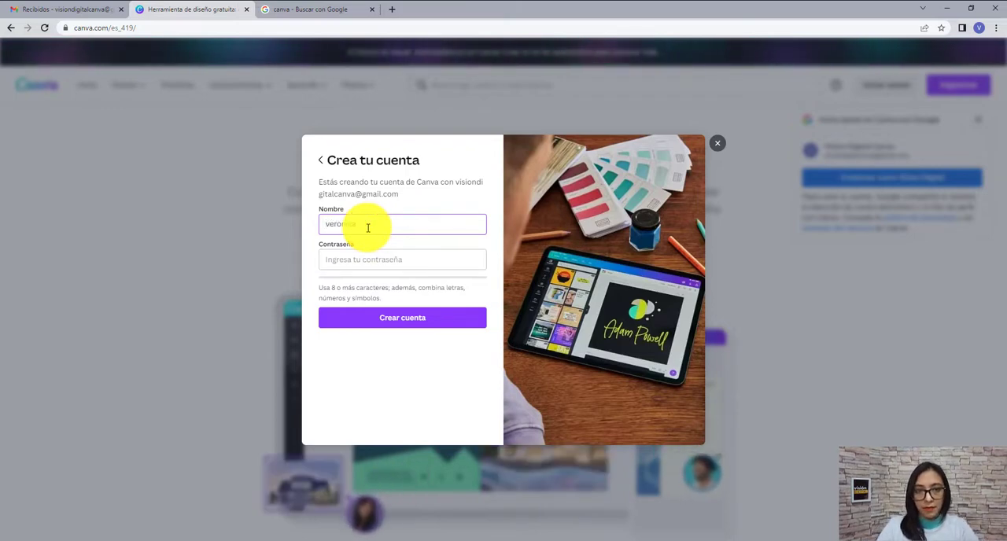
click(370, 258)
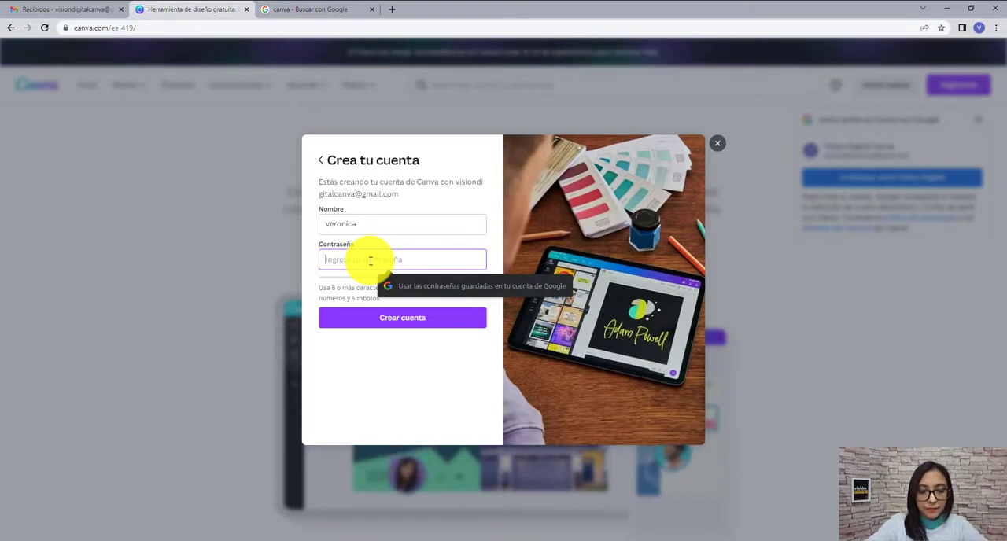
text(••••••••••)
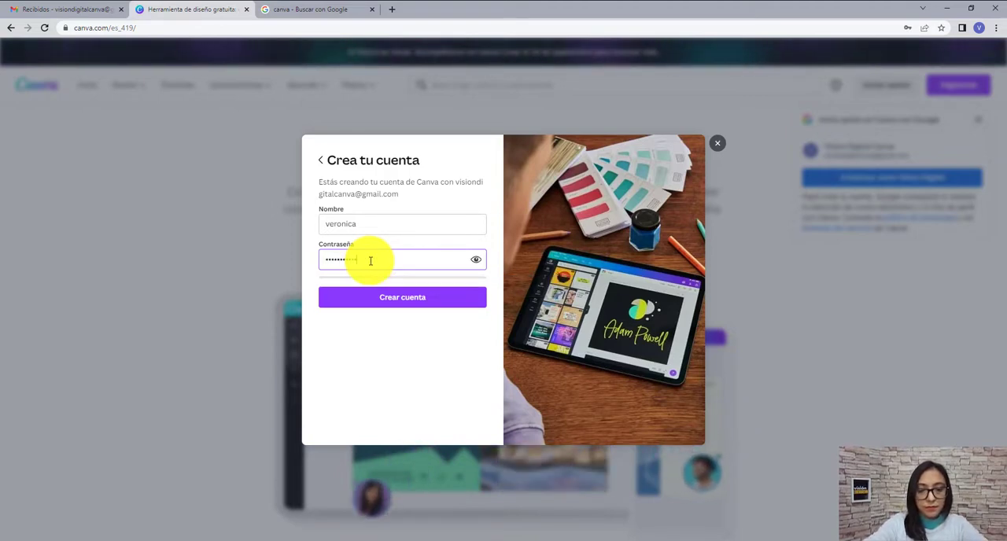
text(•••••)
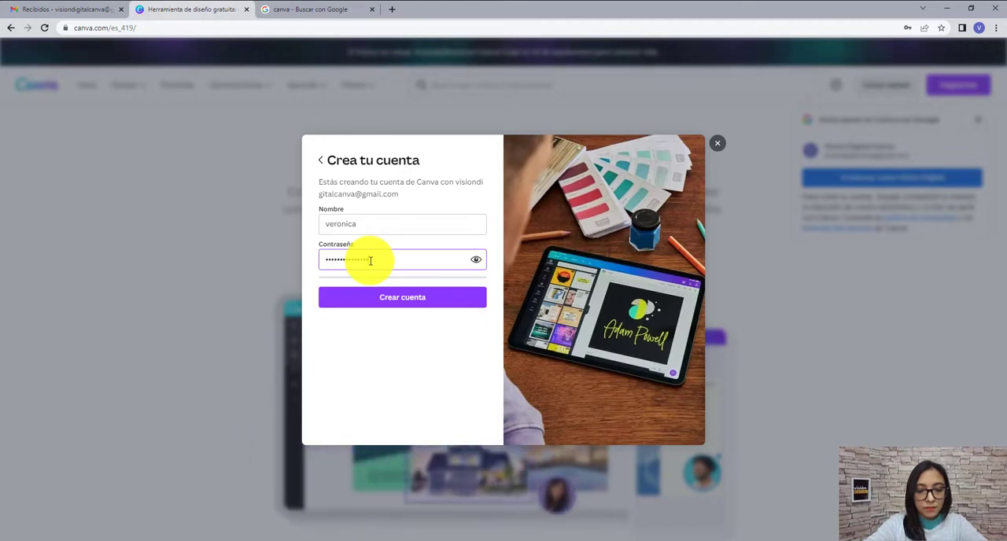
text(••••••••)
click(404, 302)
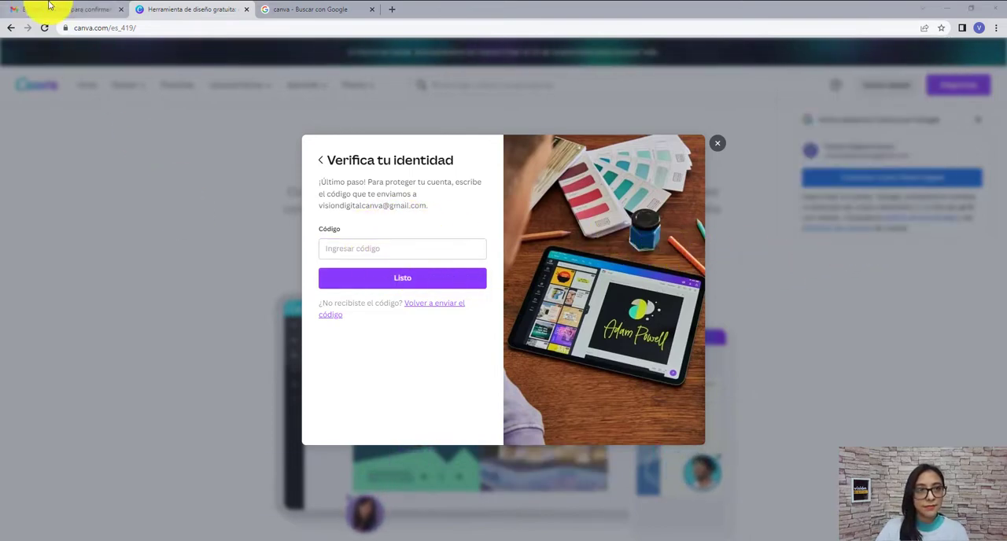
Look up the verification code in the Gmail inbox and enter it in Canva's identity check
click(49, 7)
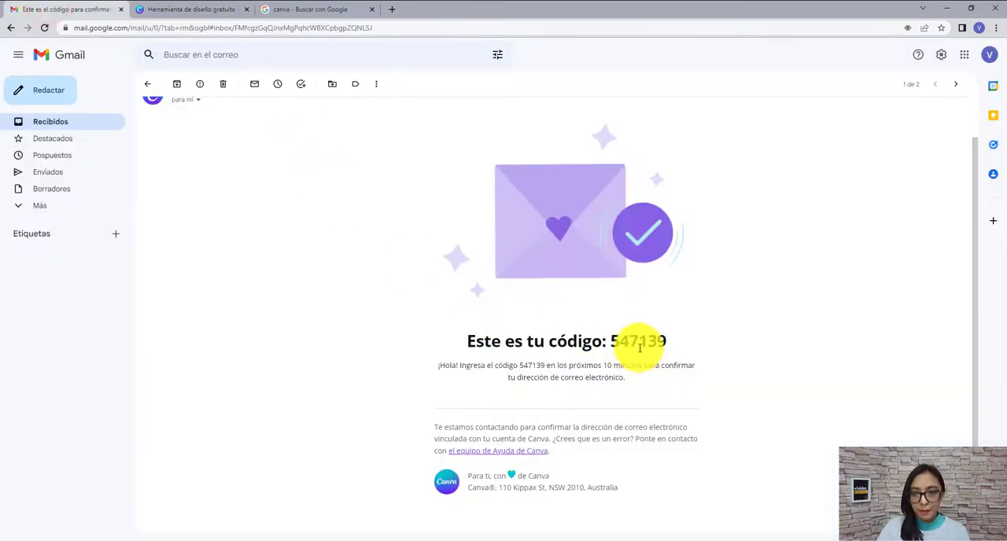
click(224, 10)
click(365, 248)
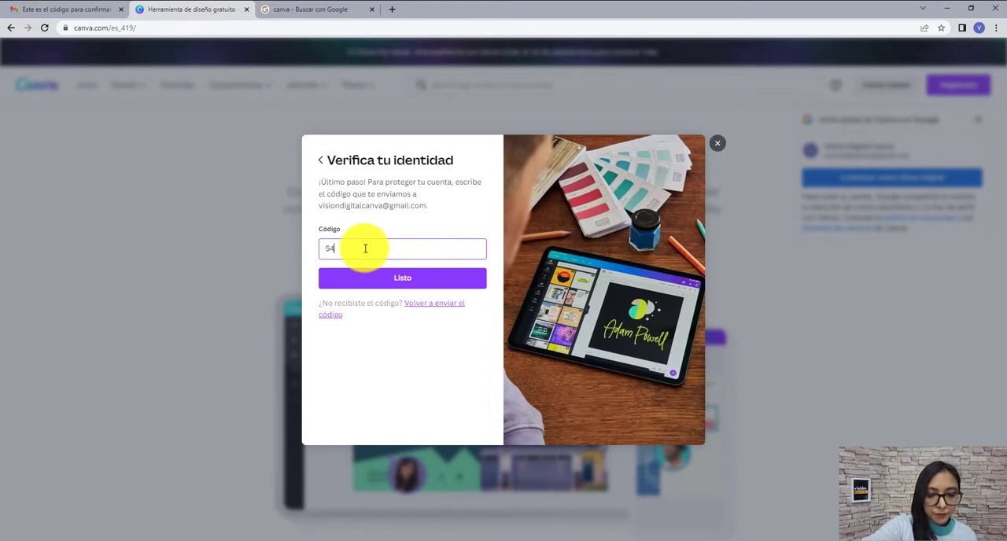
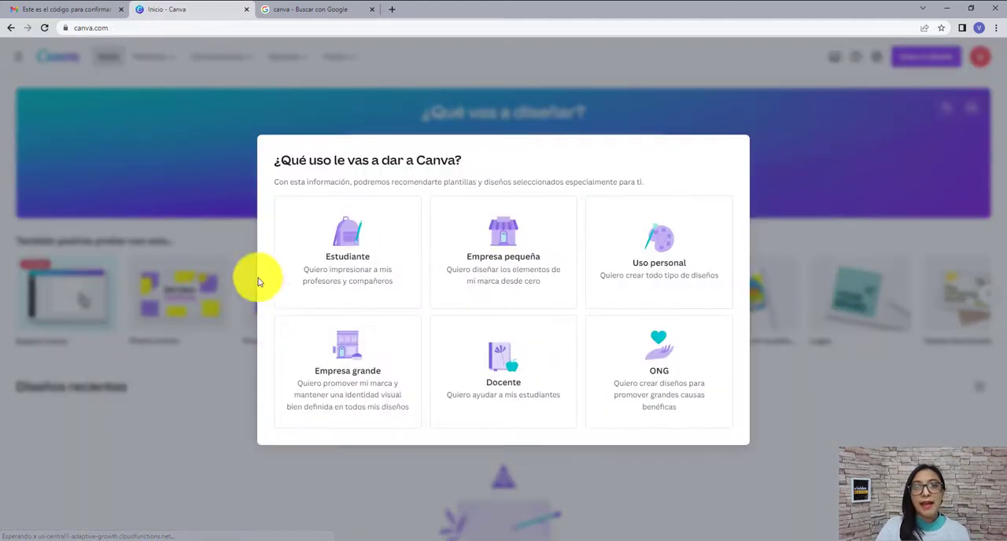
Select "Empresa pequeña" as the intended use and create a team named "Equipo de vision digital" without inviting anyone
click(541, 233)
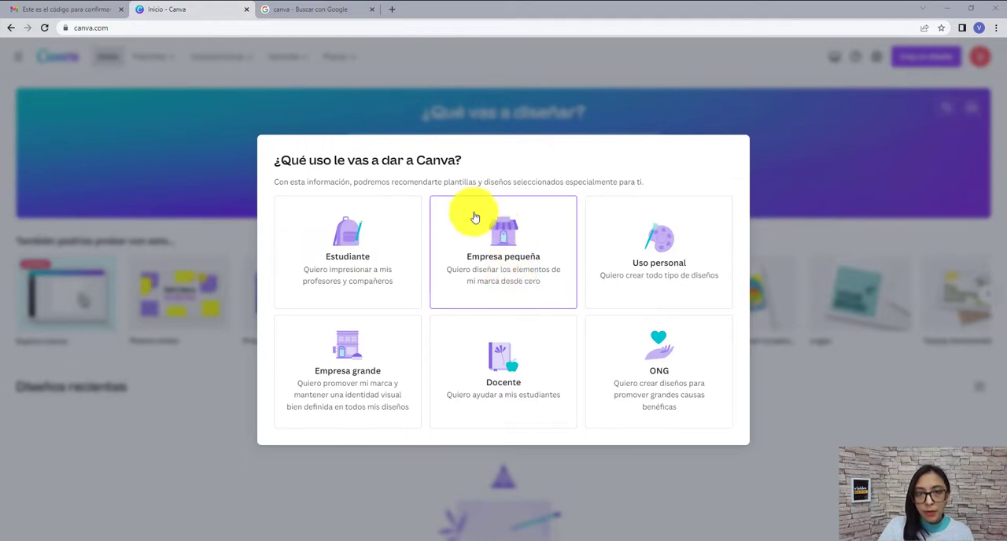
click(504, 245)
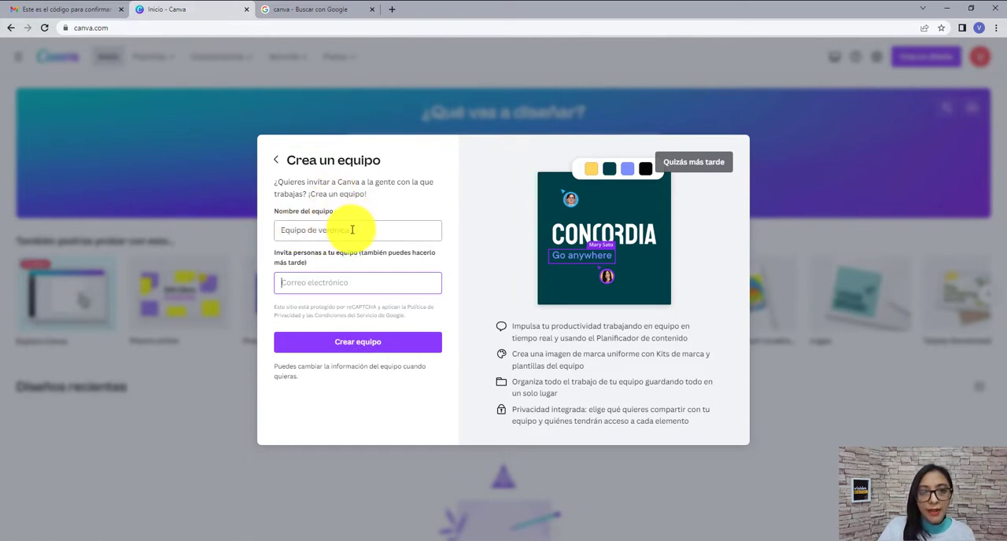
click(354, 228)
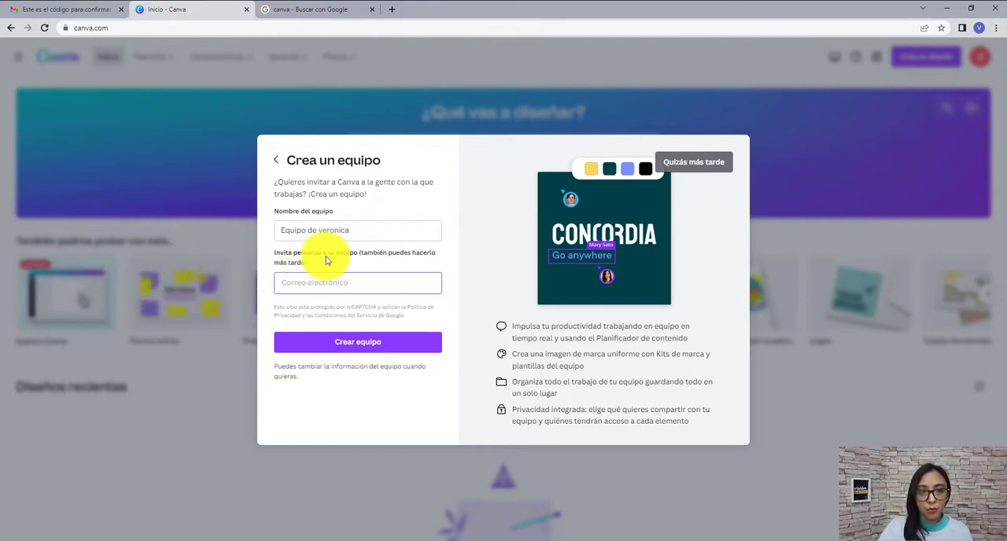
drag(361, 230, 328, 230)
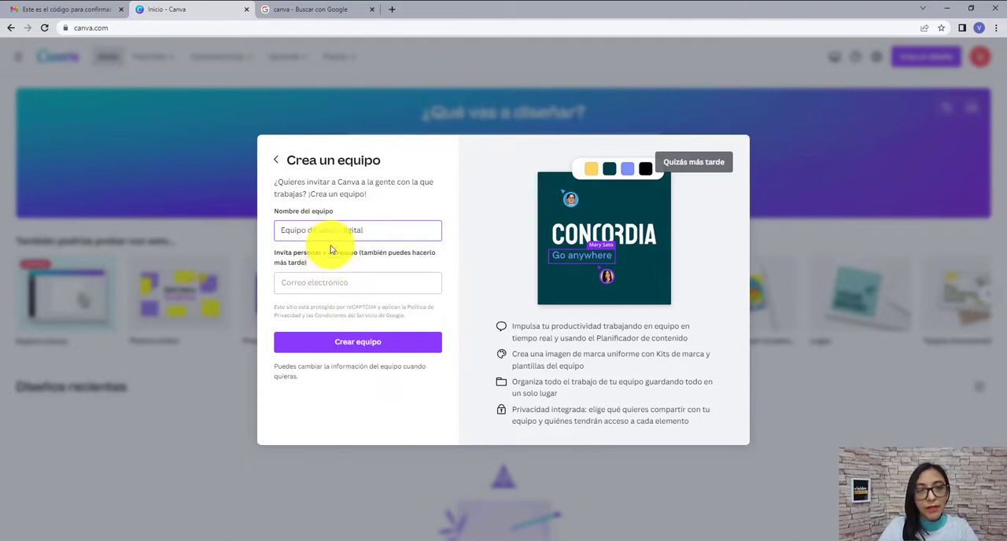
click(382, 337)
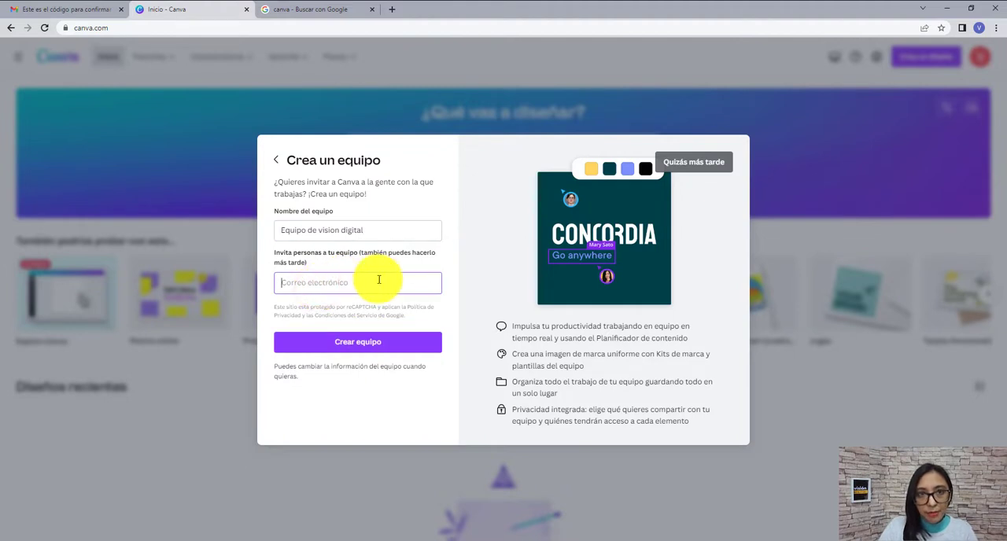
click(376, 345)
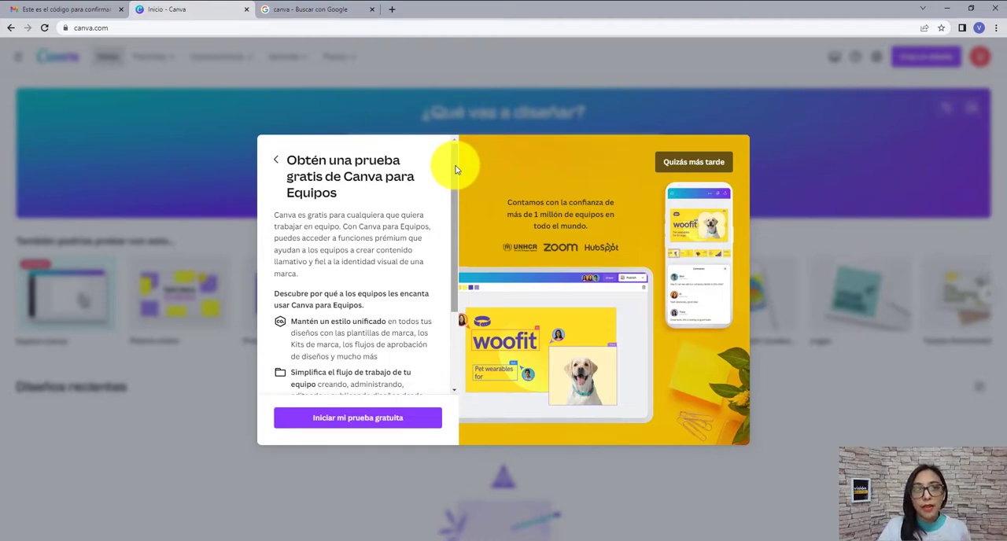
Postpone the free Canva para Equipos trial and show the side menu on the Inicio page
click(702, 163)
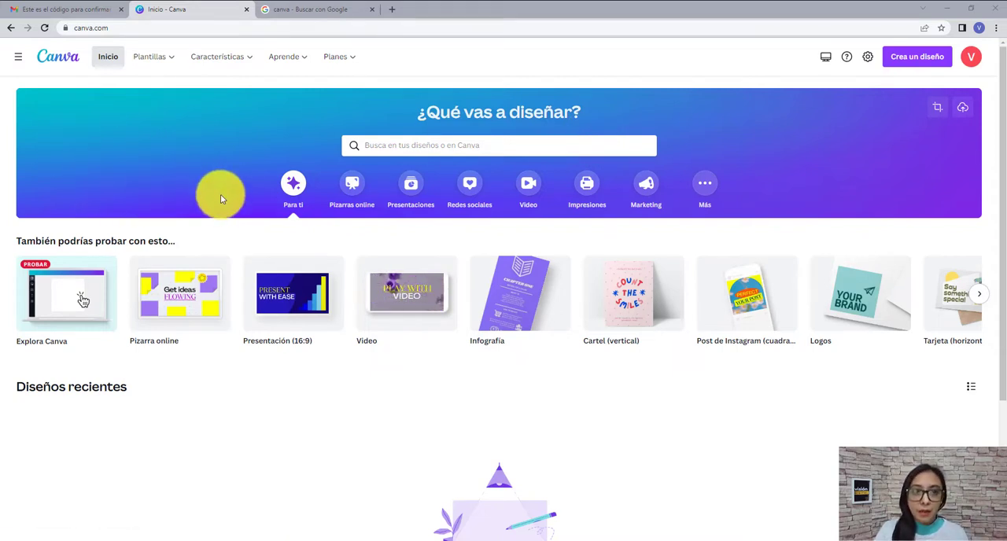
click(18, 60)
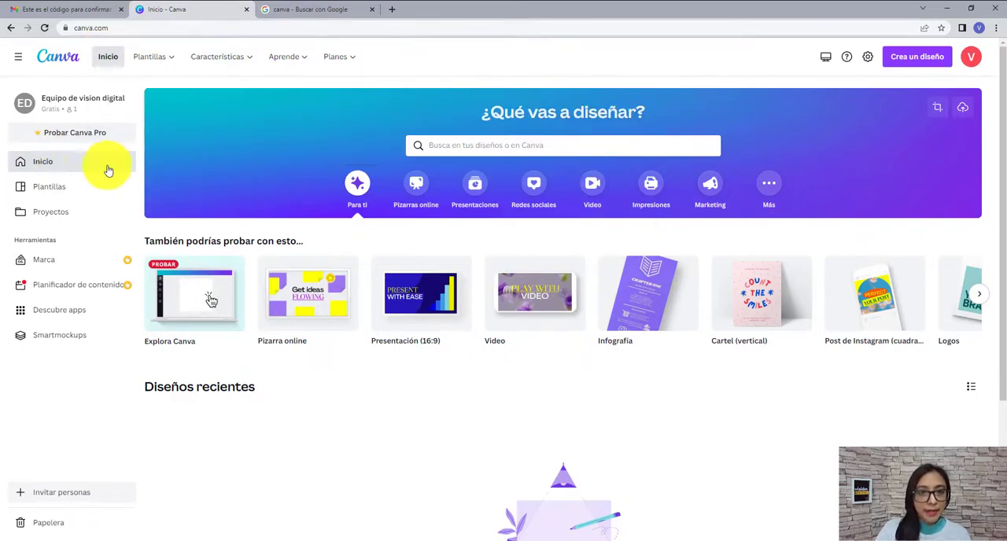
click(33, 163)
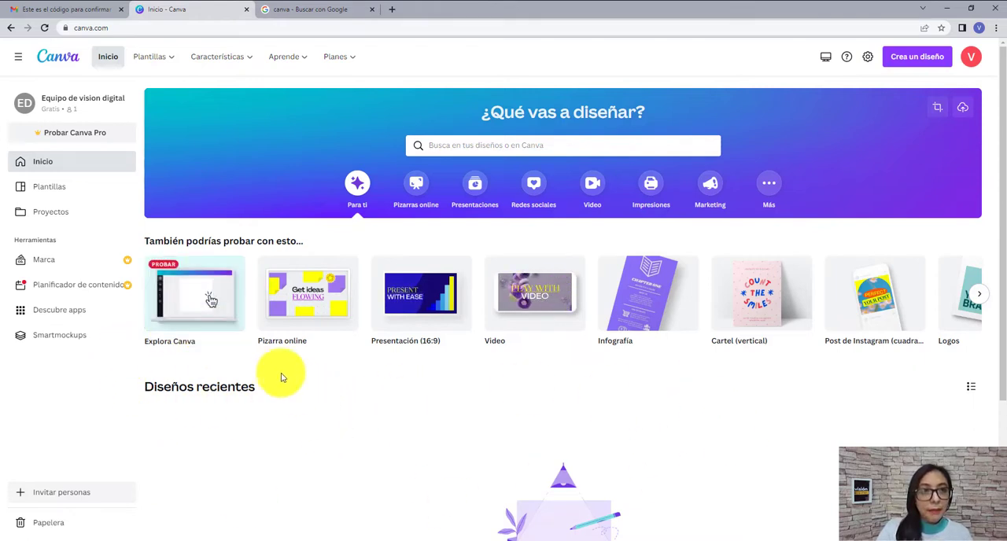
Search the Canva templates for "instagram", review the suggestions, and clear the search
mouse_move(512, 328)
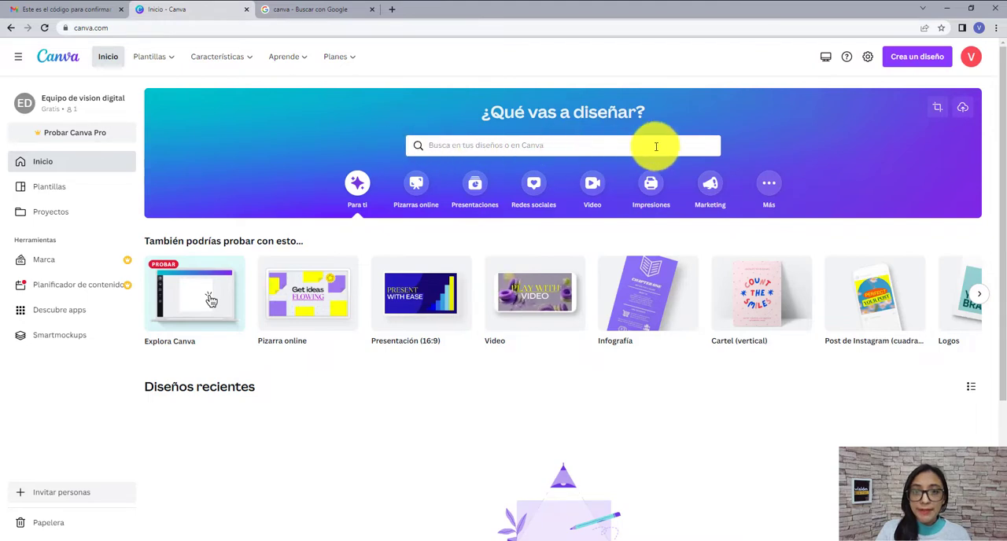
click(445, 145)
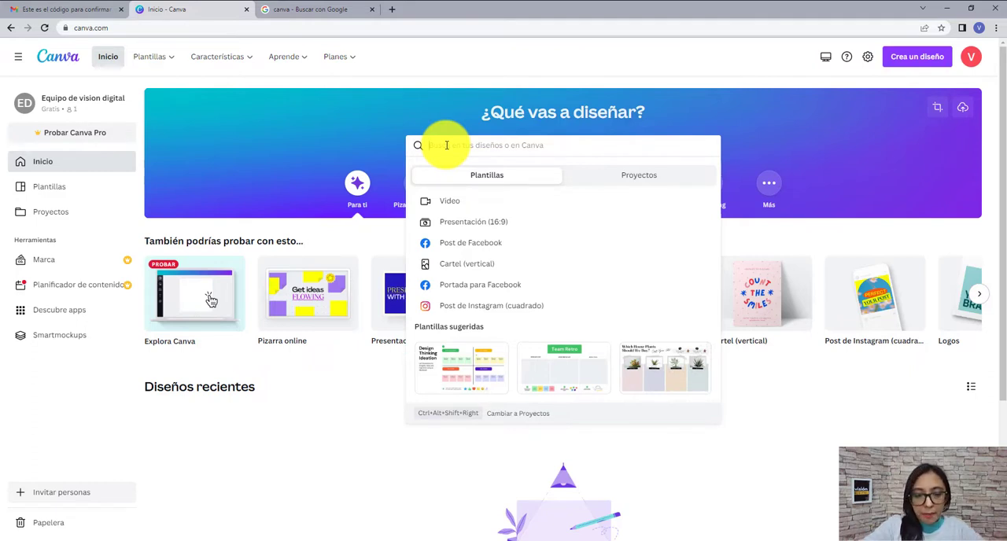
text(instagram)
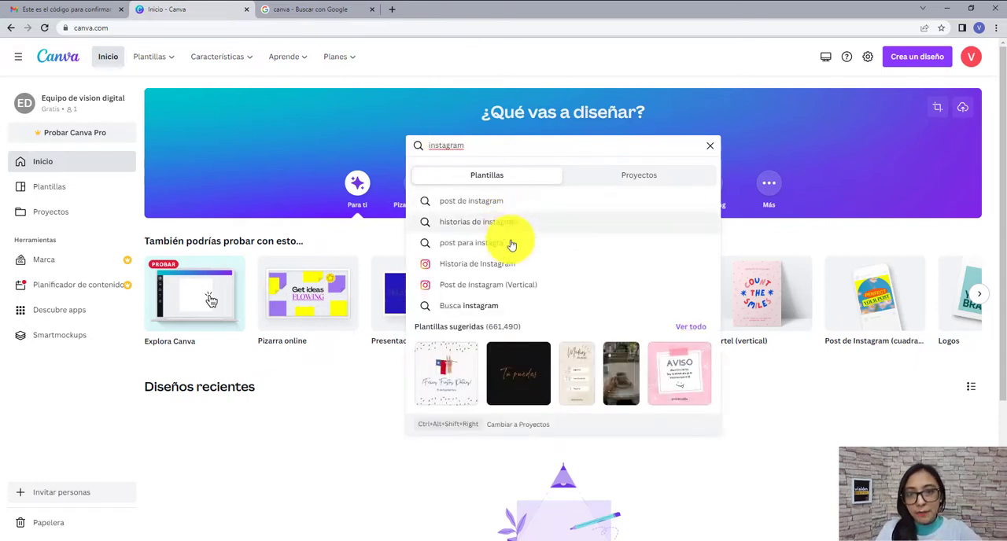
scroll(508, 231, down, 1)
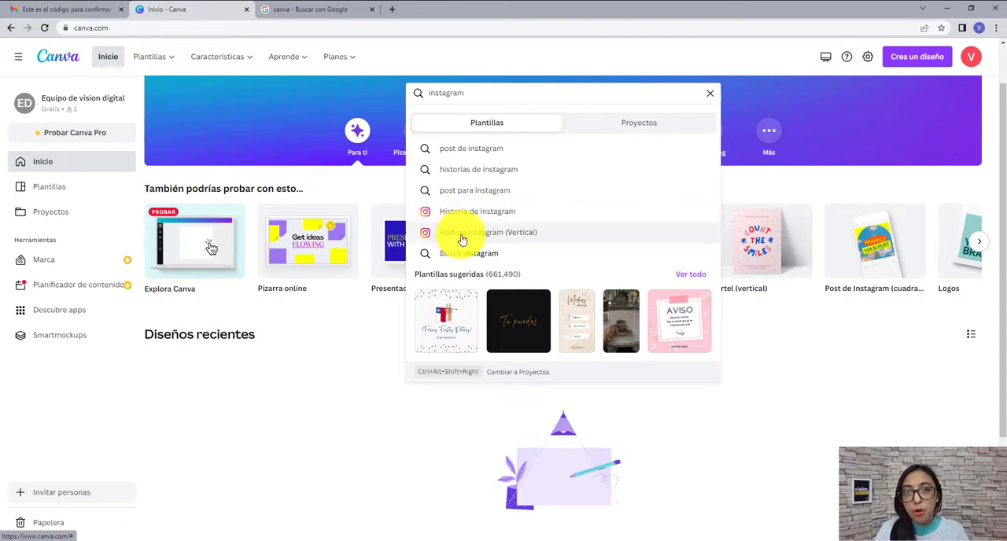
click(710, 94)
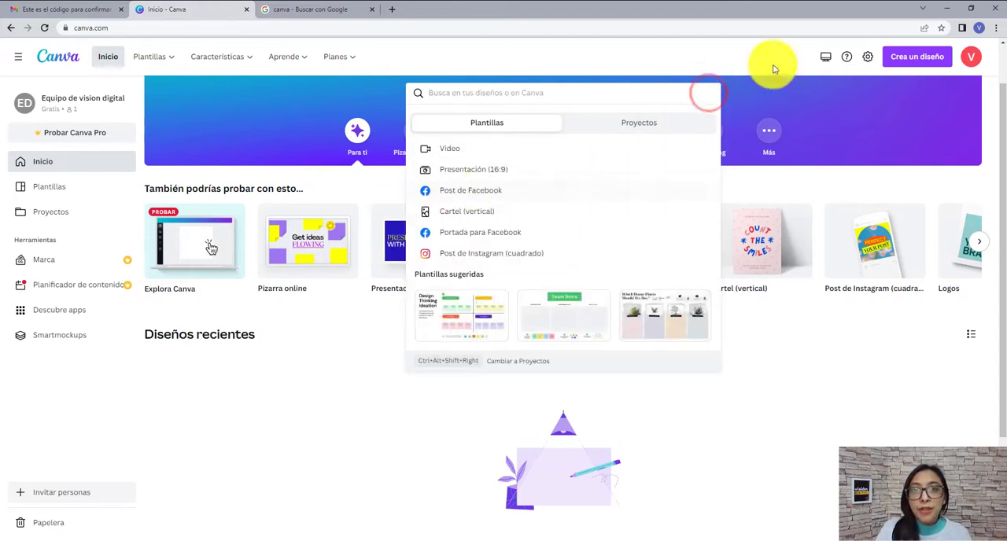
Close the search suggestions and examine the design types and templates offered in the Redes sociales category
click(805, 94)
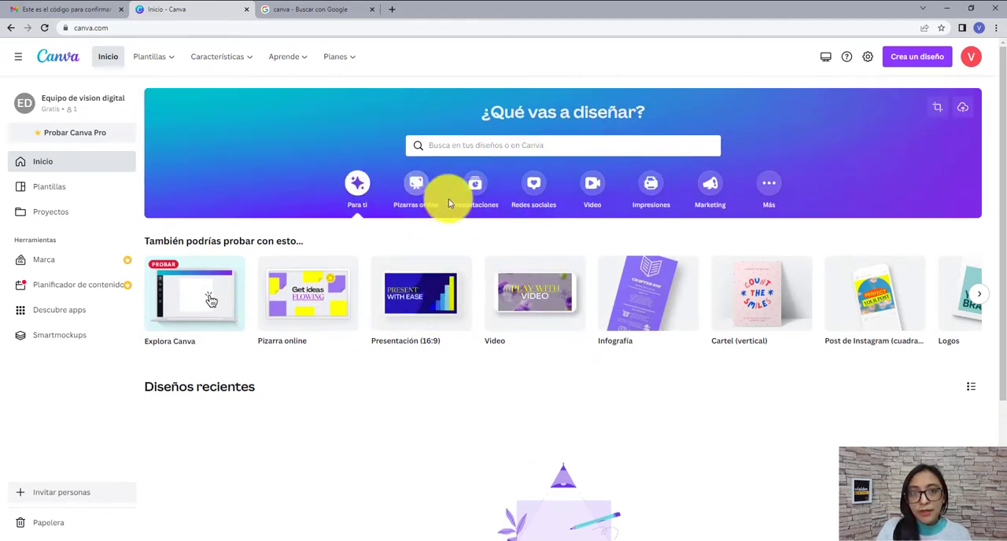
click(534, 184)
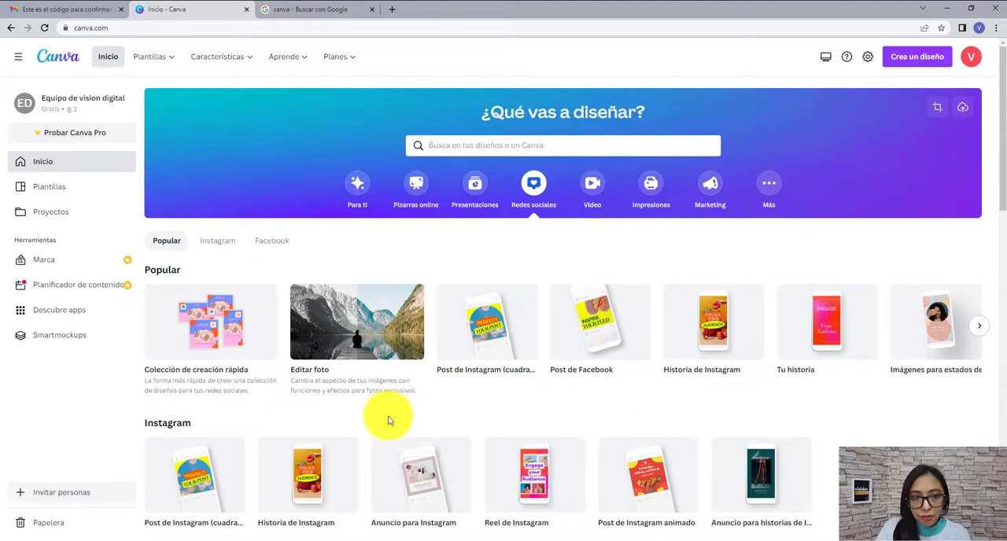
scroll(240, 400, down, 3)
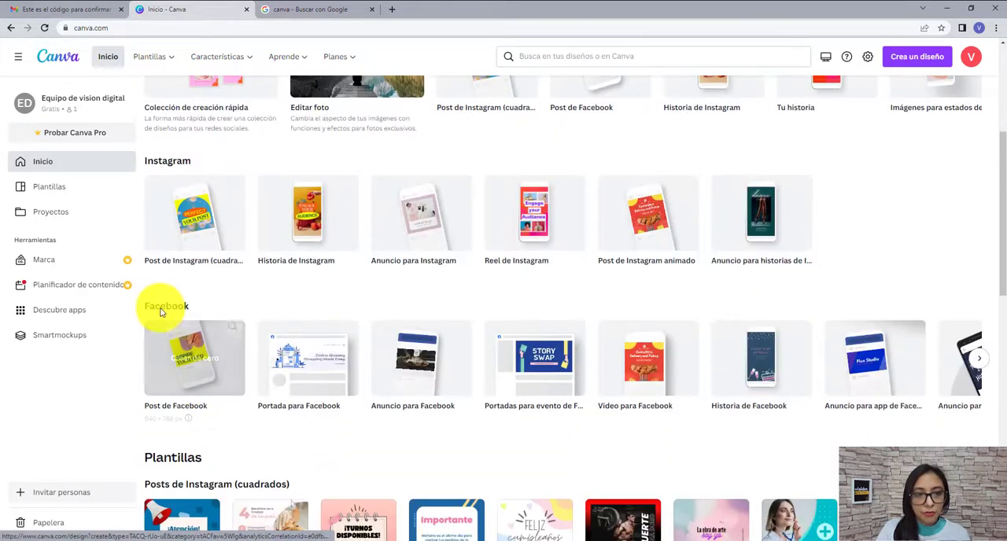
scroll(232, 333, down, 1)
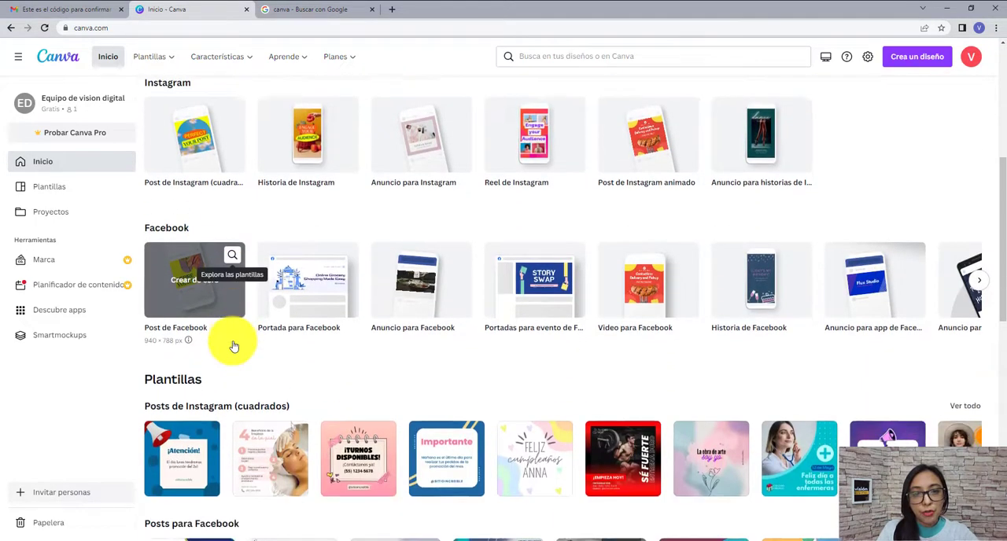
scroll(233, 346, down, 3)
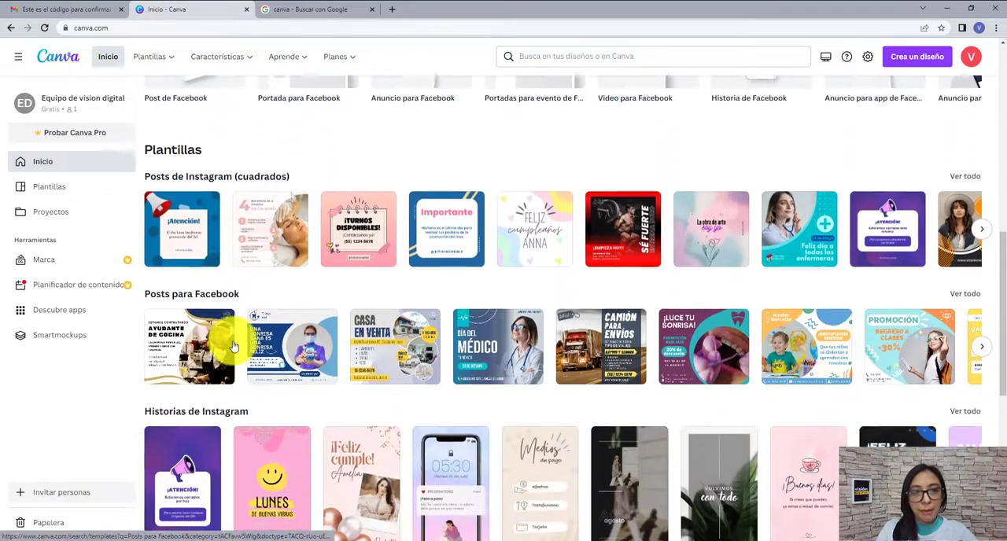
scroll(233, 346, down, 2)
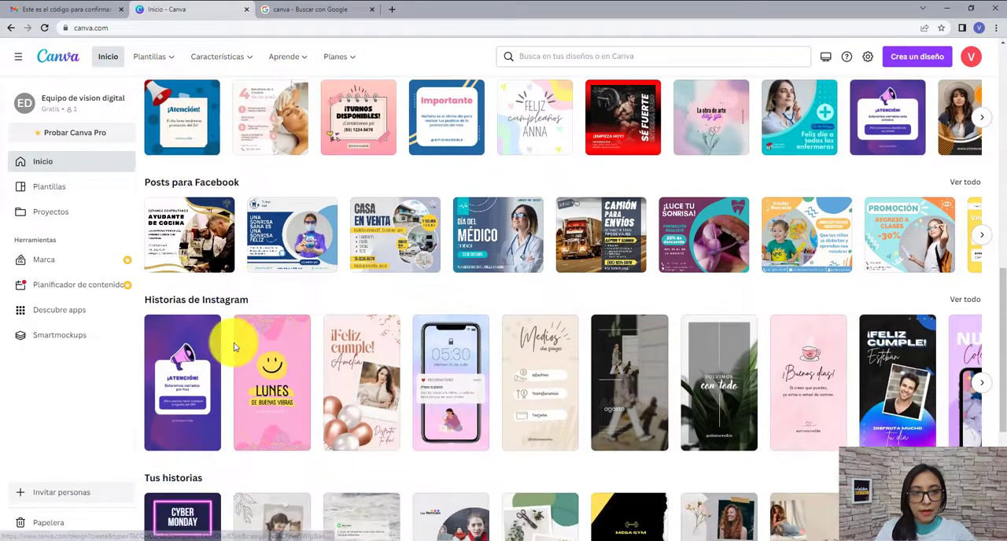
scroll(221, 262, down, 3)
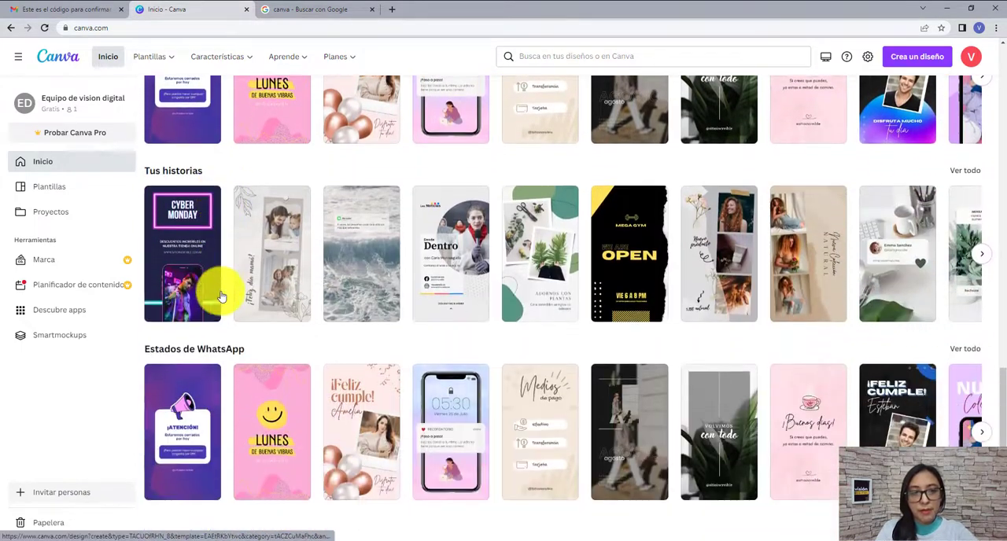
scroll(417, 331, up, 12)
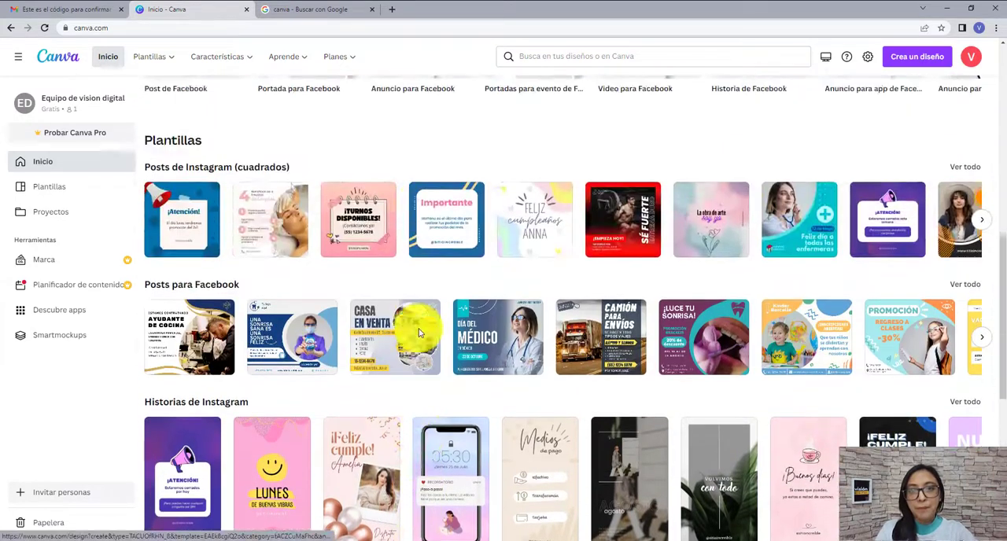
scroll(425, 326, up, 1)
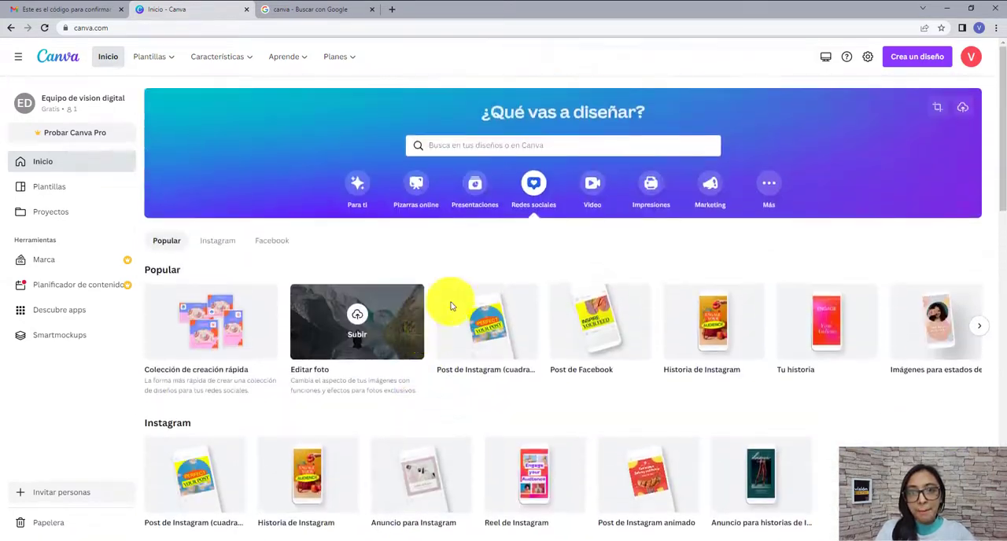
Look through the design types in the Video, Impresiones, Marketing and Más categories
click(594, 184)
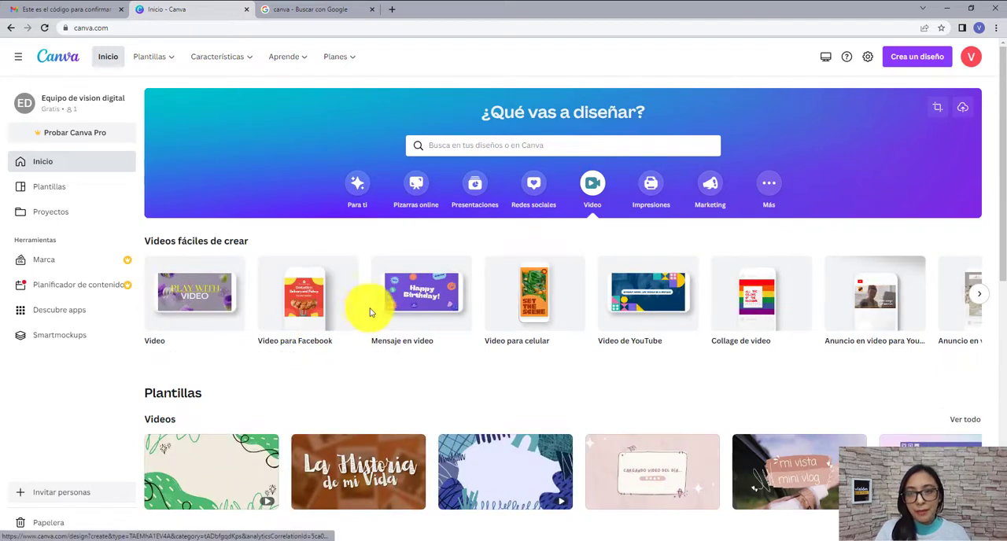
click(656, 188)
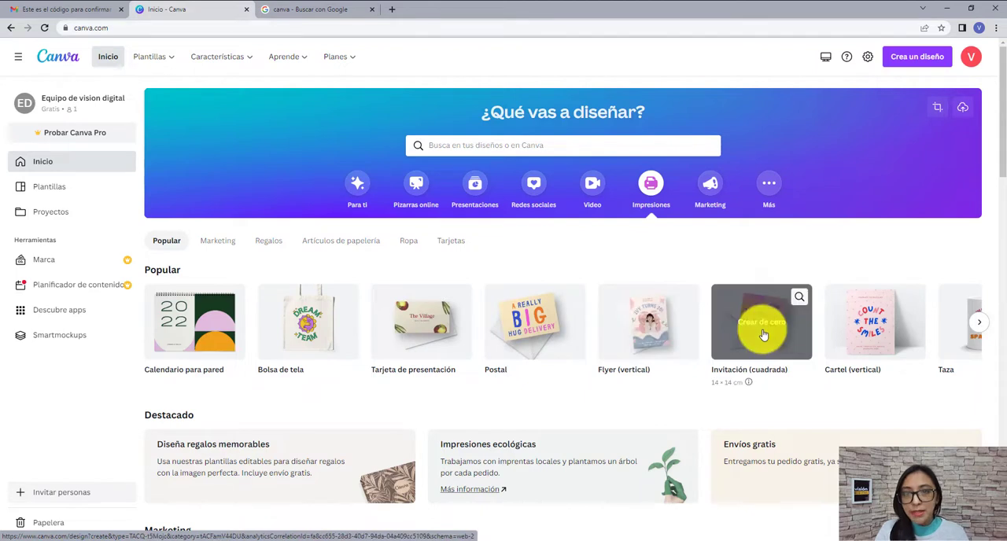
click(712, 193)
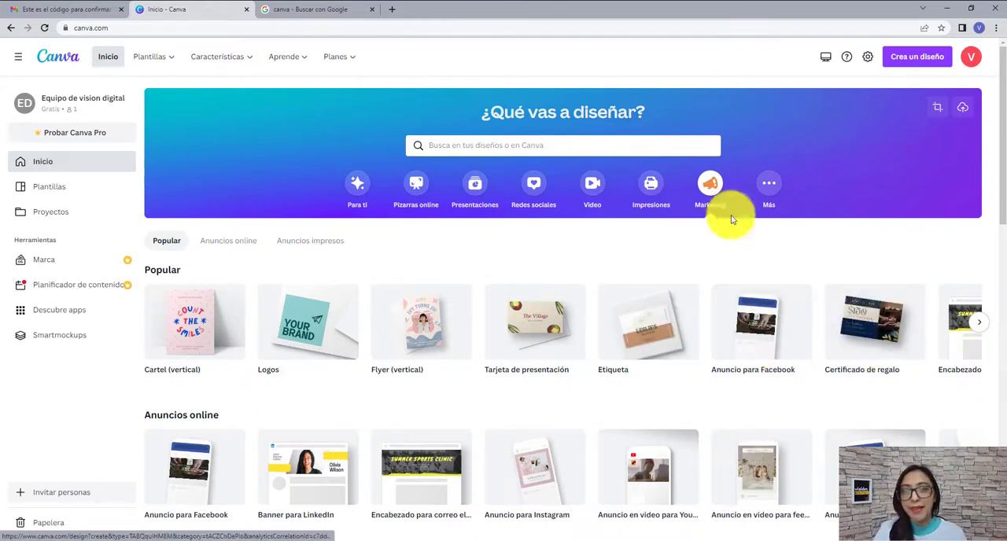
click(770, 188)
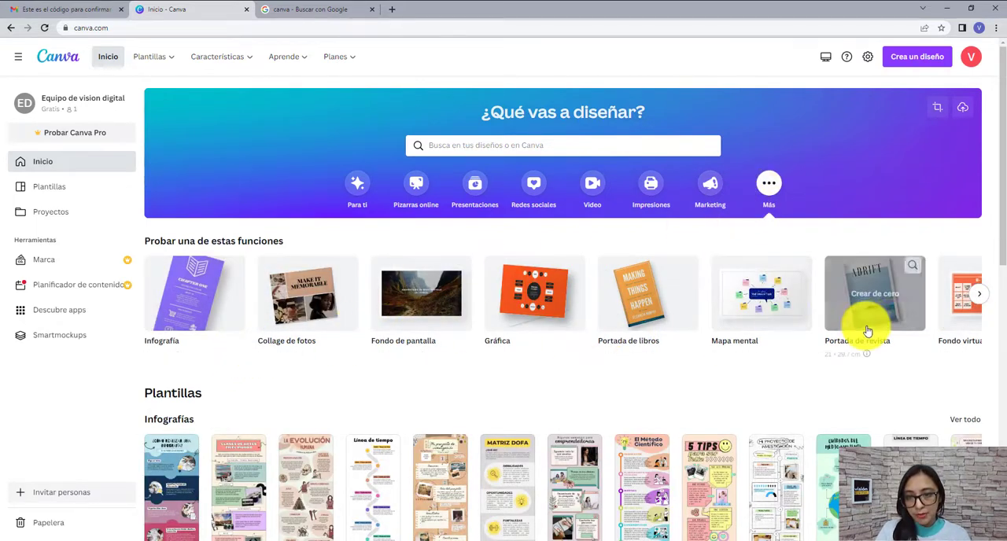
mouse_move(889, 304)
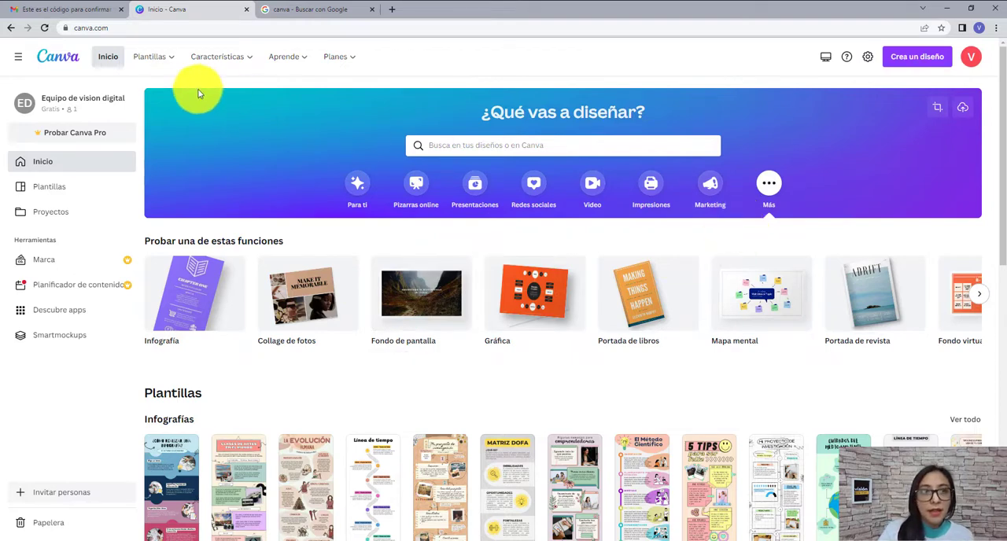
mouse_move(173, 63)
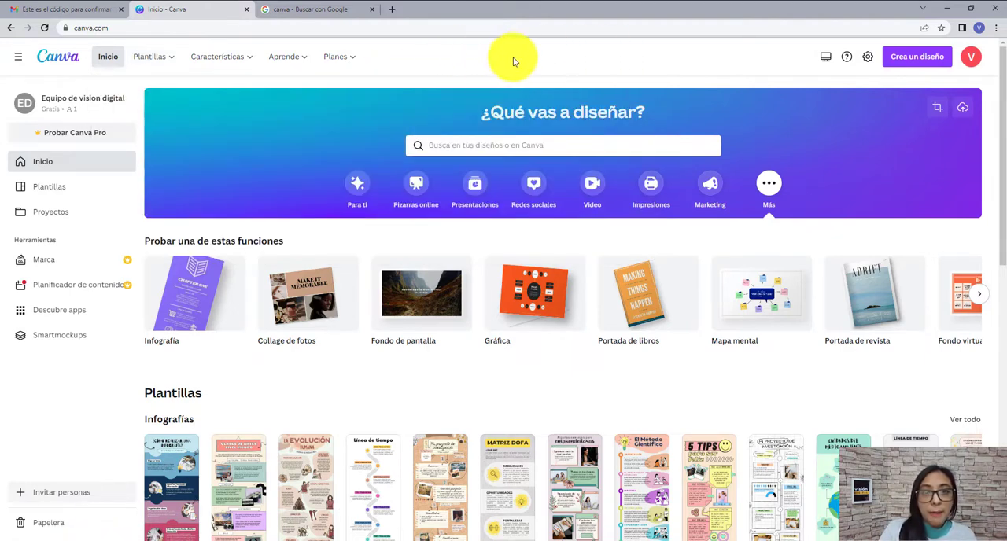
Search the list of new design formats for "facebook" and review the formats offered
click(910, 58)
drag(948, 124, 816, 83)
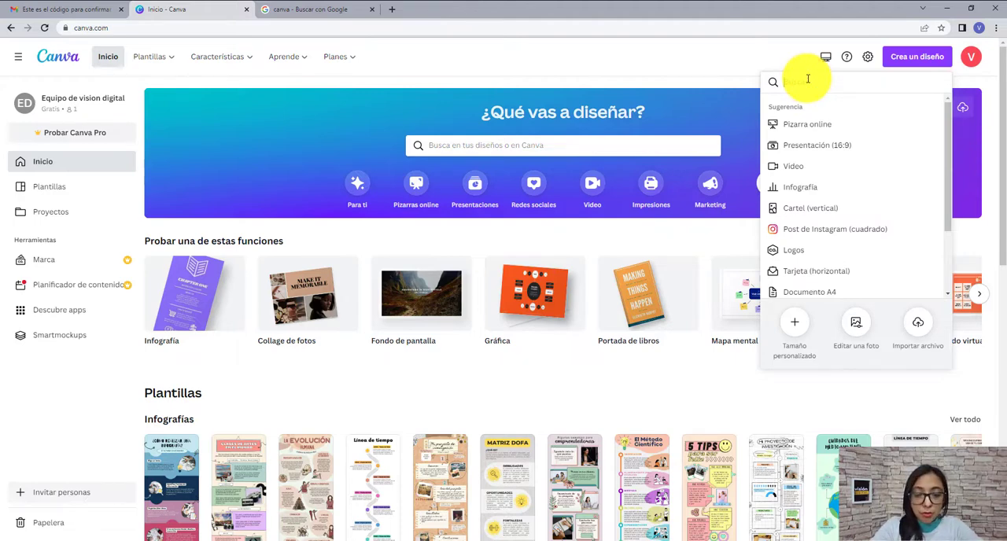
text(fu)
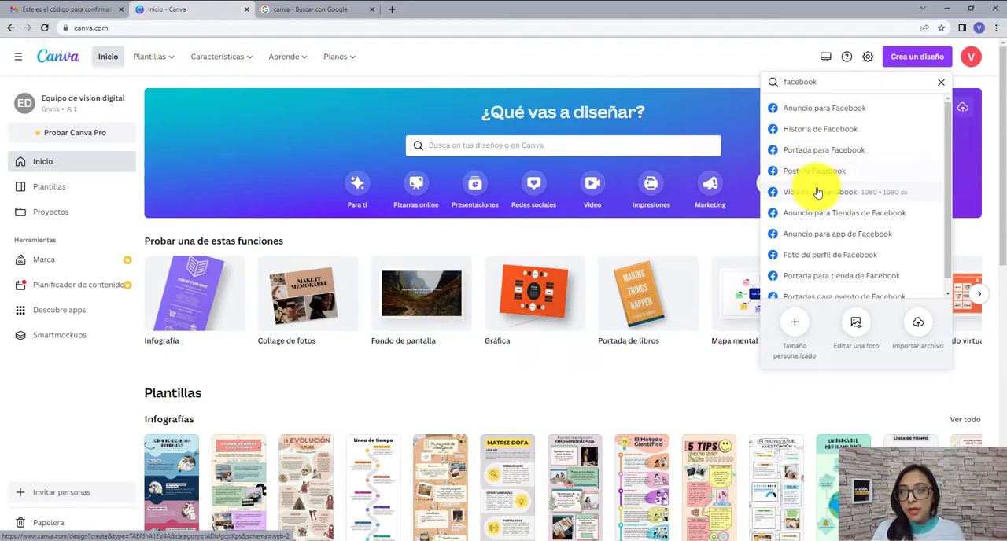
scroll(855, 221, down, 1)
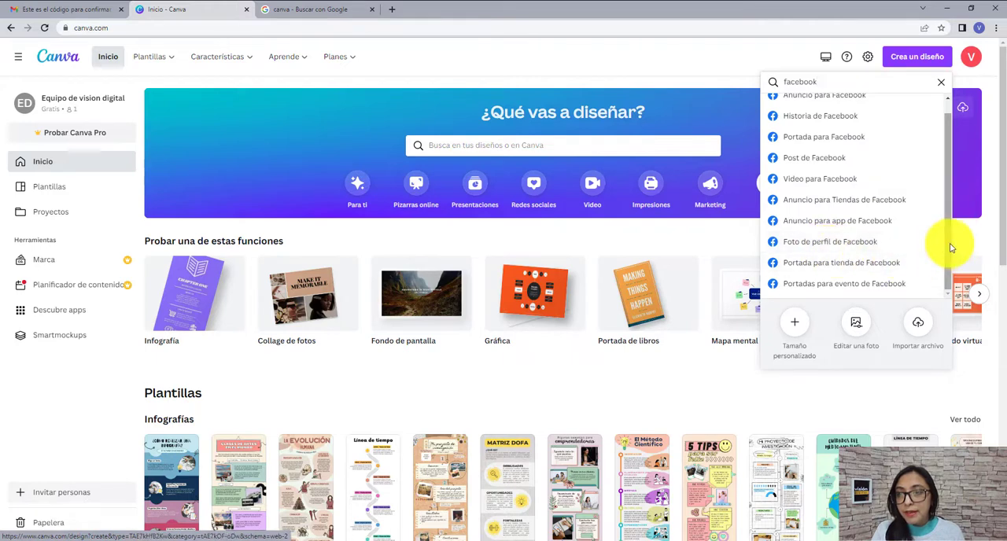
drag(946, 258, 948, 165)
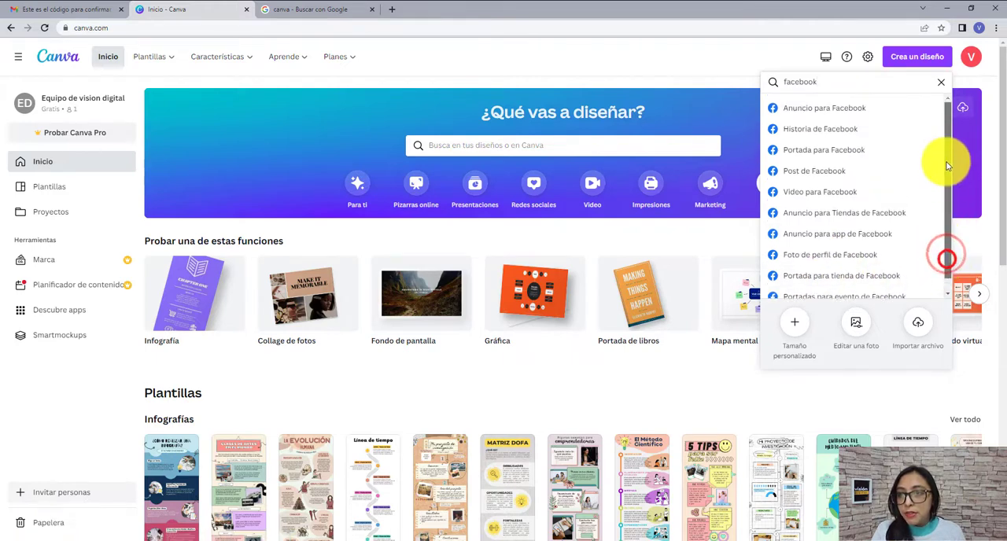
Search the new design formats for "youtube" instead, review the options, and clear and close the format list
click(941, 82)
text(youtube)
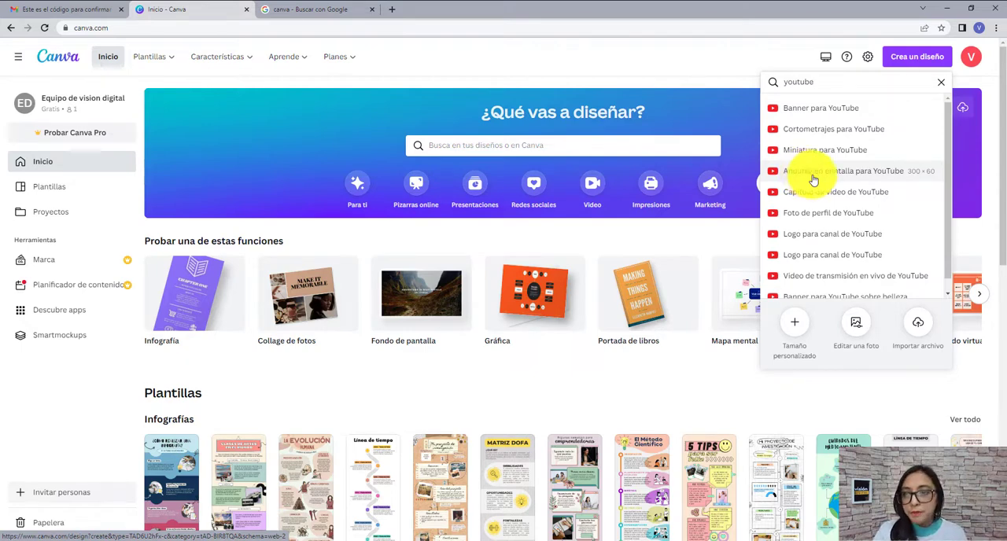
scroll(840, 224, down, 2)
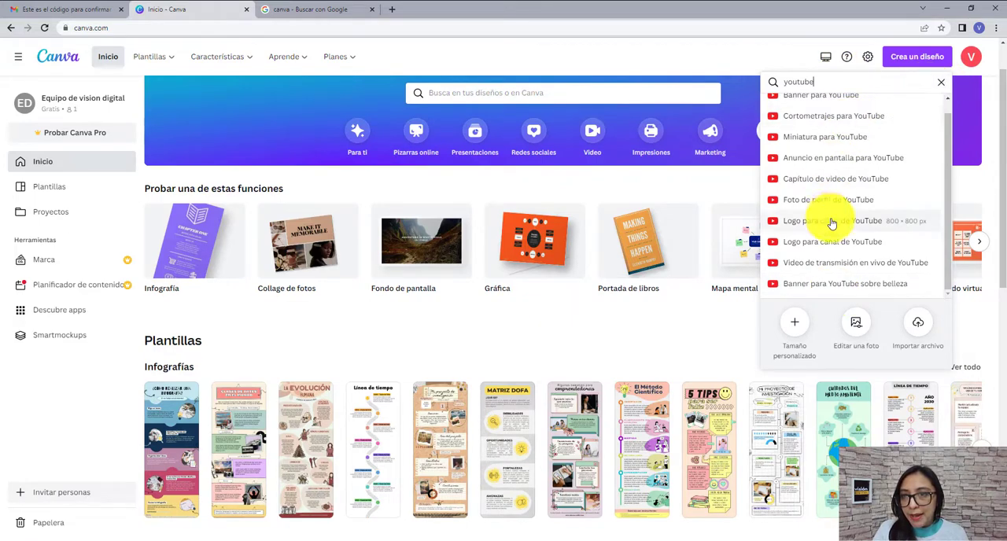
scroll(831, 224, up, 1)
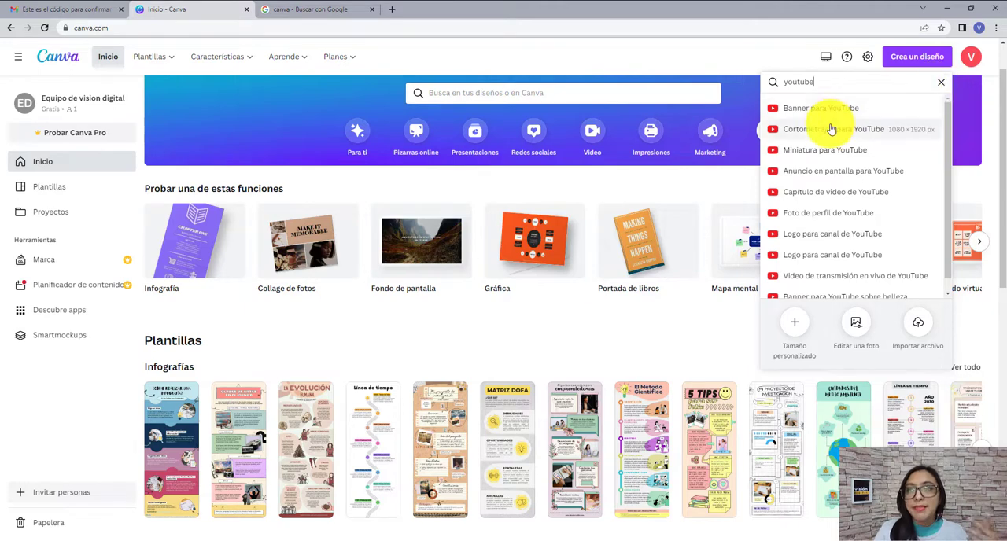
scroll(832, 112, up, 1)
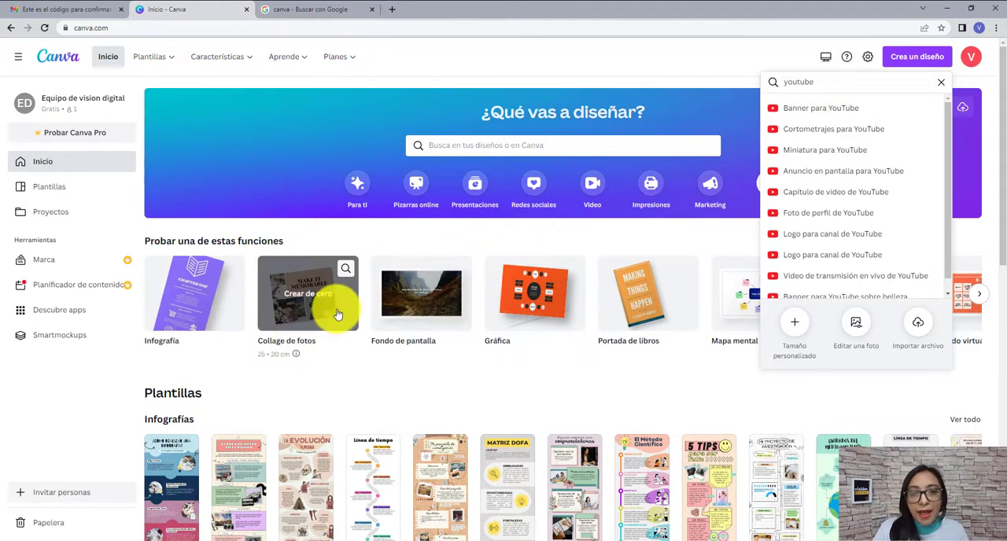
click(944, 89)
click(832, 83)
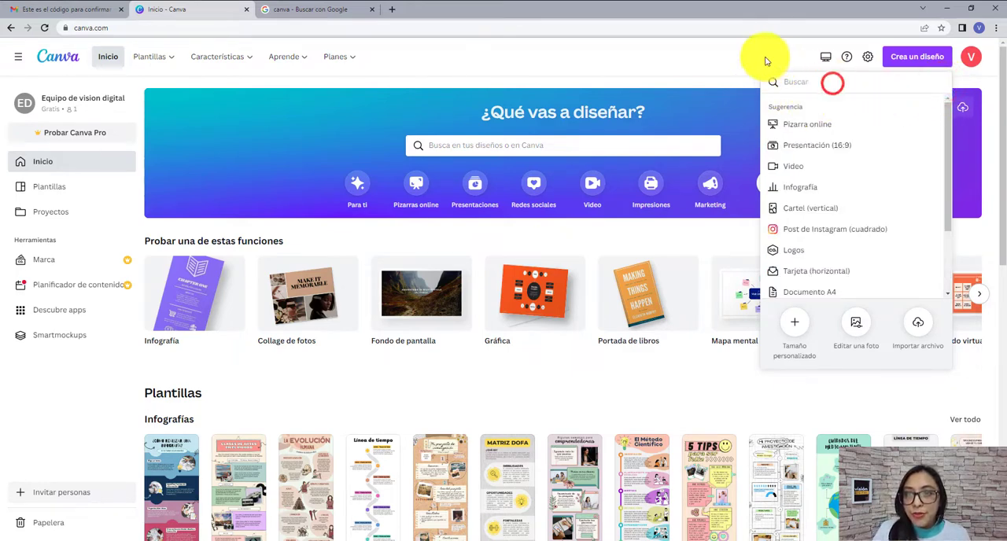
click(769, 52)
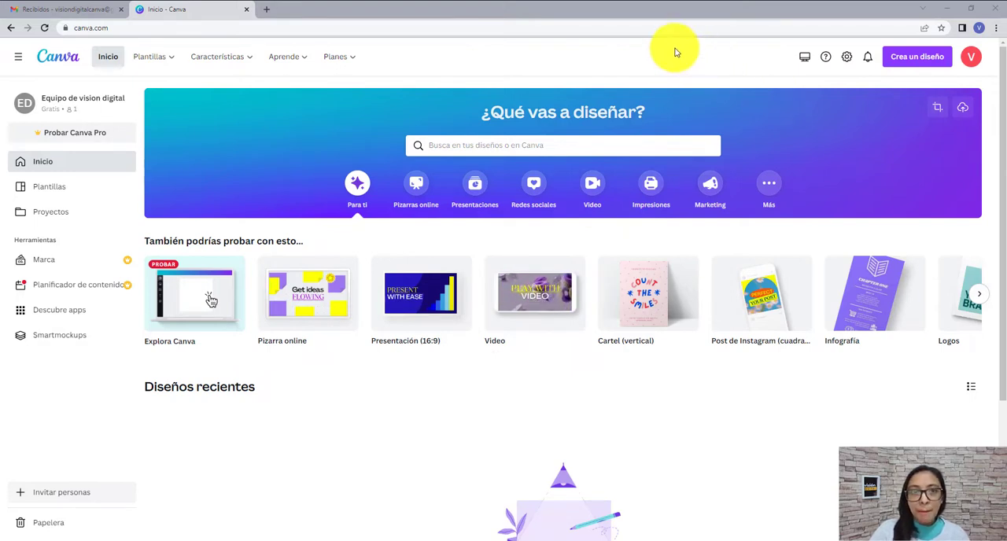
Create a blank Post de Instagram (cuadrado) design and dismiss the team-design tip and the sharing options
click(920, 60)
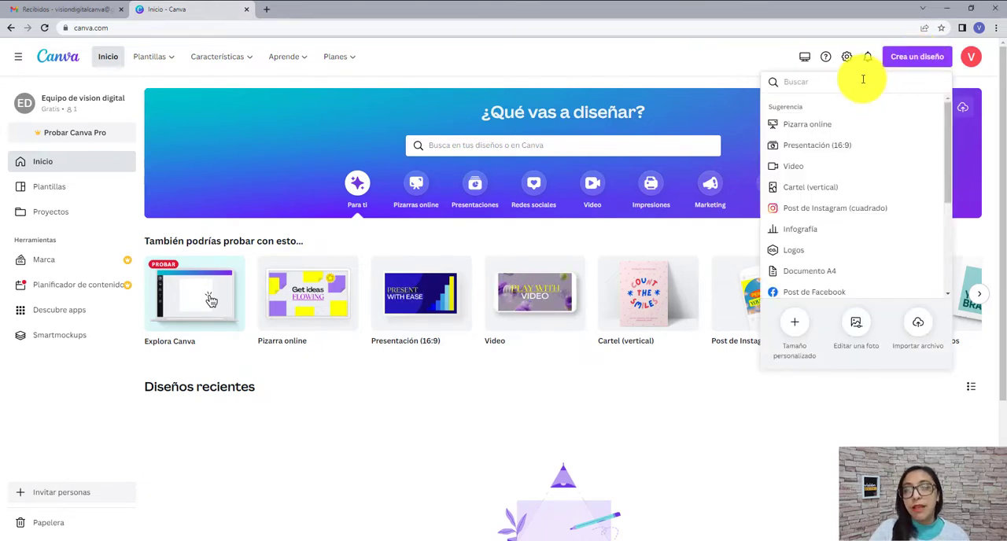
click(823, 212)
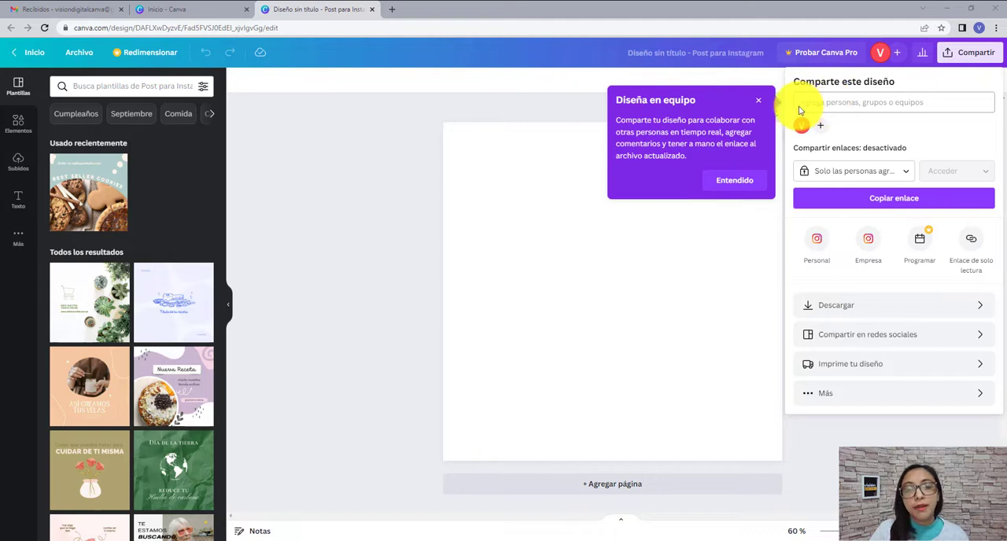
click(748, 184)
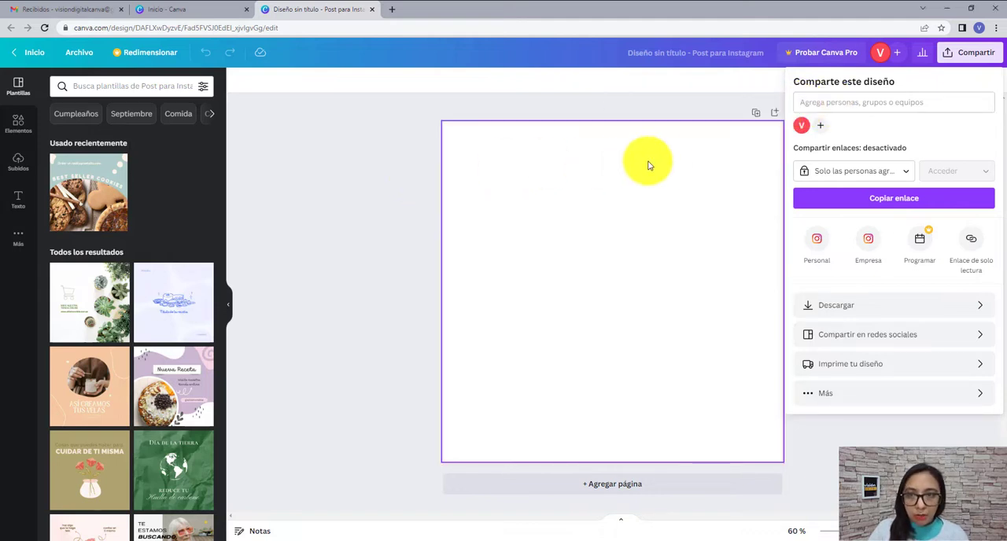
click(690, 107)
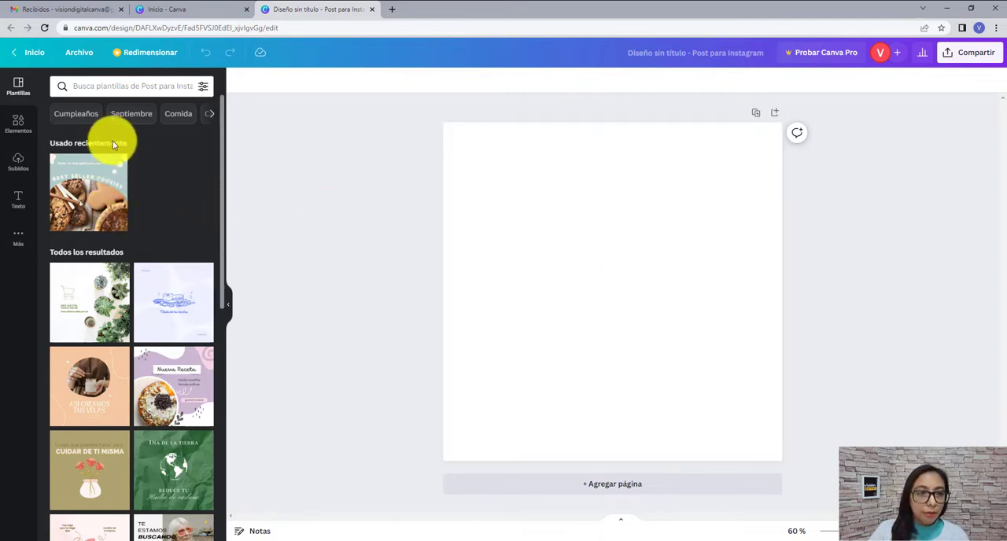
Browse the suggested Instagram post templates, repeat the recent search for "bakery", and look through its results
scroll(117, 389, down, 3)
scroll(118, 396, up, 3)
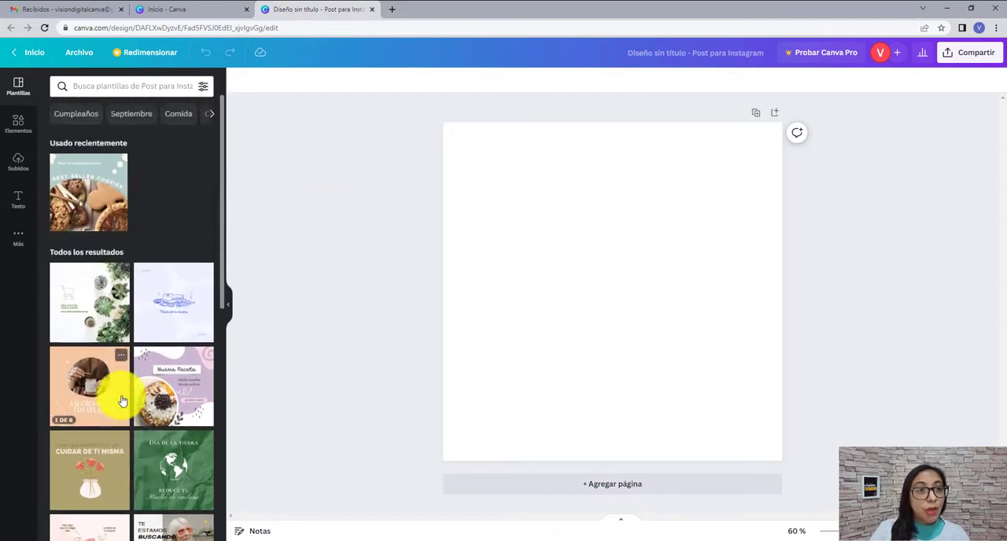
scroll(165, 287, down, 2)
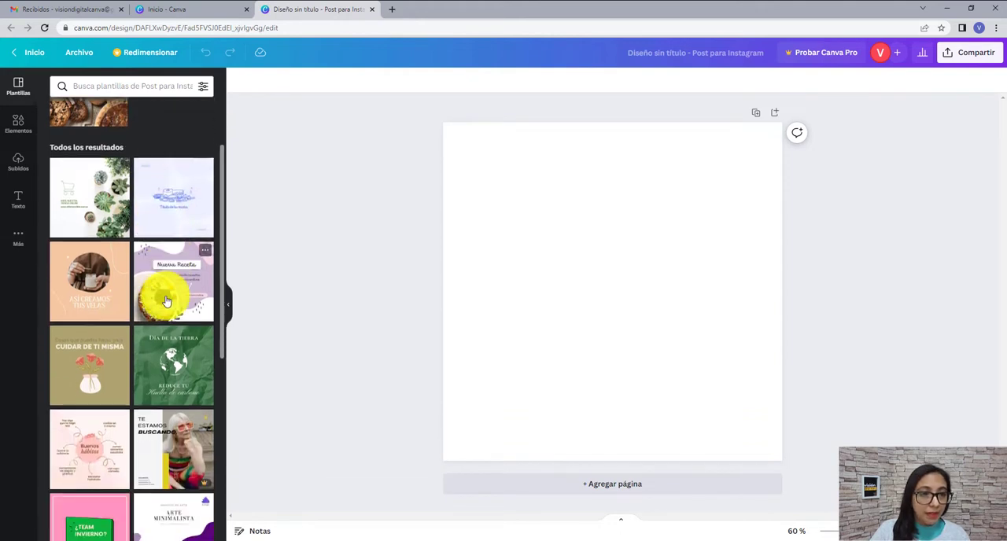
click(152, 89)
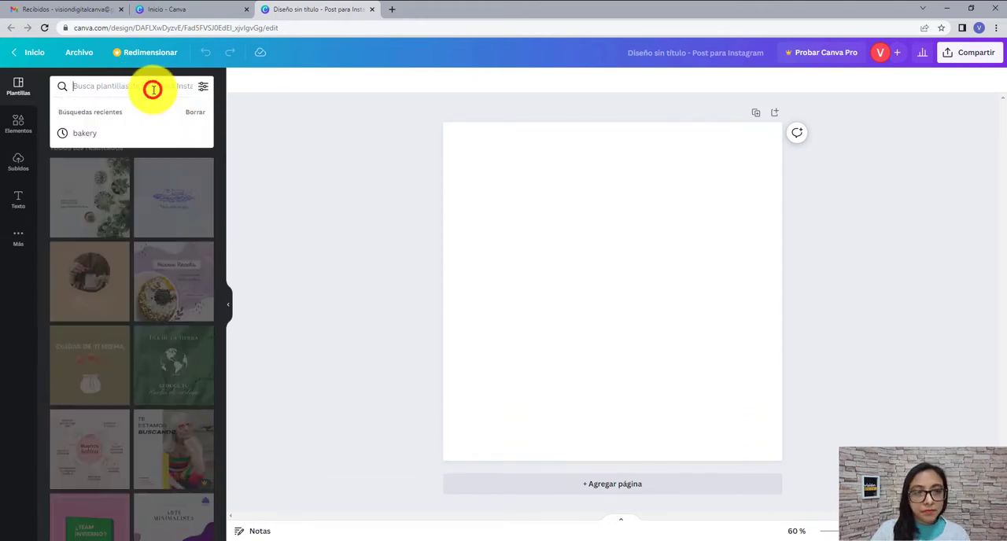
click(85, 134)
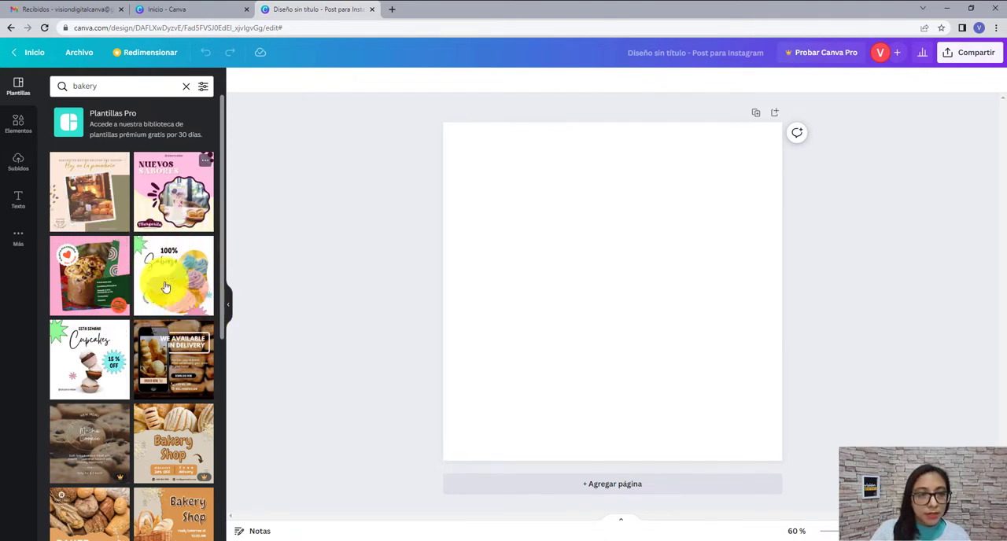
scroll(162, 292, down, 3)
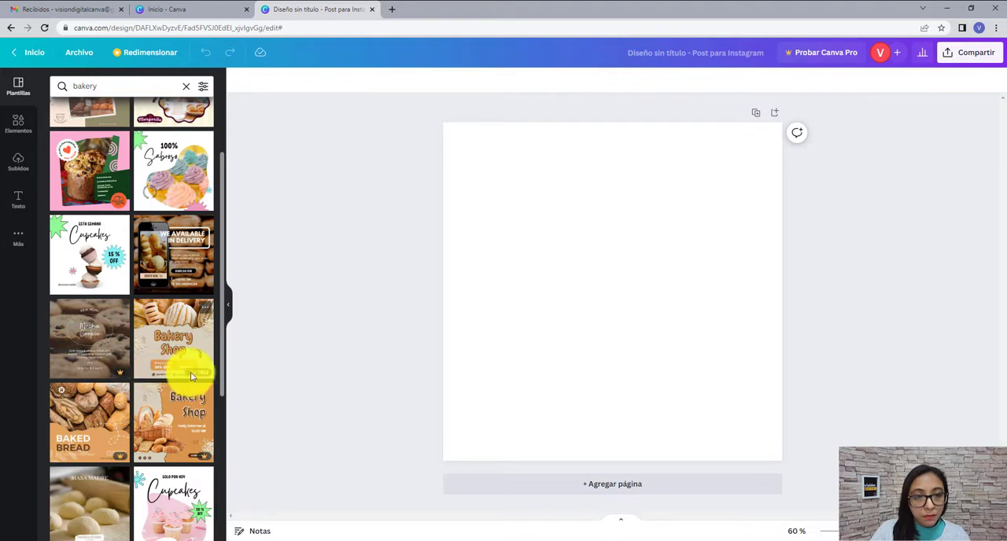
scroll(183, 383, up, 3)
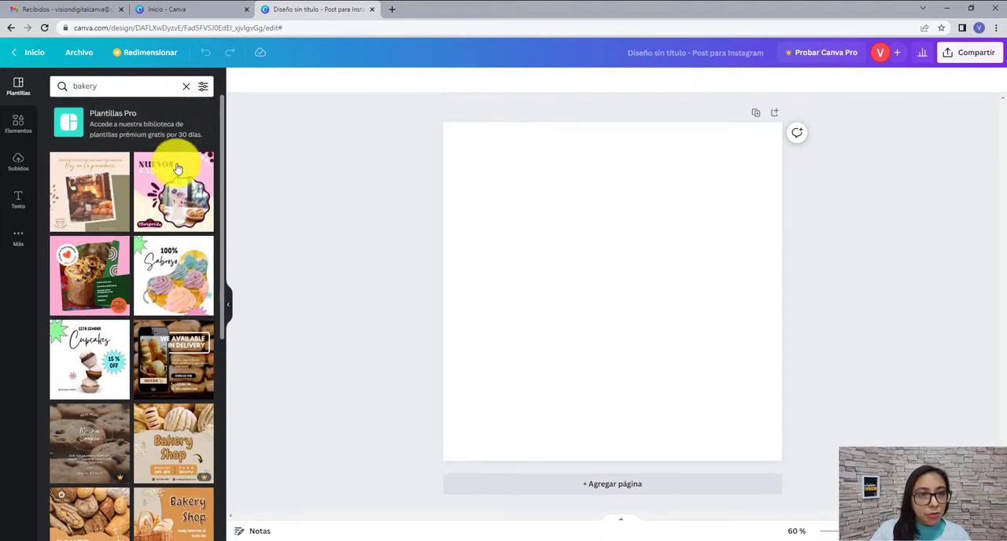
Apply the pink "Nuevos Sabores" bakery template to the page and add a blank second page
click(165, 182)
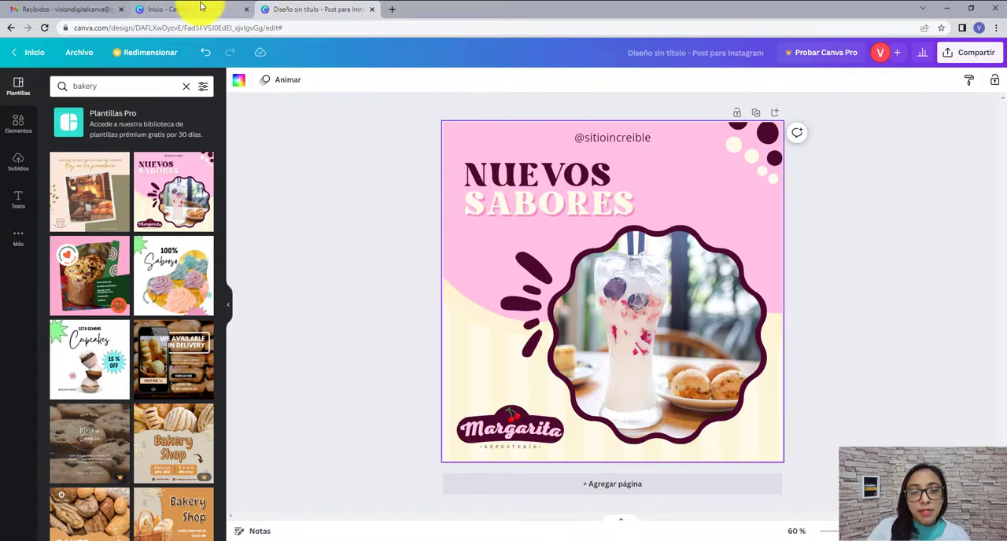
click(604, 484)
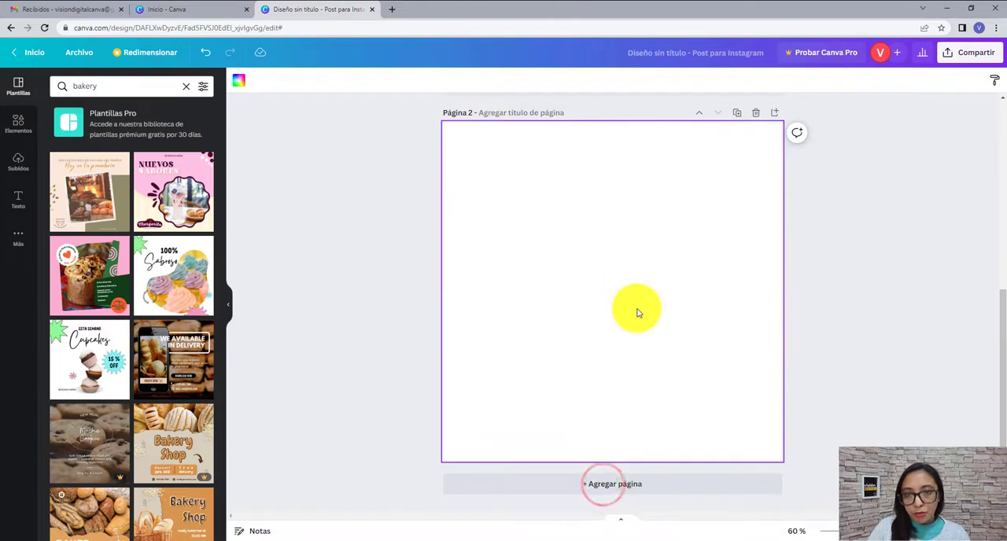
Insert a square from the lines and shapes on page 2 and shrink it into a small rectangle near the page's upper-left corner
click(17, 126)
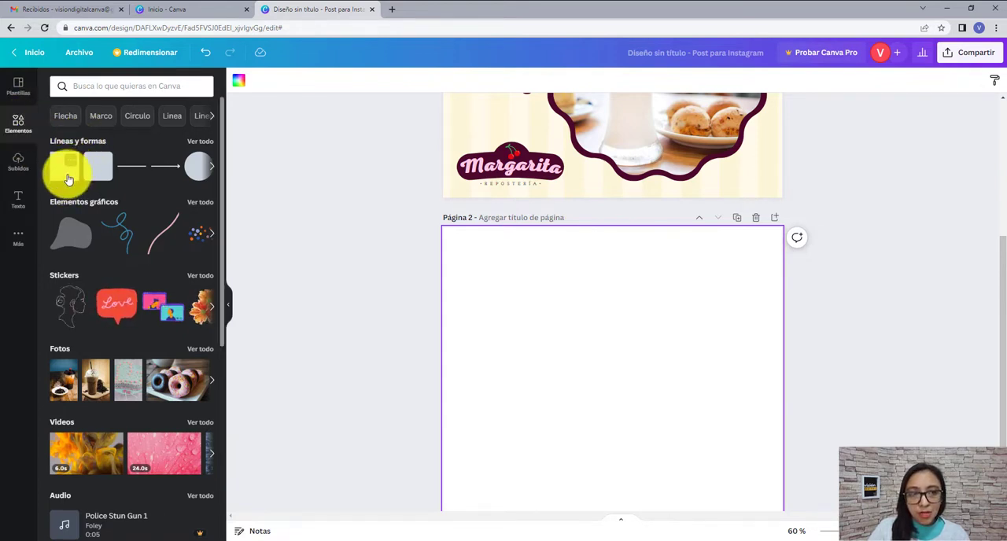
click(199, 146)
scroll(131, 211, down, 3)
scroll(147, 299, down, 1)
scroll(147, 296, up, 4)
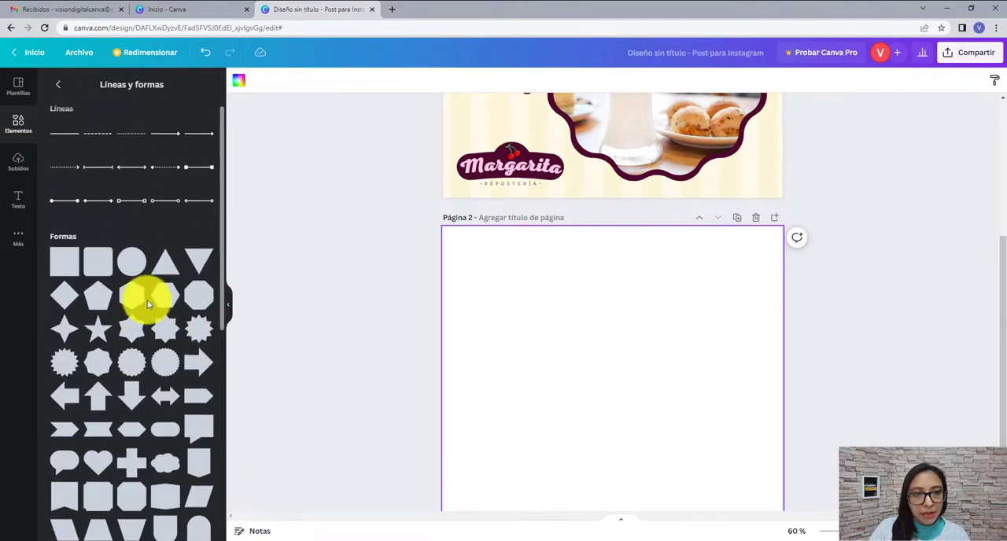
click(59, 273)
drag(599, 371, 508, 279)
drag(572, 353, 538, 306)
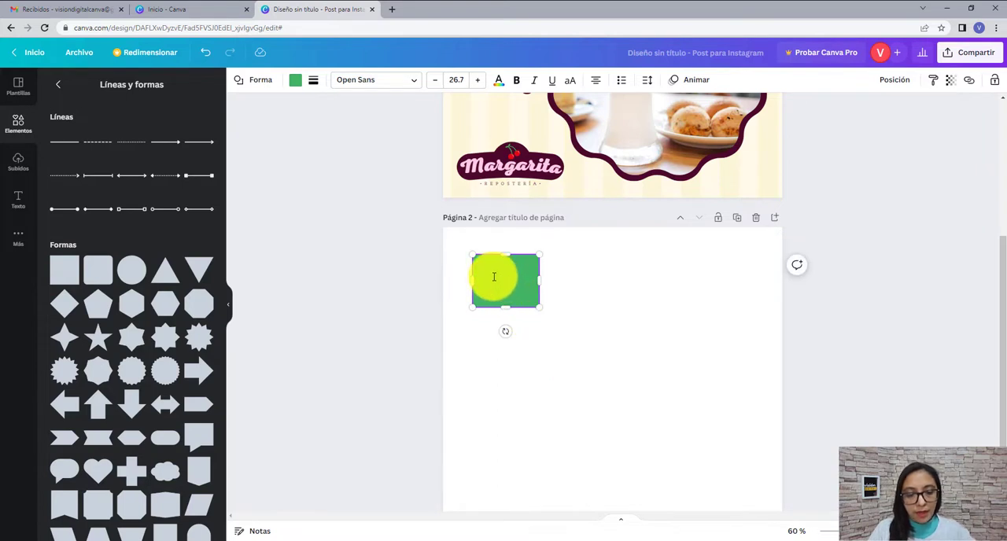
Duplicate the small green rectangle and place the copy level with it on its right side
alt+drag(498, 271, 599, 271)
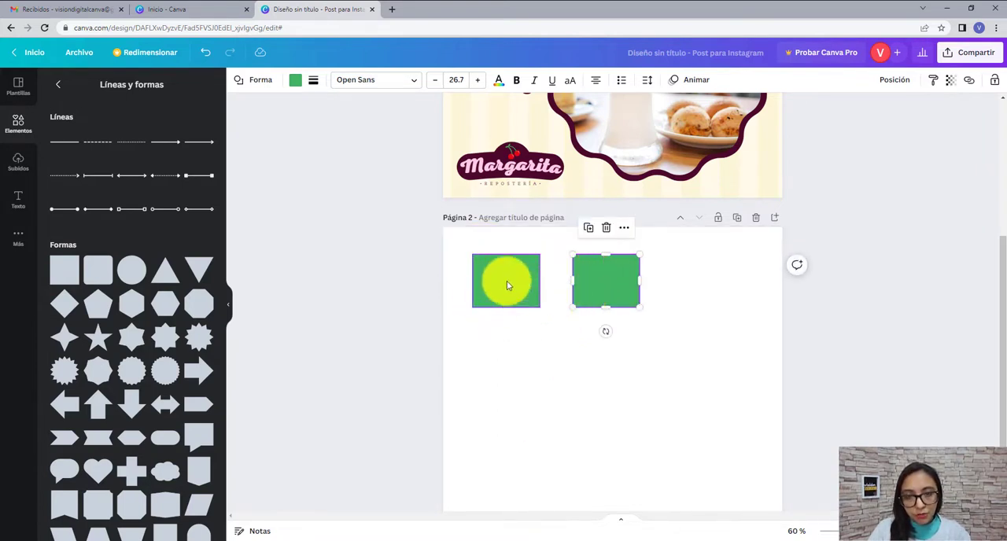
click(507, 283)
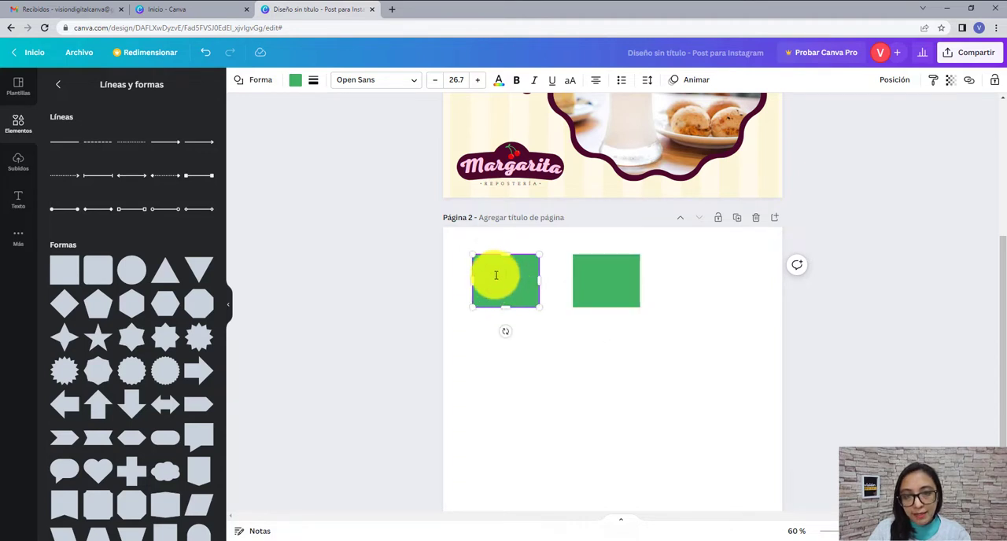
click(615, 320)
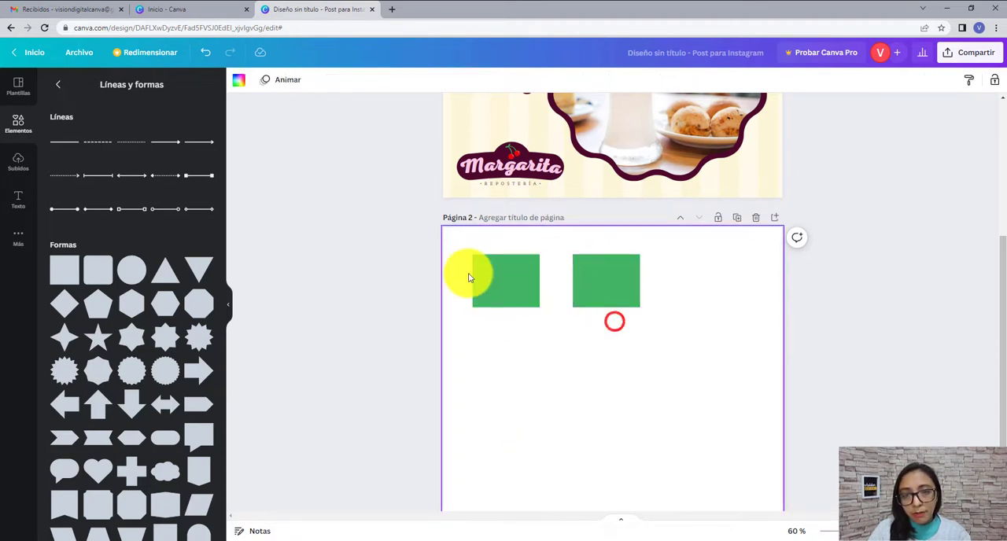
click(506, 284)
click(612, 293)
click(507, 341)
Recolour the left rectangle peach orange from the document colours and the right one turquoise from the default colours
click(506, 276)
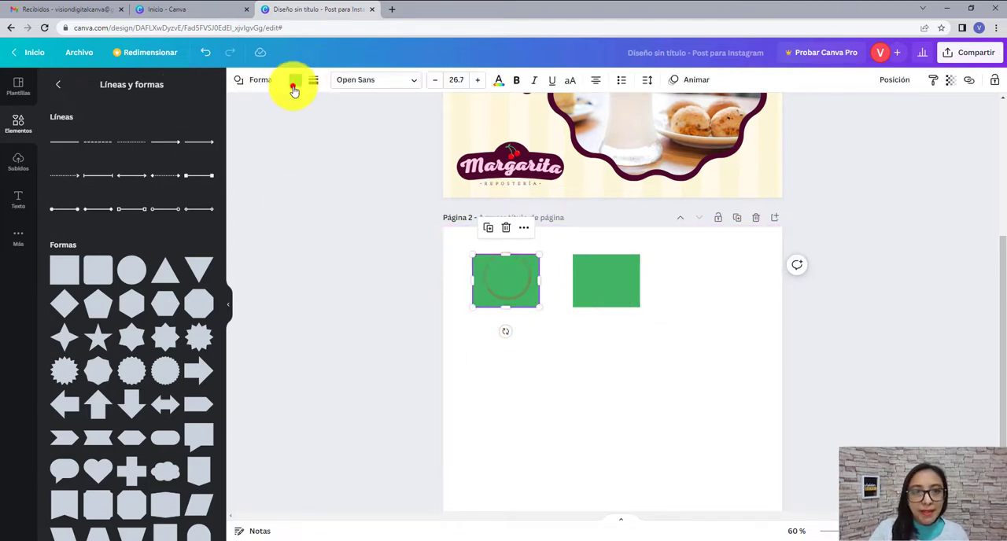
click(294, 85)
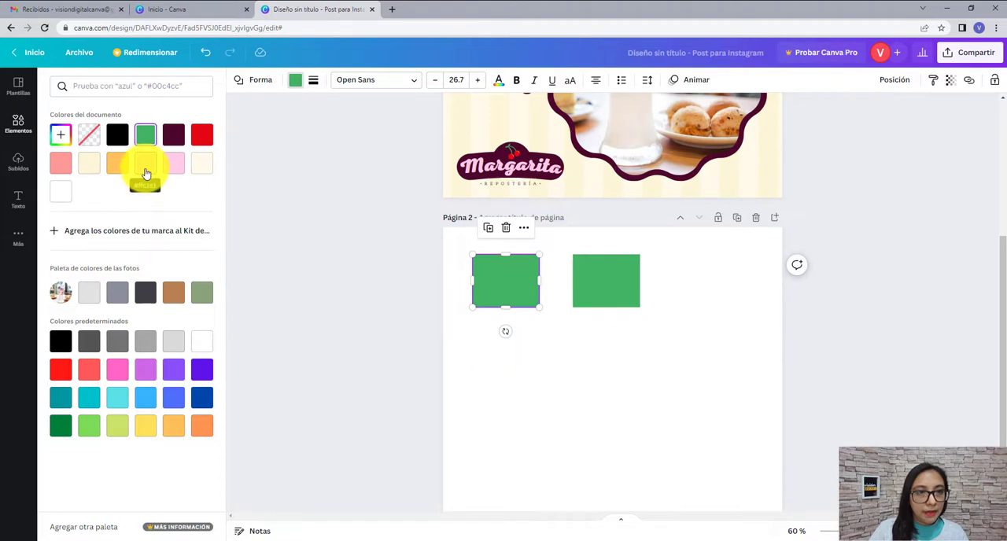
click(118, 164)
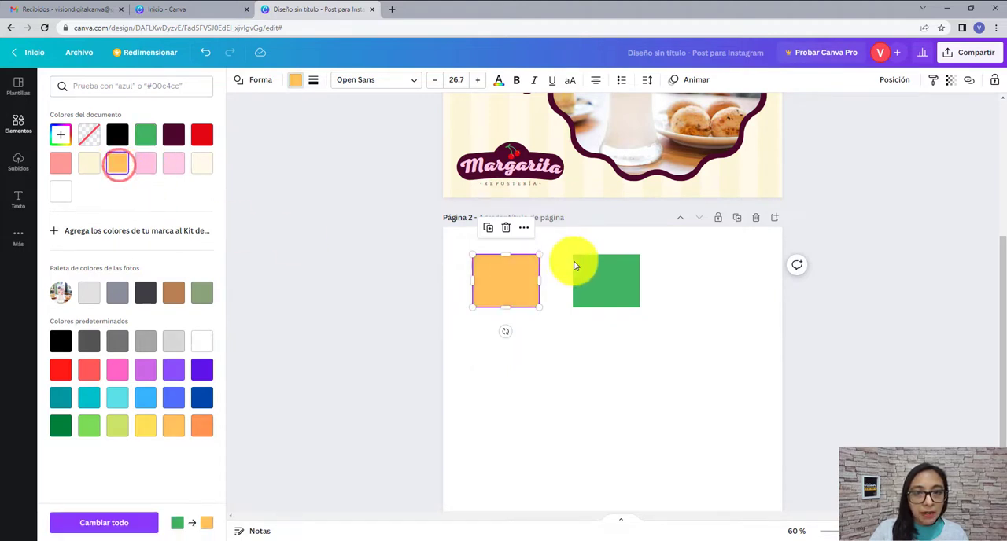
click(623, 284)
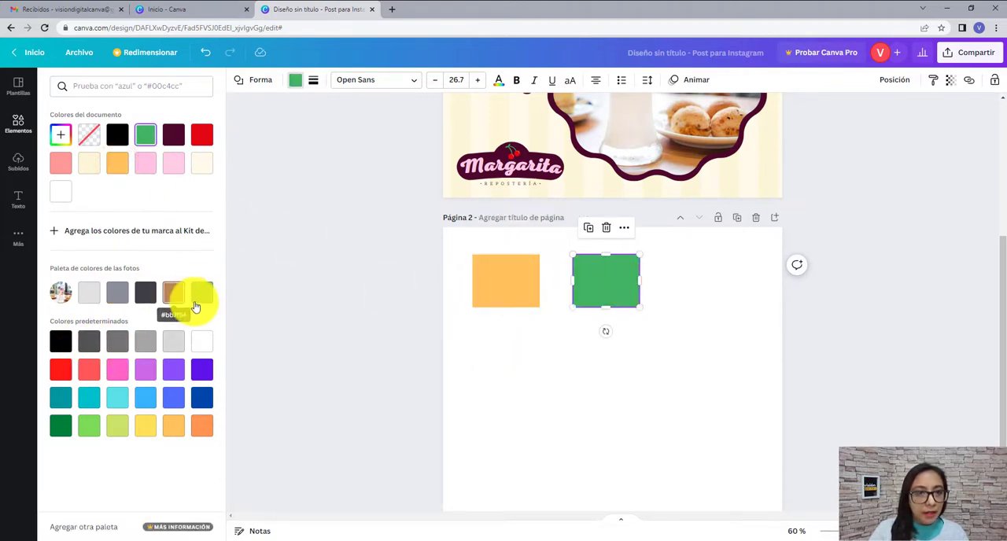
click(89, 398)
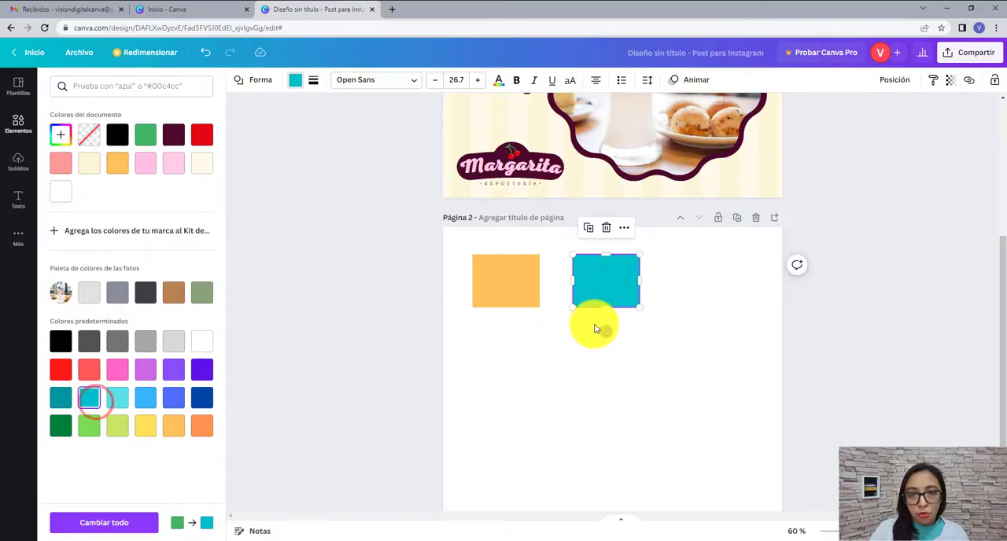
click(692, 330)
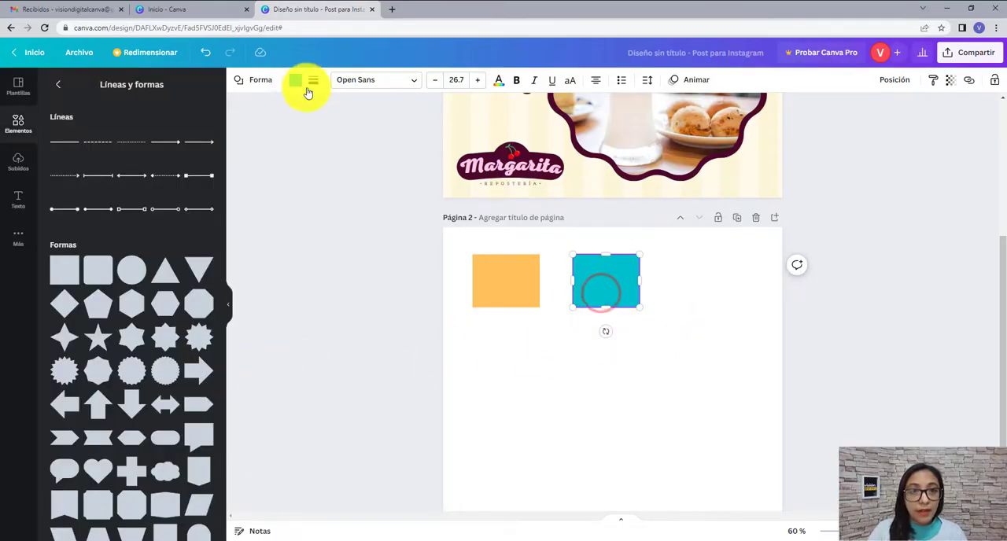
click(677, 315)
Copy the turquoise rectangle to just below the orange one and open the custom colour picker for the copy
click(606, 271)
drag(601, 277, 497, 350)
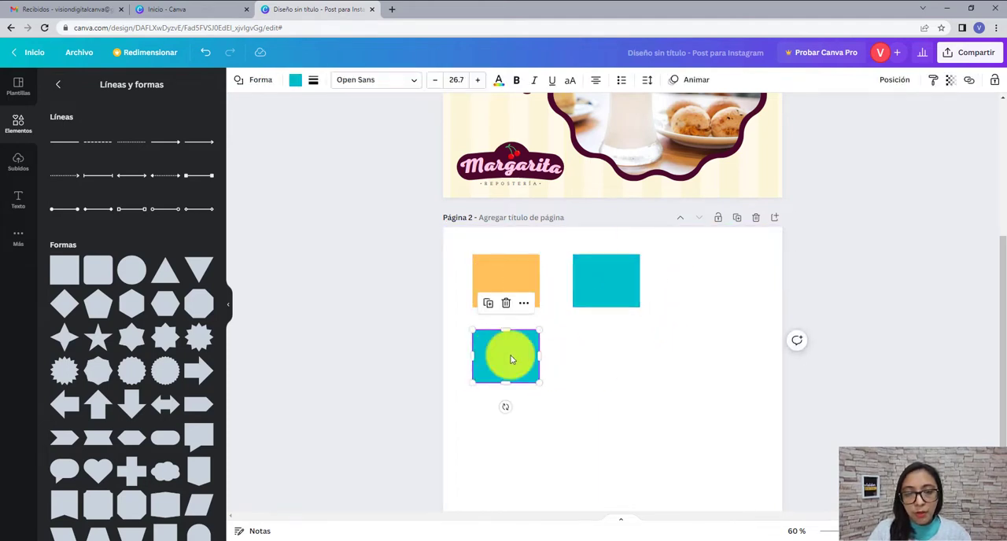
click(296, 82)
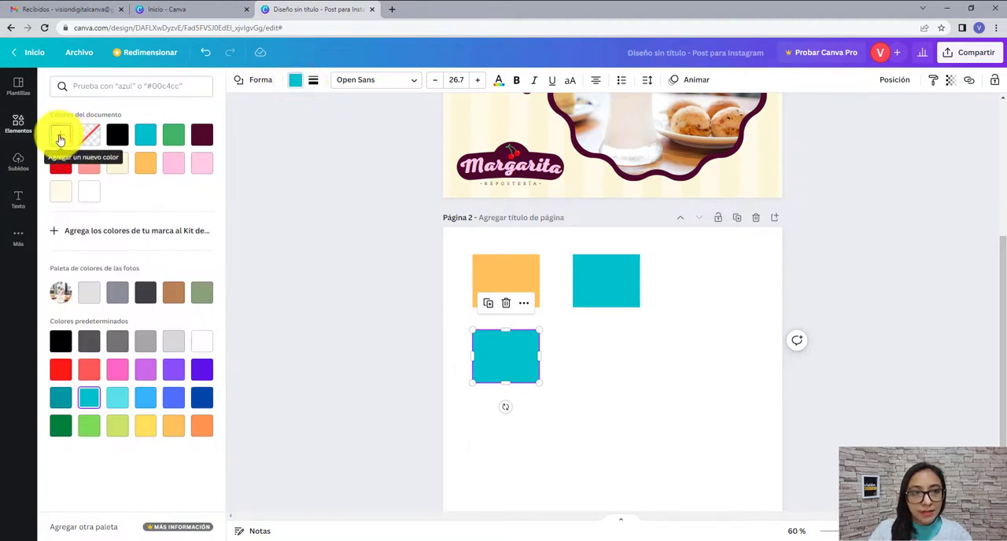
click(59, 137)
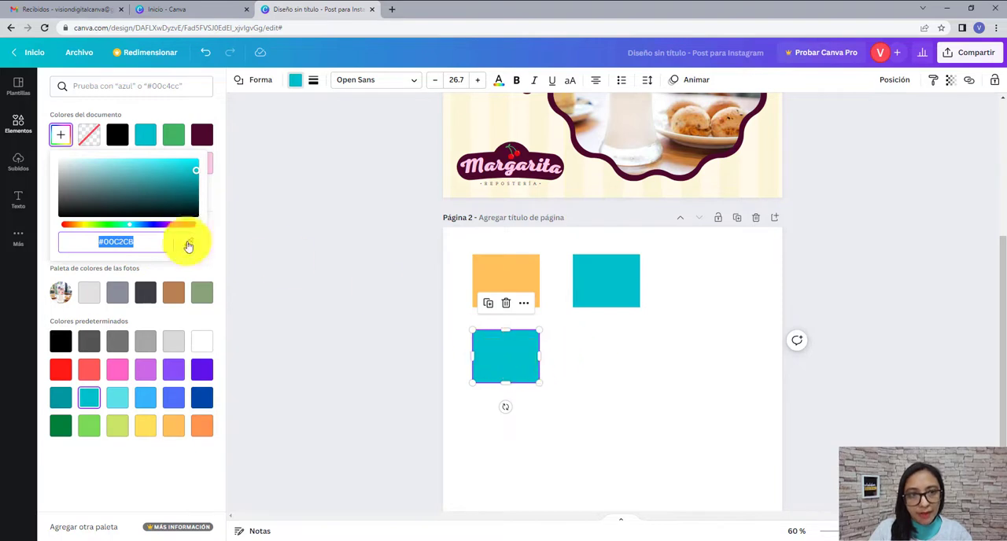
Close the colour picker and delete the turquoise copy below the orange rectangle
click(45, 73)
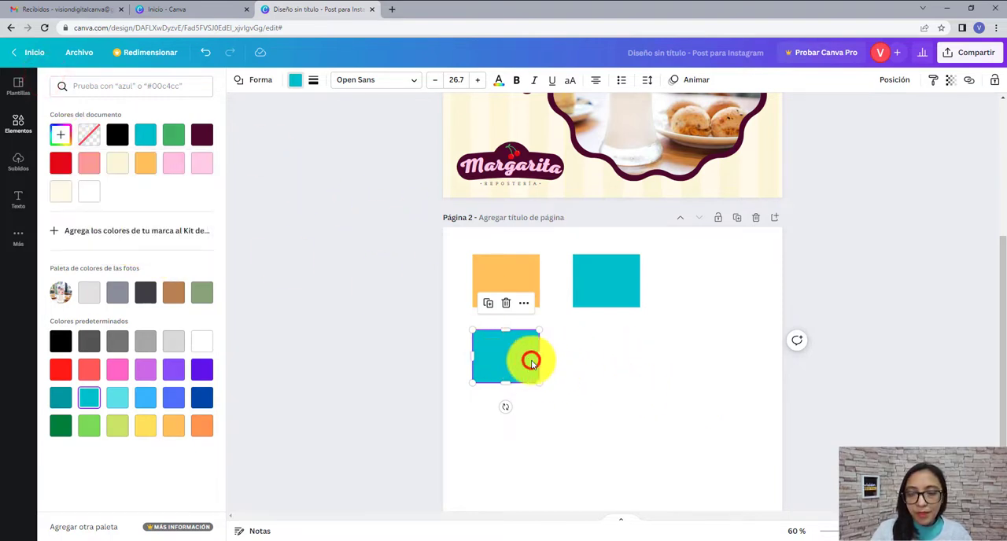
key(Delete)
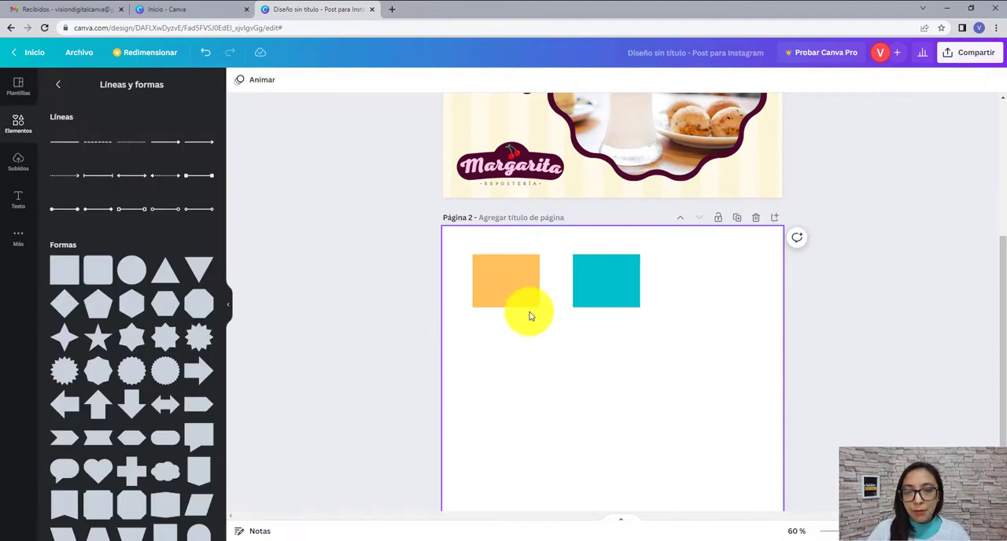
click(651, 309)
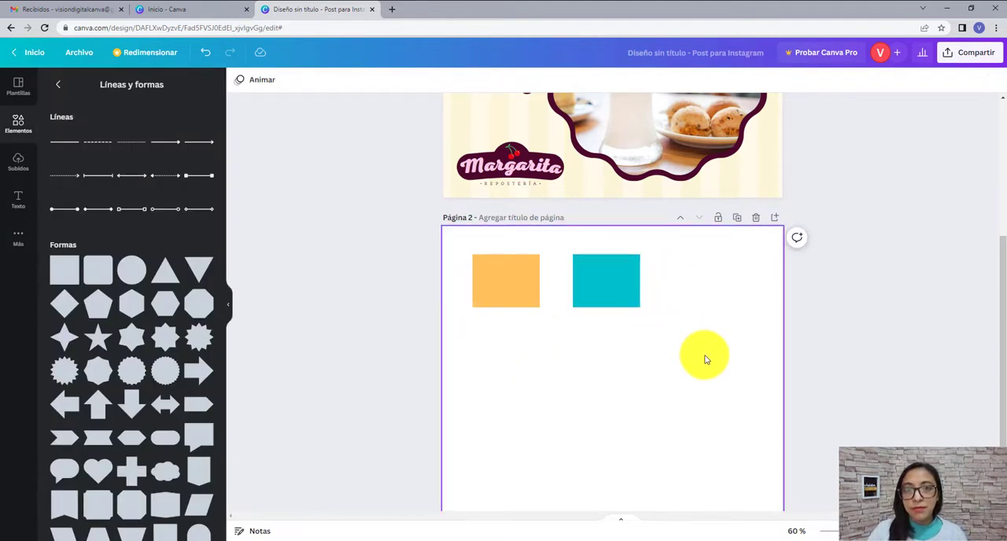
Recolour the large pink background shape on page 1 with the peach orange document colour
scroll(703, 355, up, 3)
scroll(704, 356, down, 1)
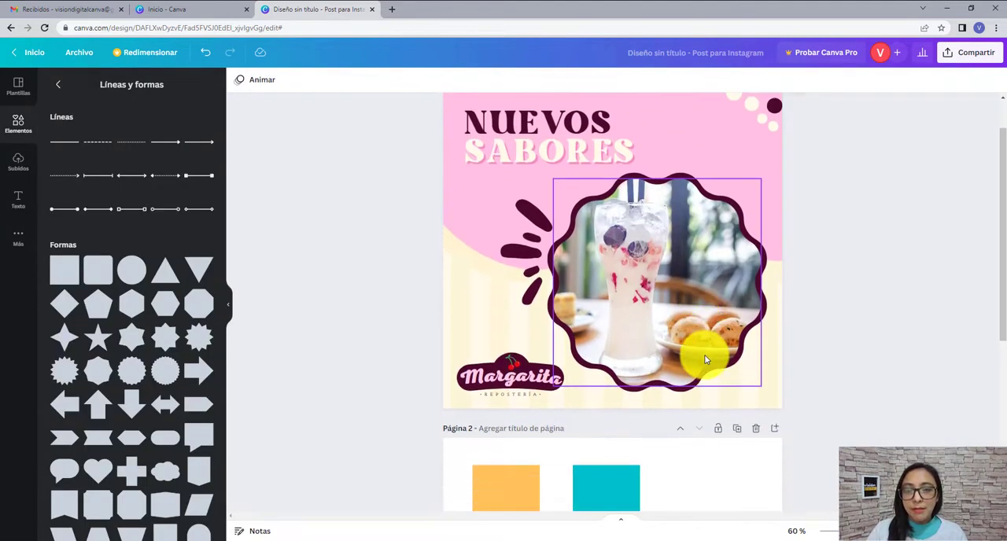
scroll(703, 176, up, 1)
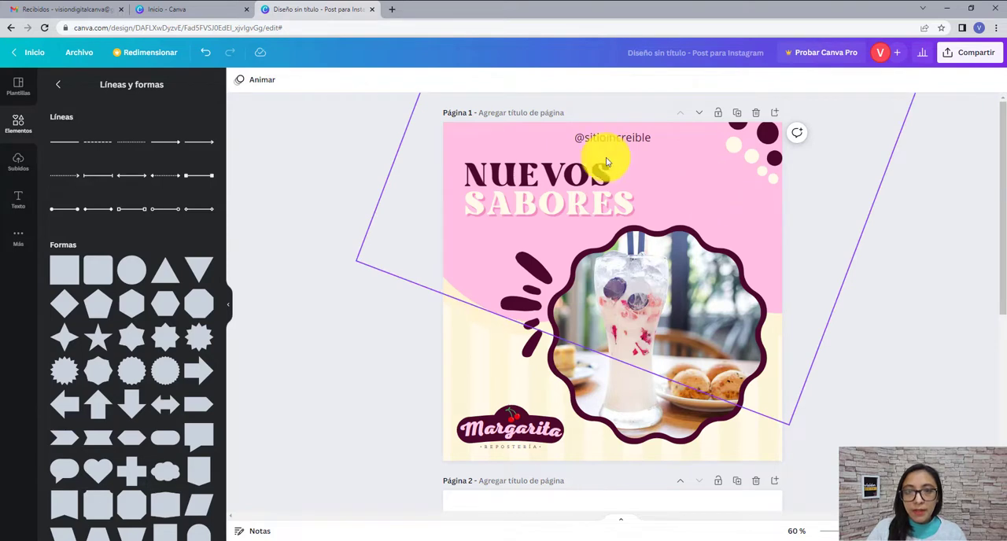
click(482, 134)
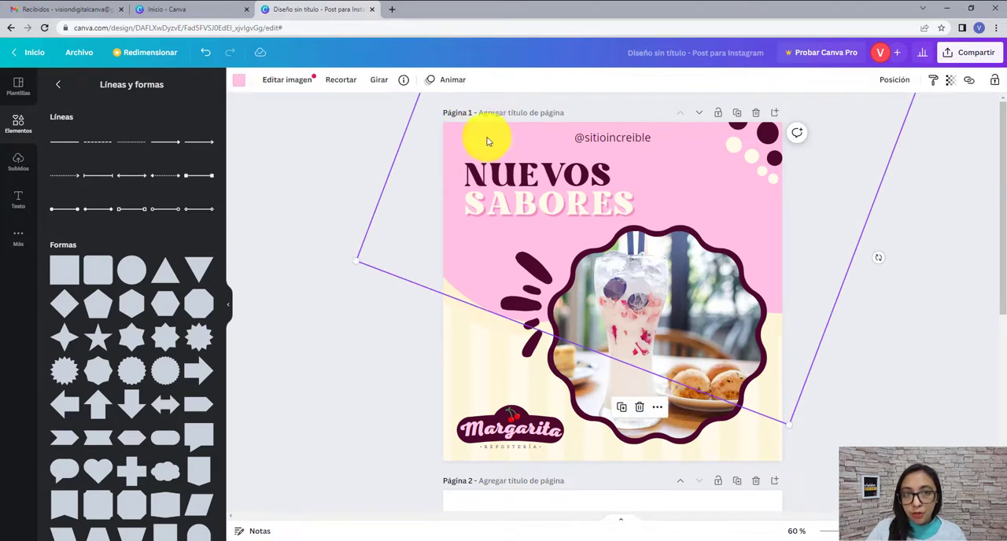
click(240, 82)
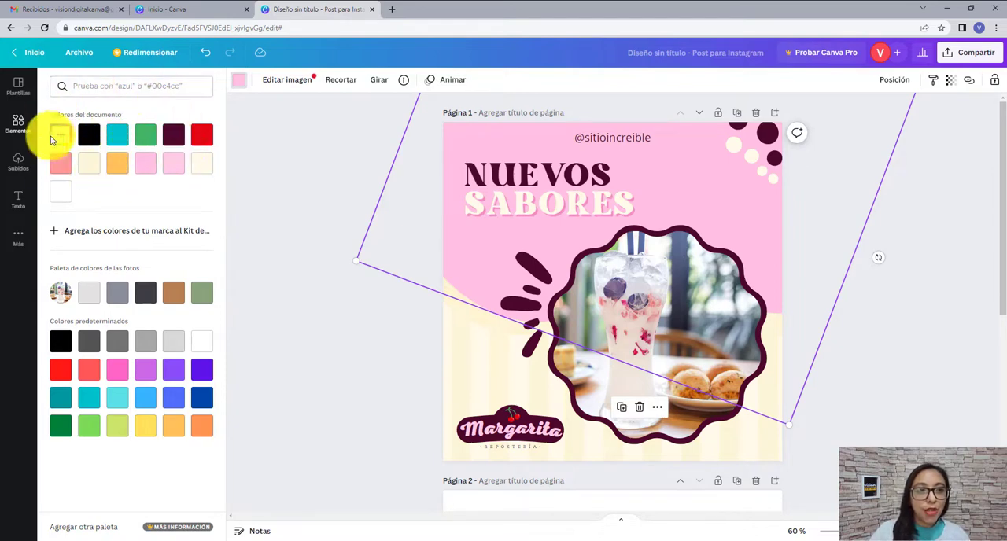
click(118, 166)
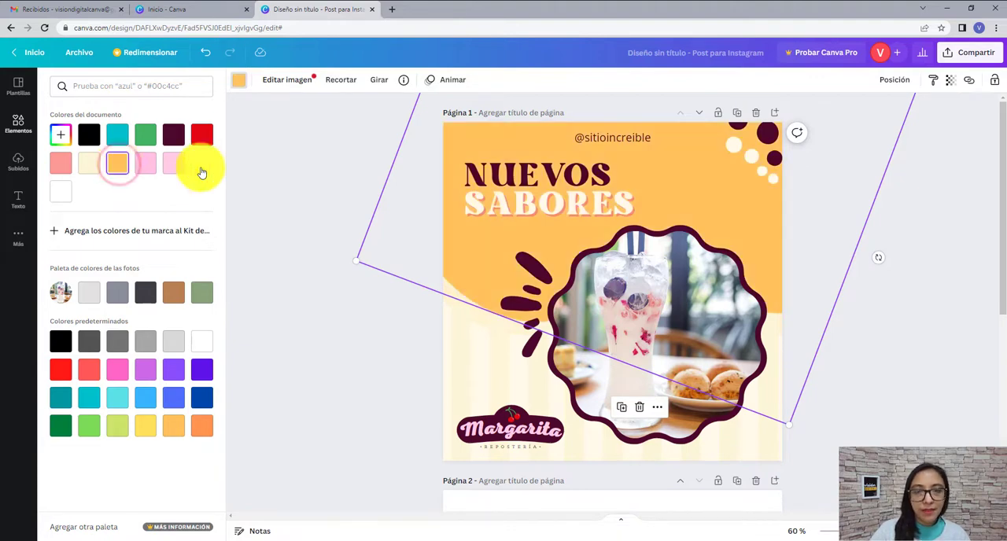
Set the translucent wave shape behind the orange background on page 1 to the turquoise document colour
click(456, 333)
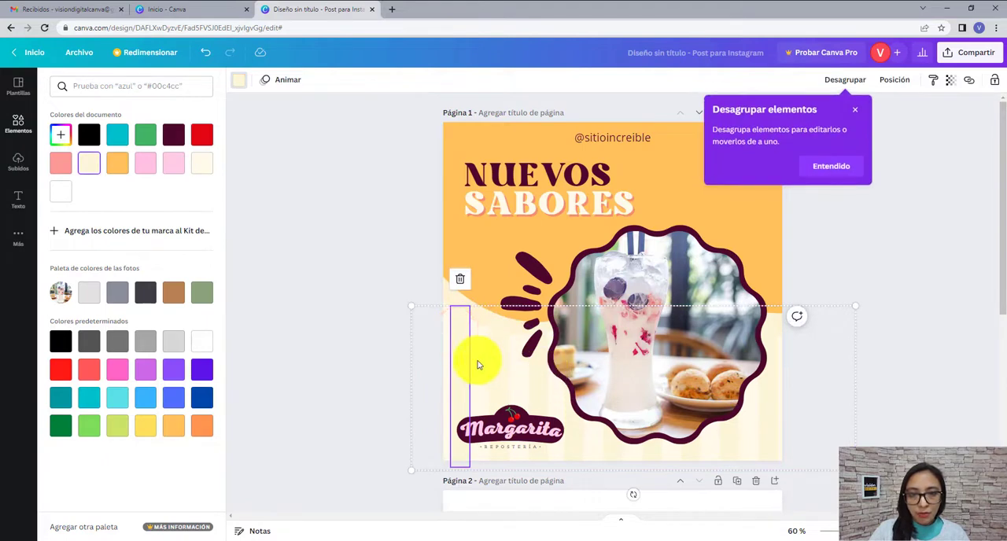
click(445, 303)
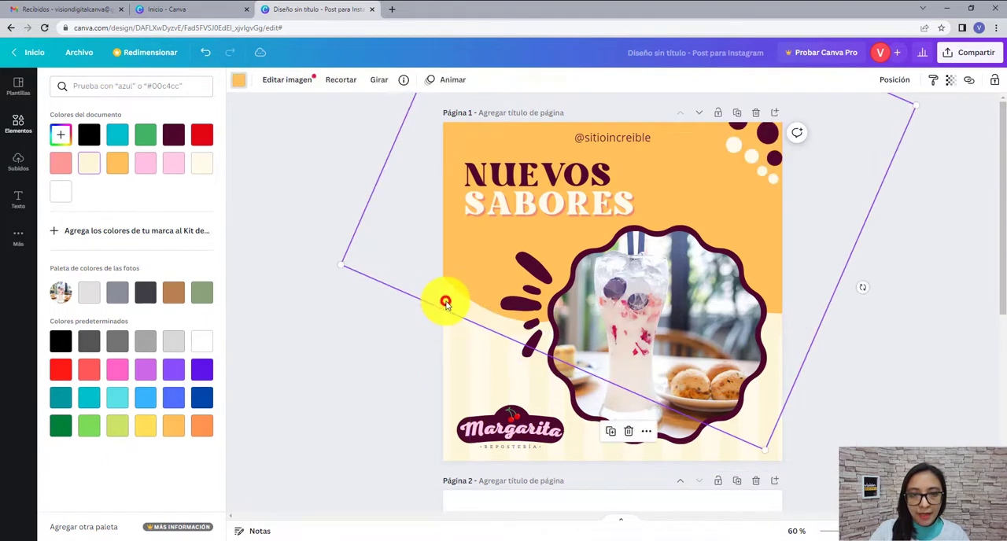
click(118, 134)
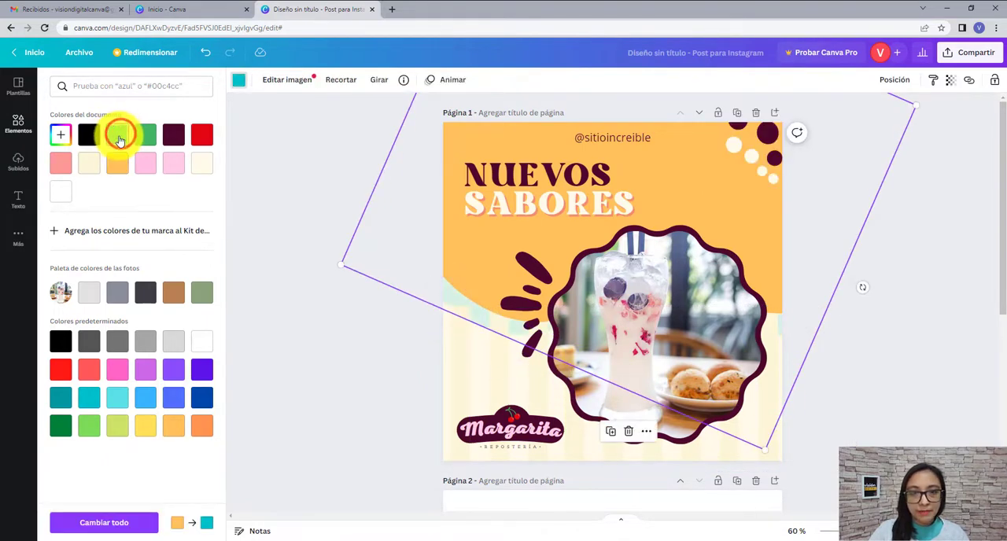
Recolour the first two cream stripes at the left of page 1's lower background turquoise and clear the selection
click(459, 339)
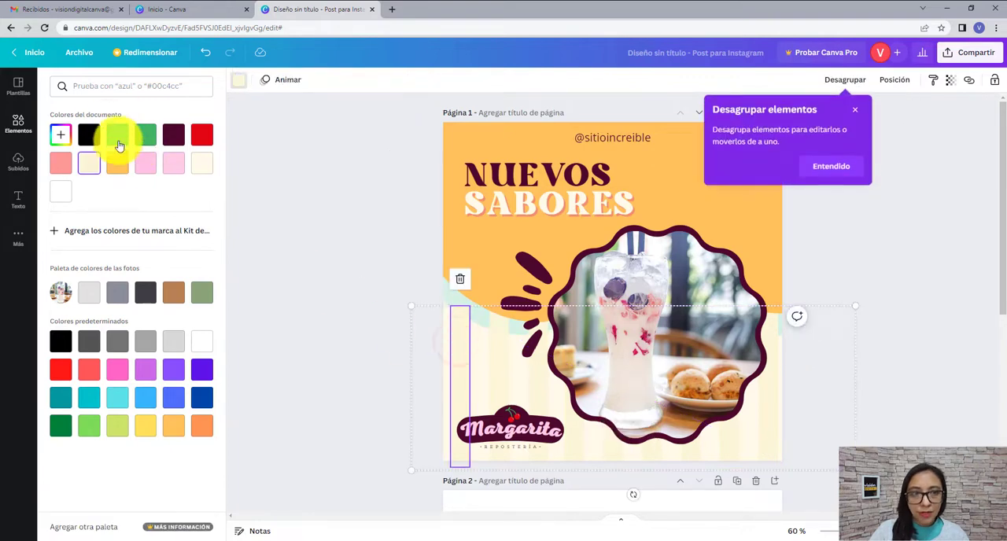
click(117, 135)
click(499, 359)
click(89, 163)
click(117, 135)
click(533, 394)
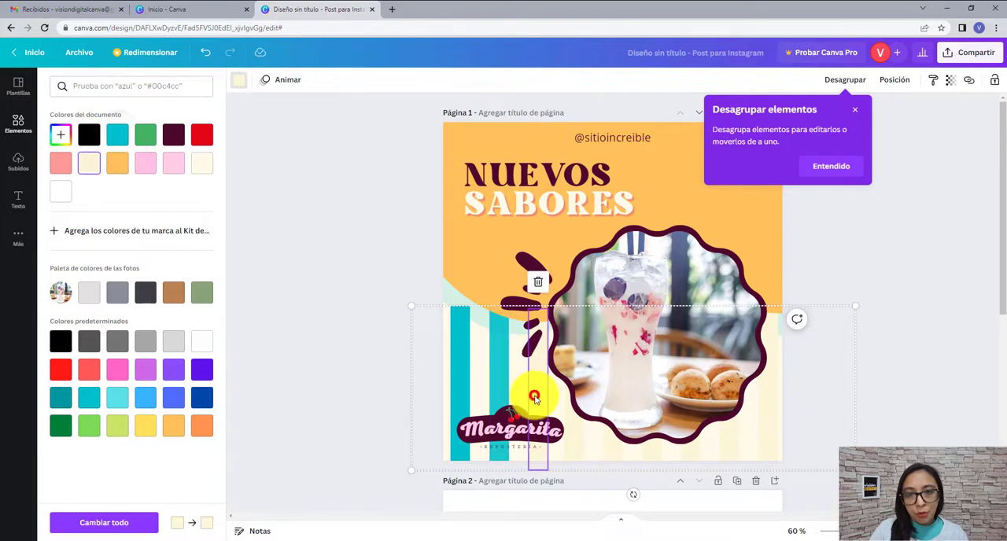
click(577, 449)
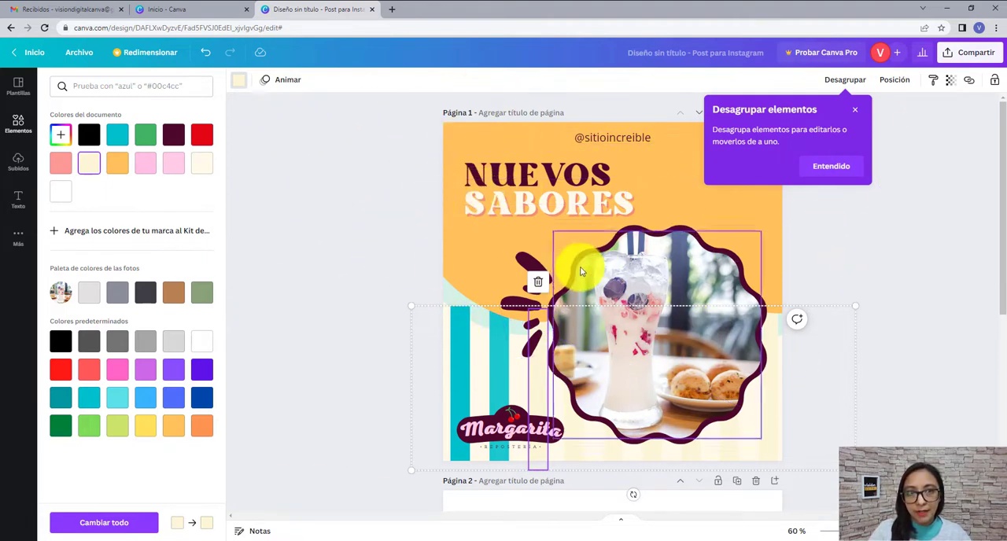
click(925, 433)
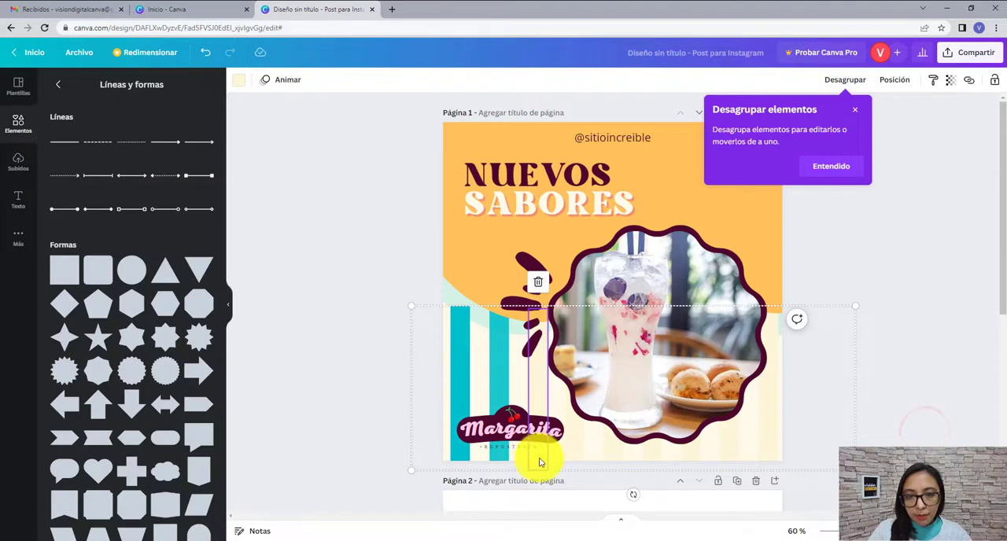
click(888, 402)
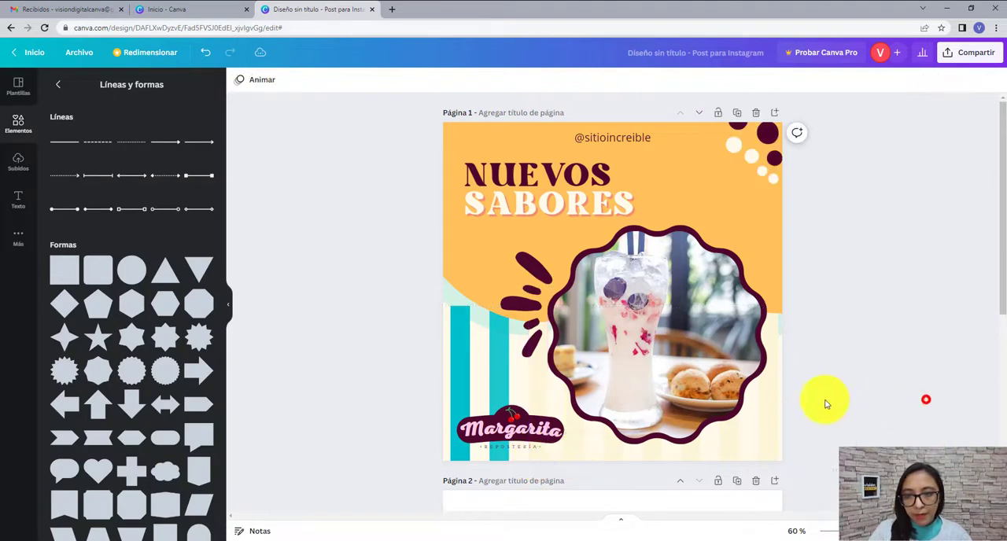
Recolour the rightmost cream stripe of page 1's lower background with the turquoise document colour
click(768, 427)
click(772, 431)
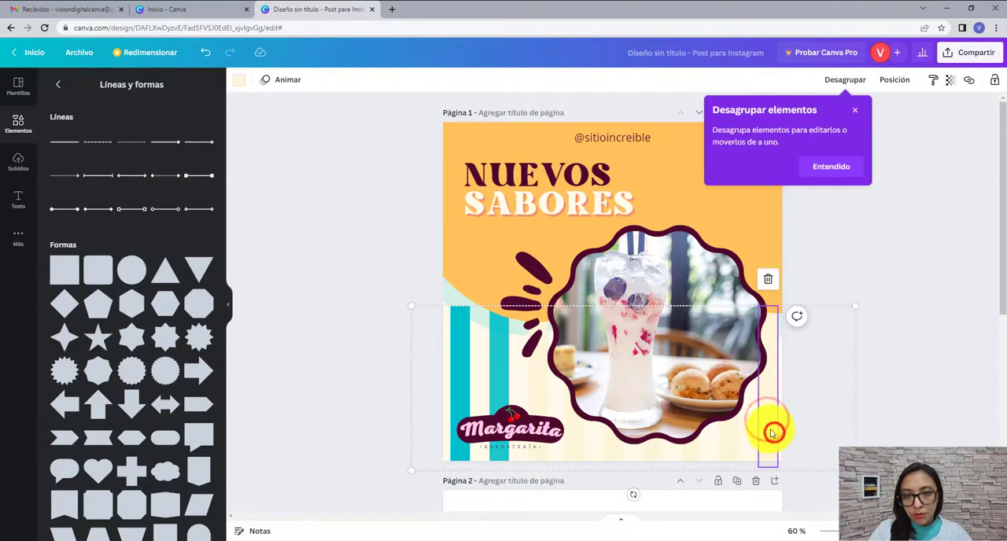
click(238, 79)
click(117, 134)
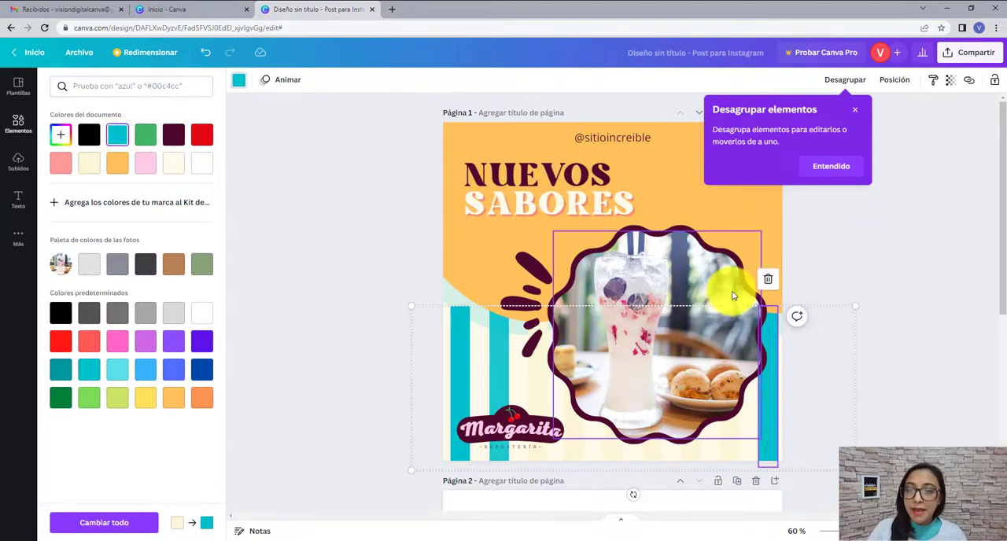
Select the framed drink photo on page 1 and search the photo library for "cupcakes"
click(946, 249)
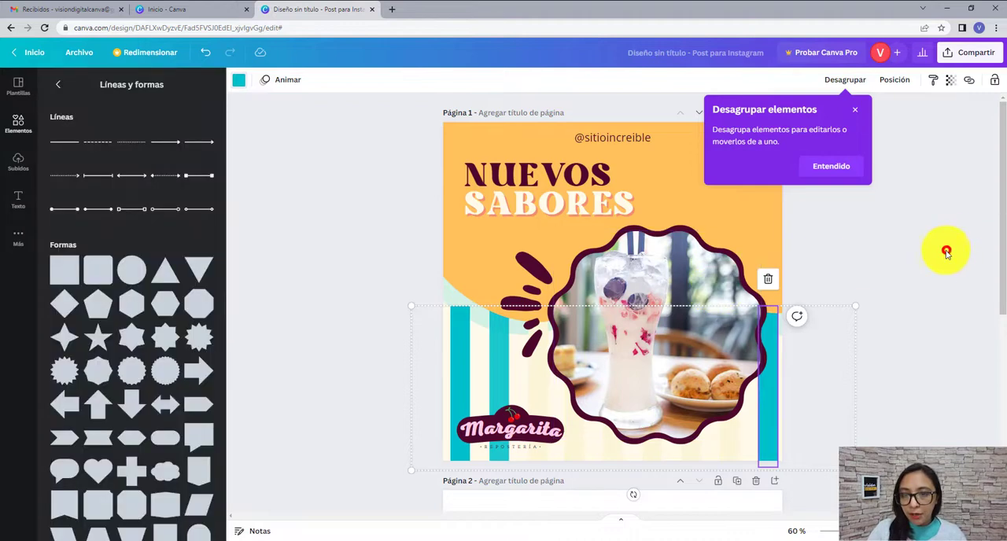
click(695, 356)
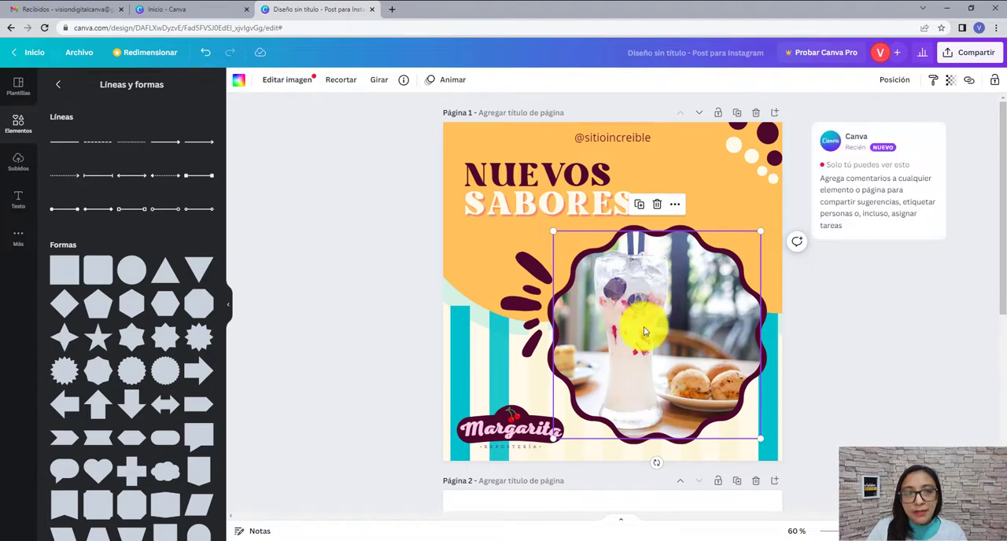
click(58, 85)
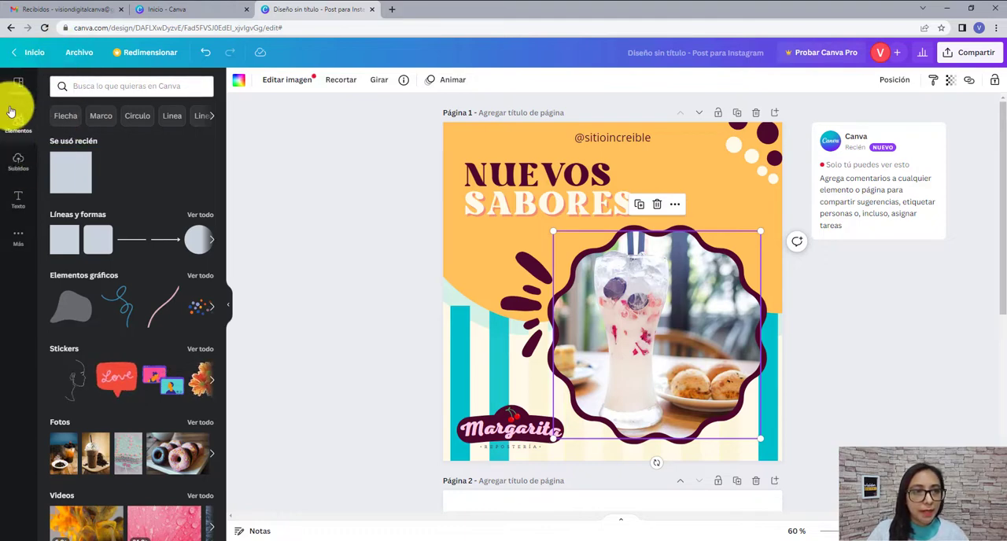
click(16, 240)
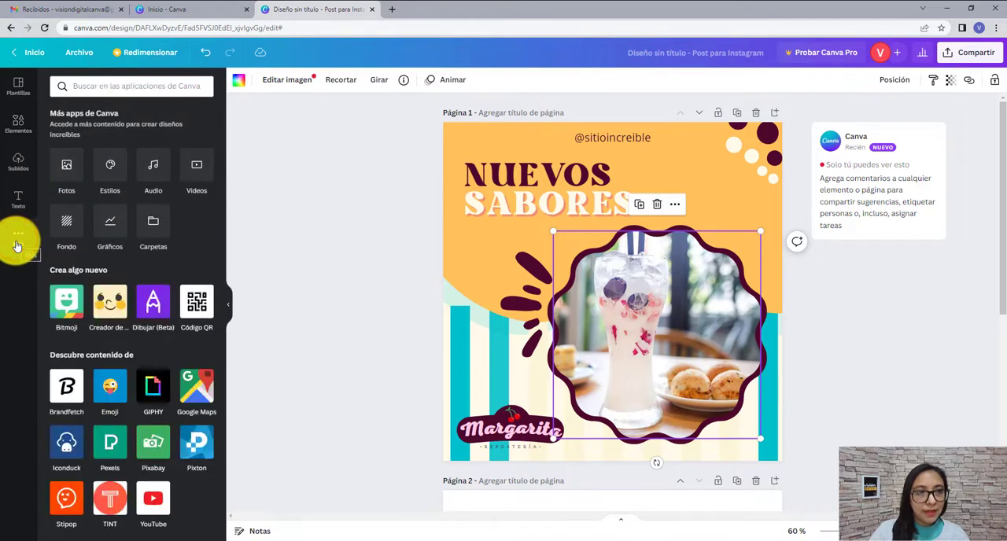
click(69, 163)
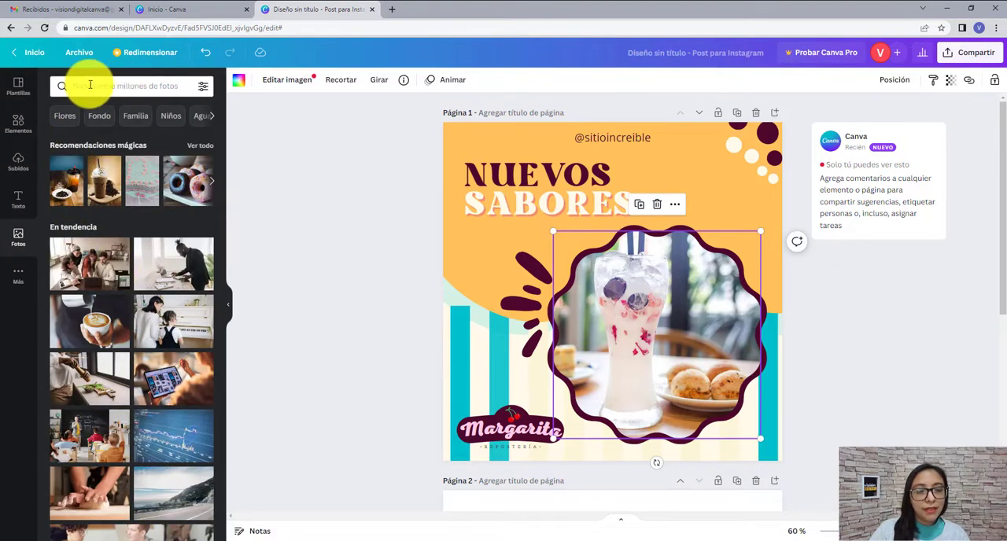
click(118, 84)
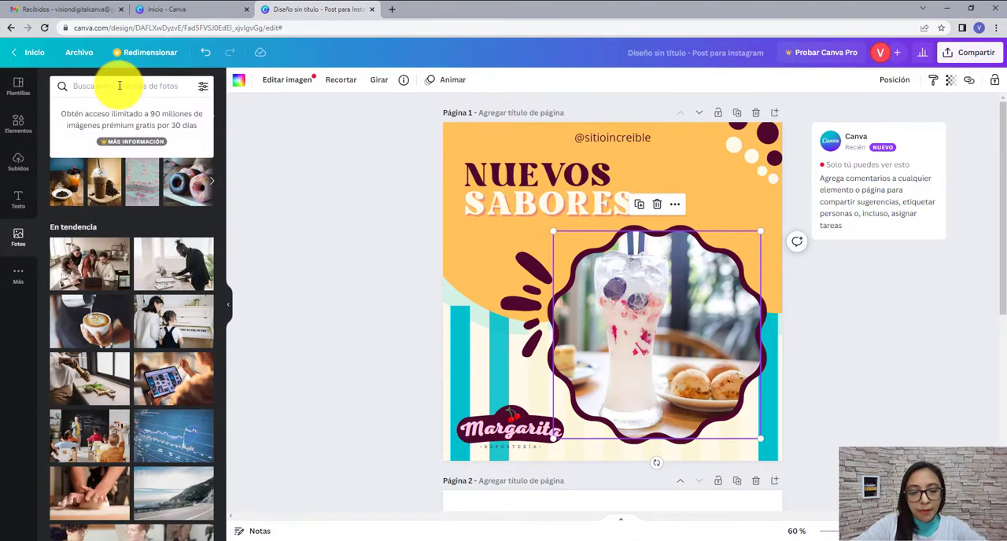
text(cup)
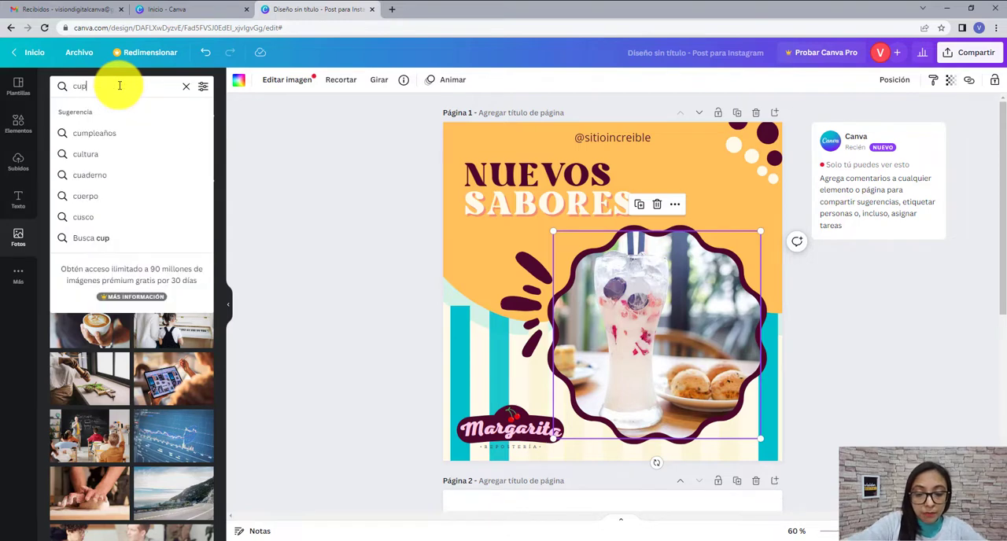
text(cakes)
key(Return)
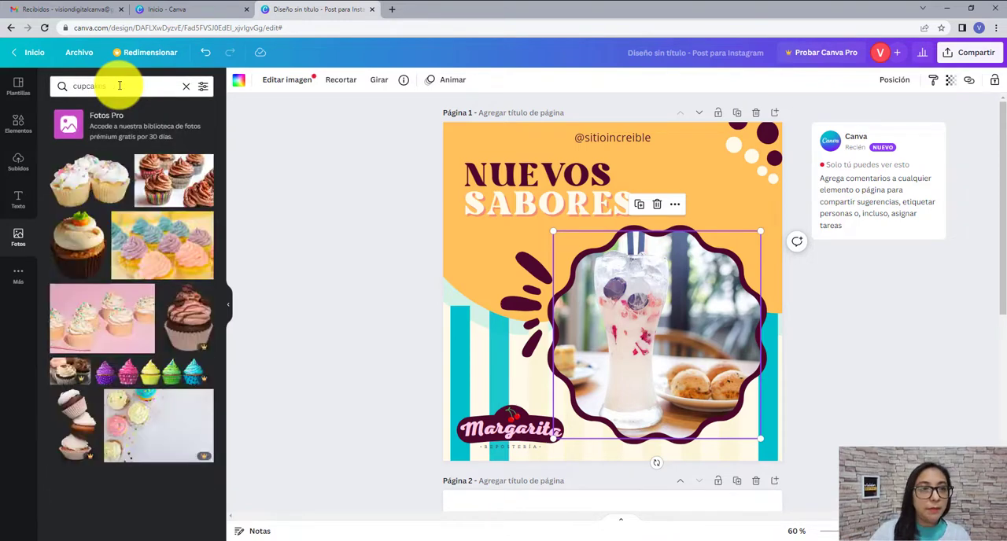
Replace the framed drink photo on page 1 with the free chocolate-frosted cupcakes photo from the search results
click(106, 319)
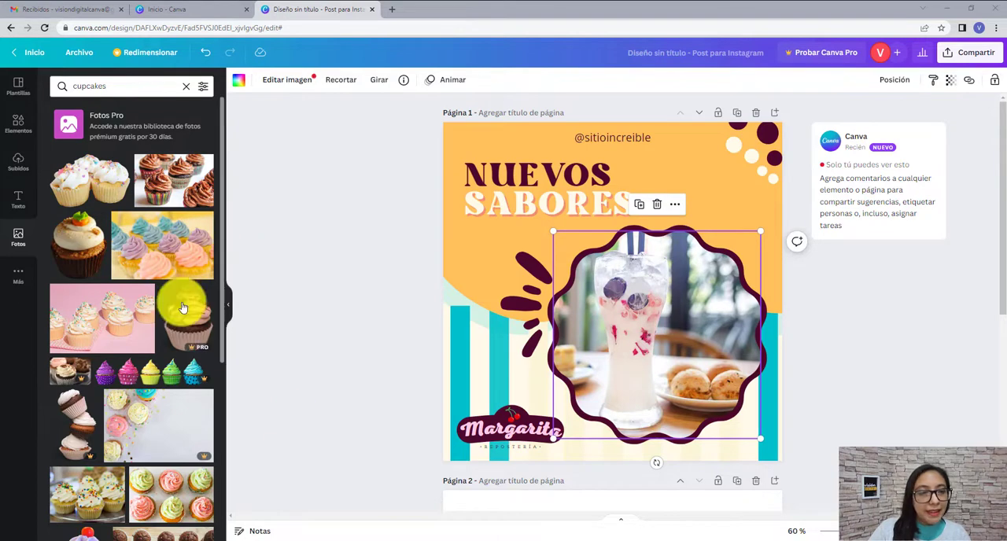
scroll(177, 307, down, 3)
scroll(168, 358, down, 1)
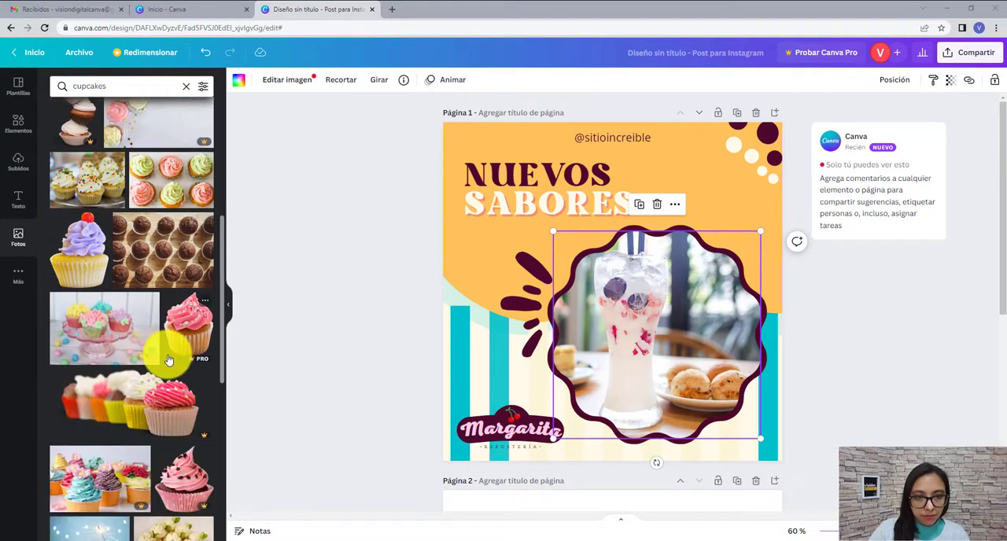
scroll(164, 374, up, 5)
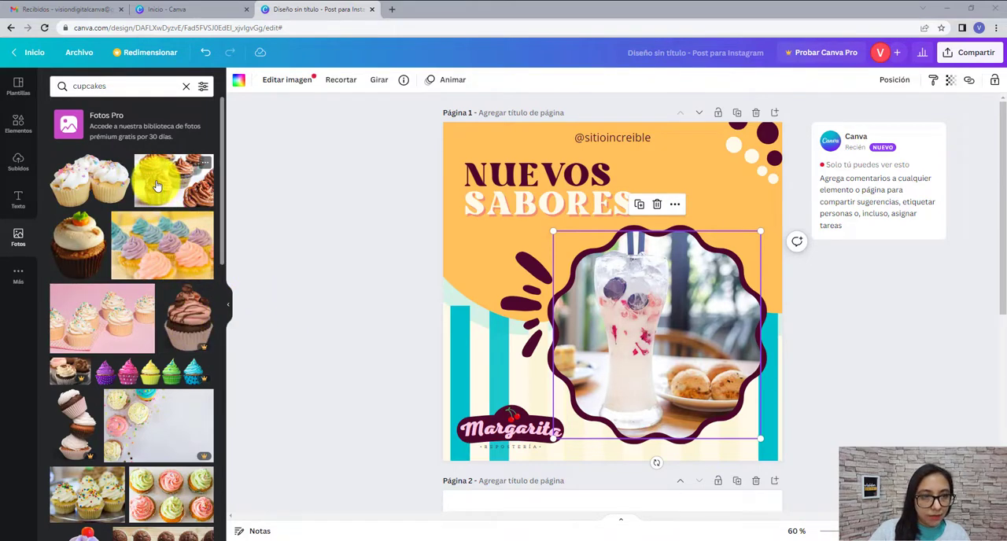
drag(157, 185, 613, 311)
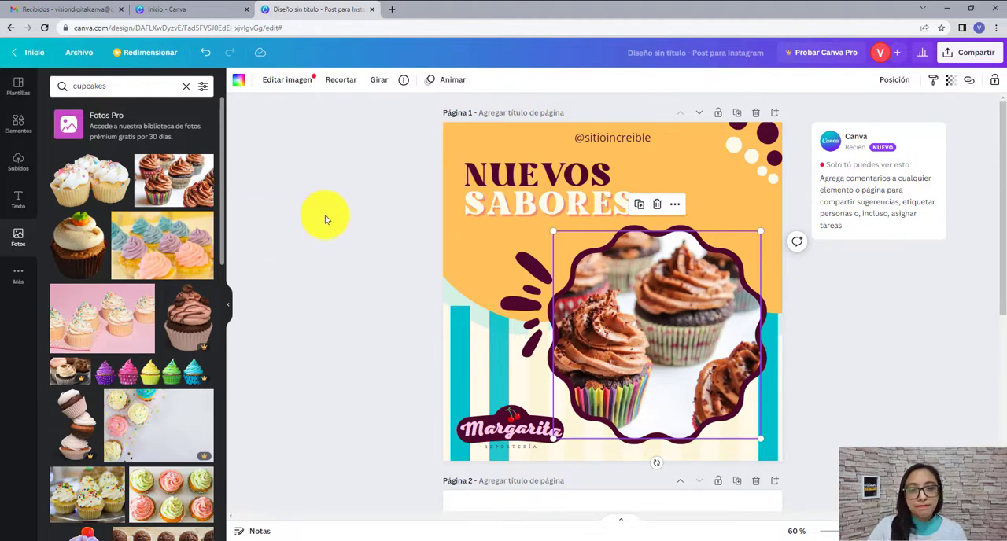
Upload foto torta2.jpg from the desktop folder Fotos CANVA and fill page 1's scalloped frame with it
click(16, 166)
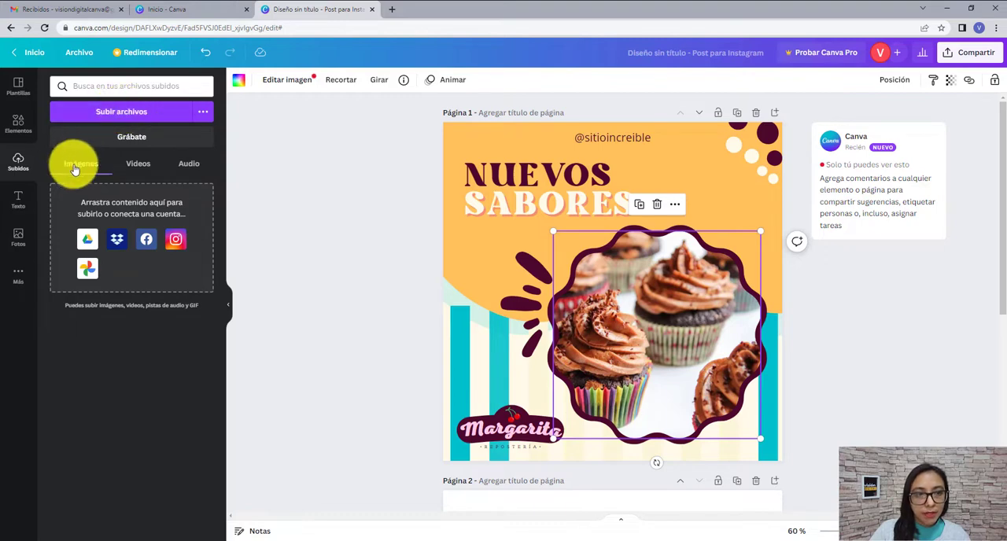
click(131, 115)
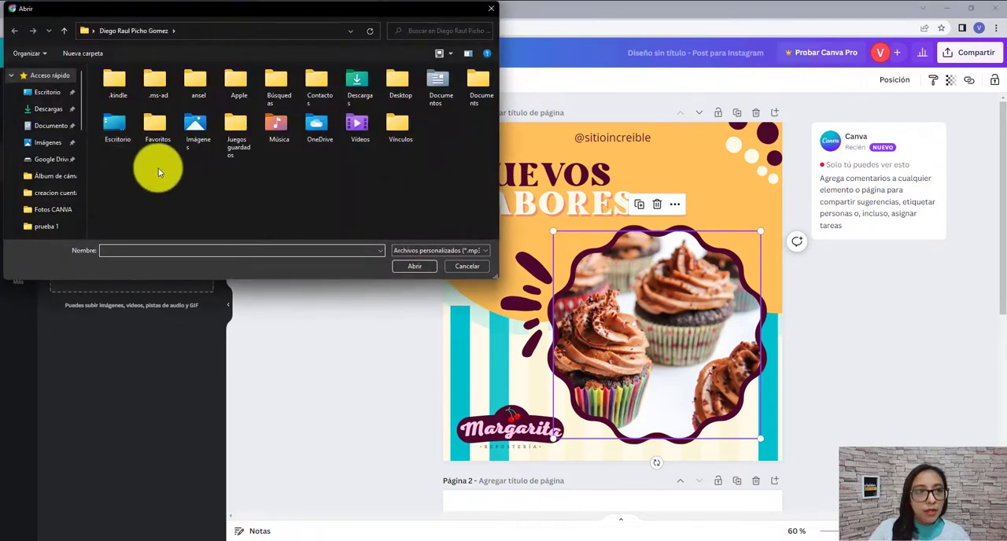
click(45, 93)
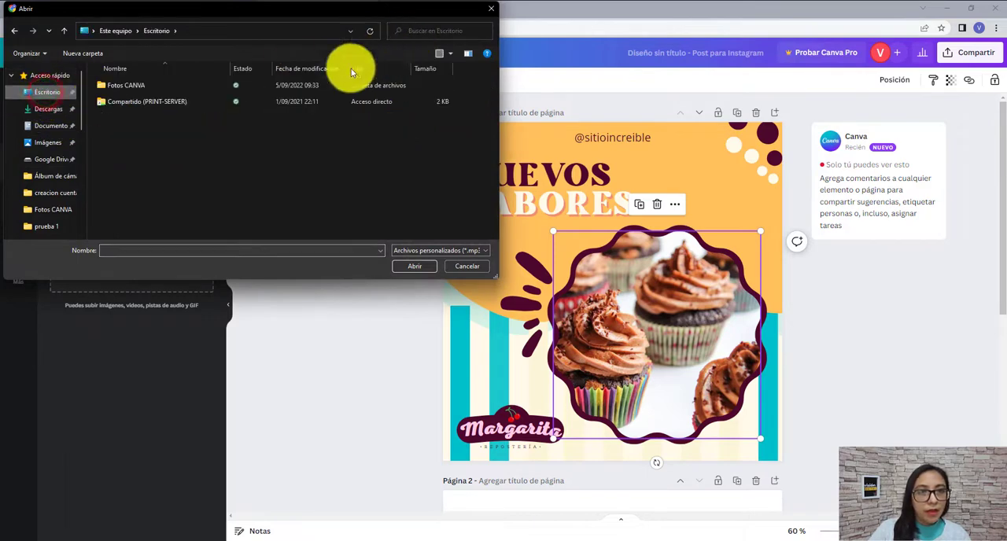
double_click(124, 85)
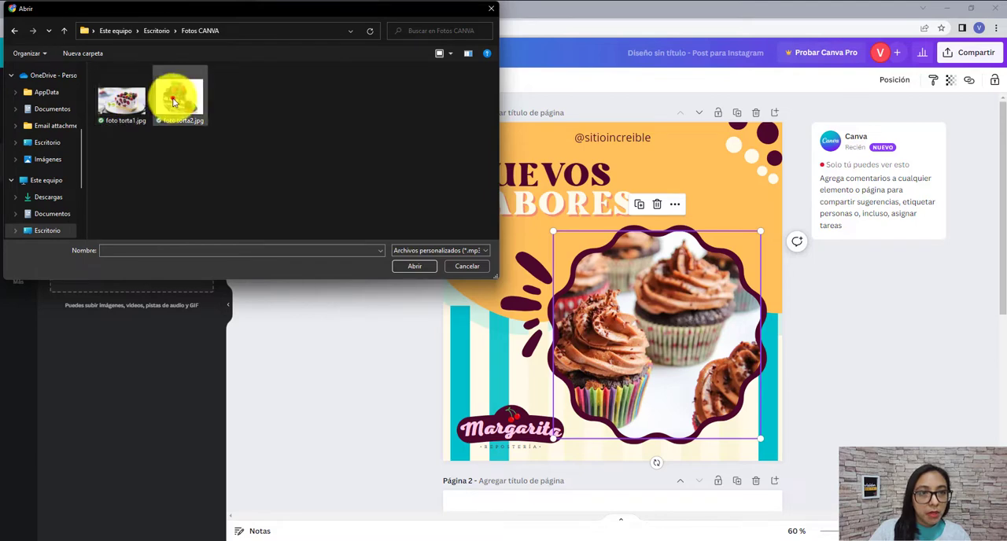
click(412, 267)
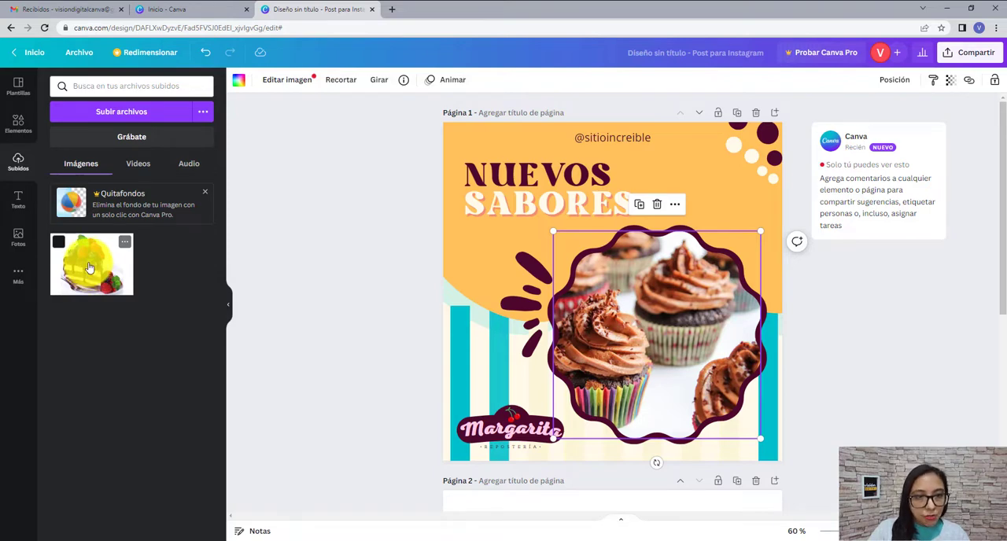
mouse_move(89, 268)
mouse_down()
mouse_move(372, 290)
mouse_move(626, 293)
mouse_up()
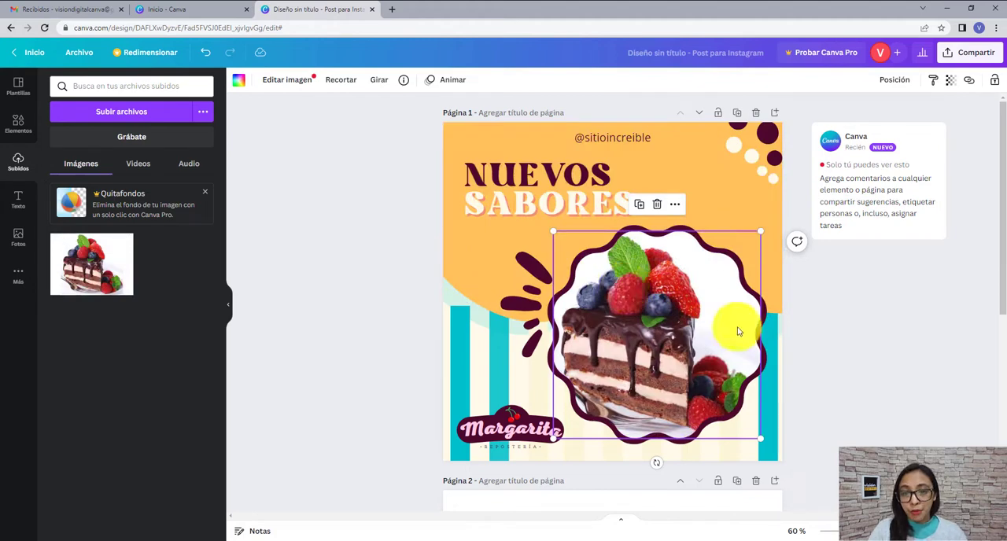
click(930, 341)
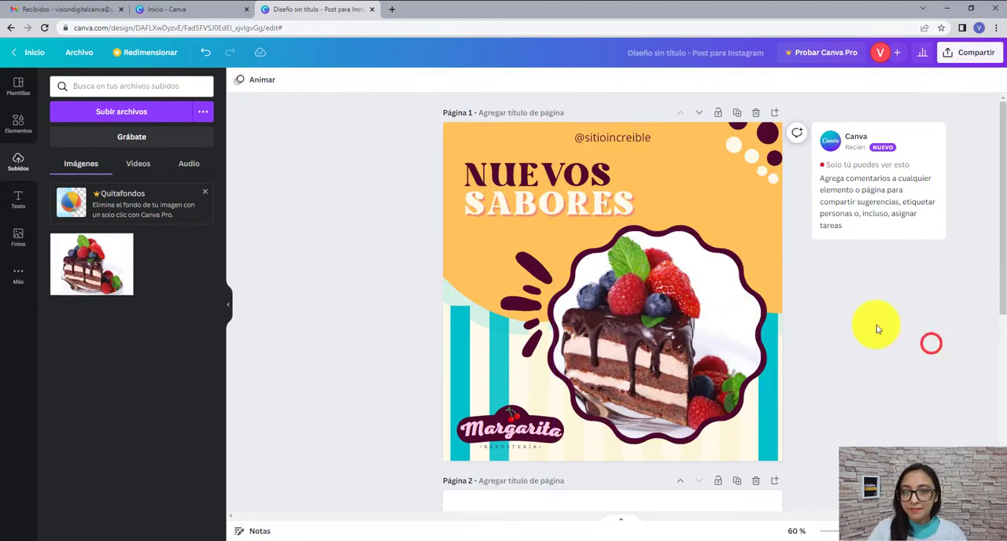
Recolour the cream stripe just beside the scalloped photo frame's lower-left edge on page 1 with the turquoise document colour
click(517, 366)
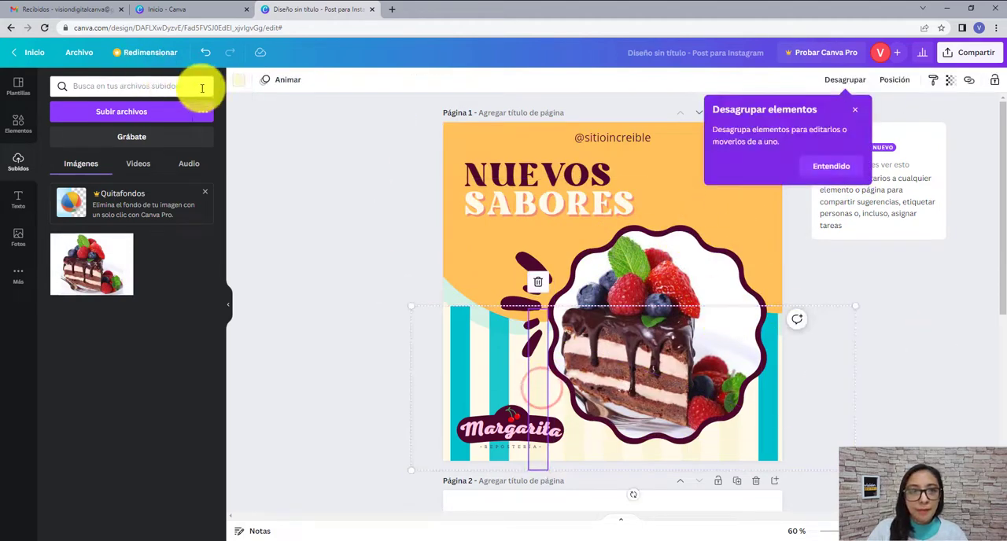
click(235, 85)
click(117, 135)
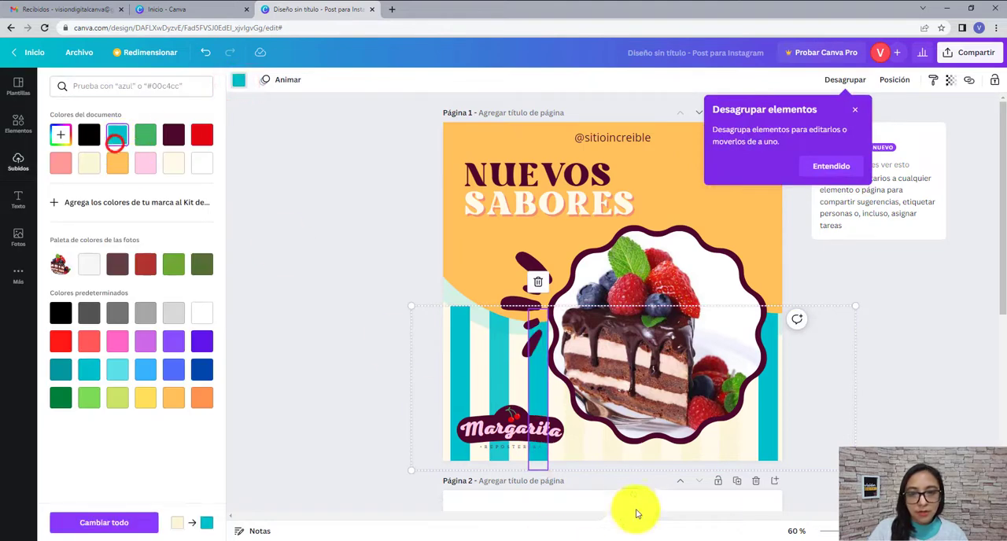
click(573, 433)
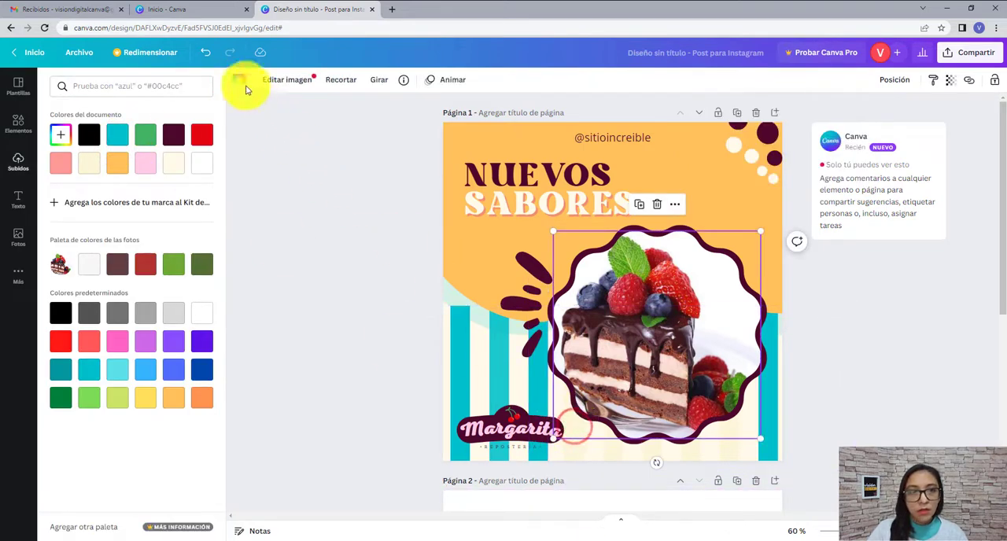
Browse the fonts available for the "NUEVOS" title on page 1 and check the colour swatches on page 2
click(553, 171)
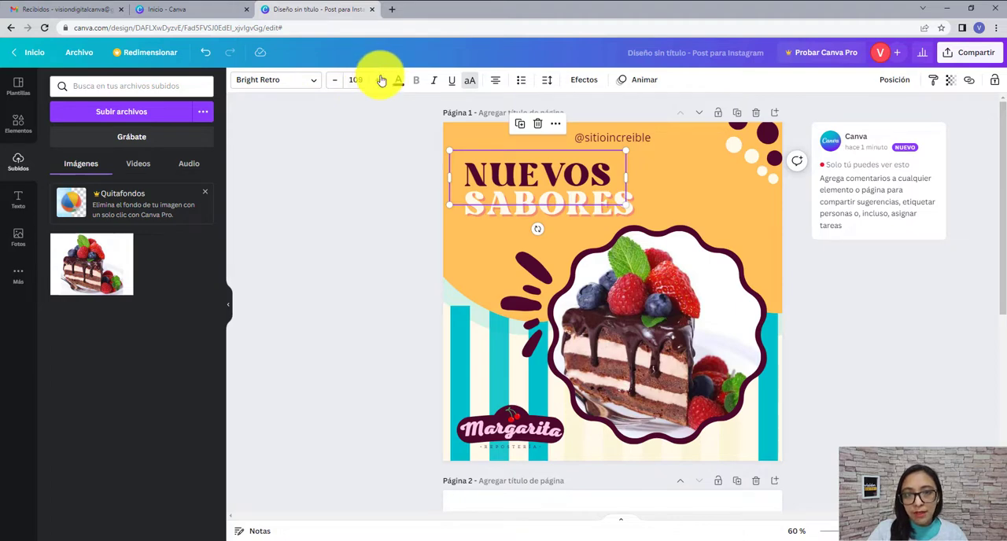
click(314, 85)
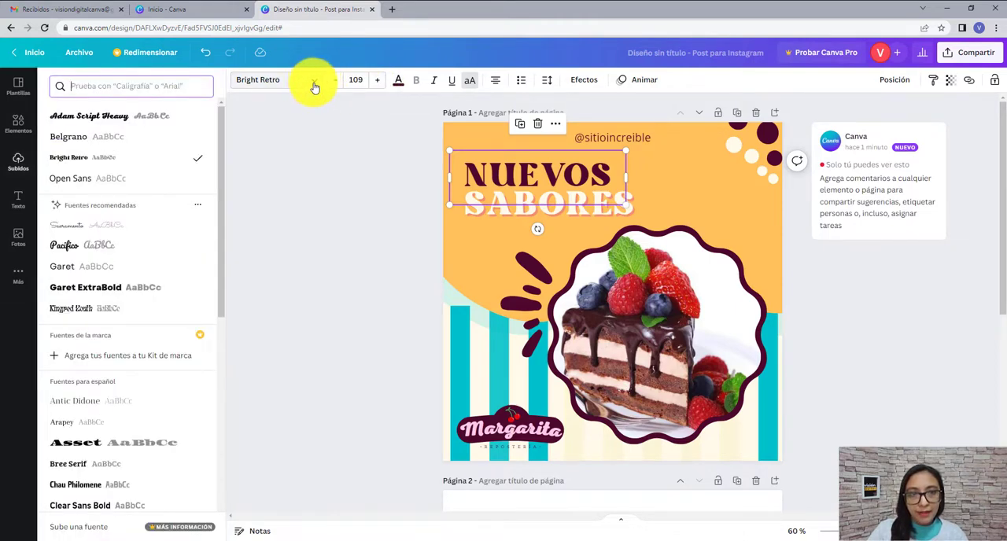
scroll(186, 220, down, 8)
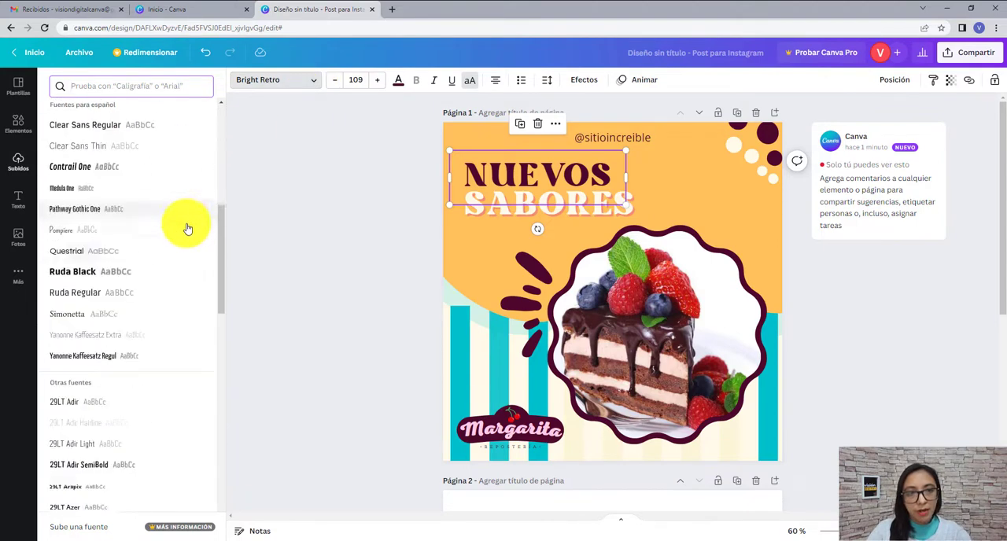
scroll(188, 228, up, 10)
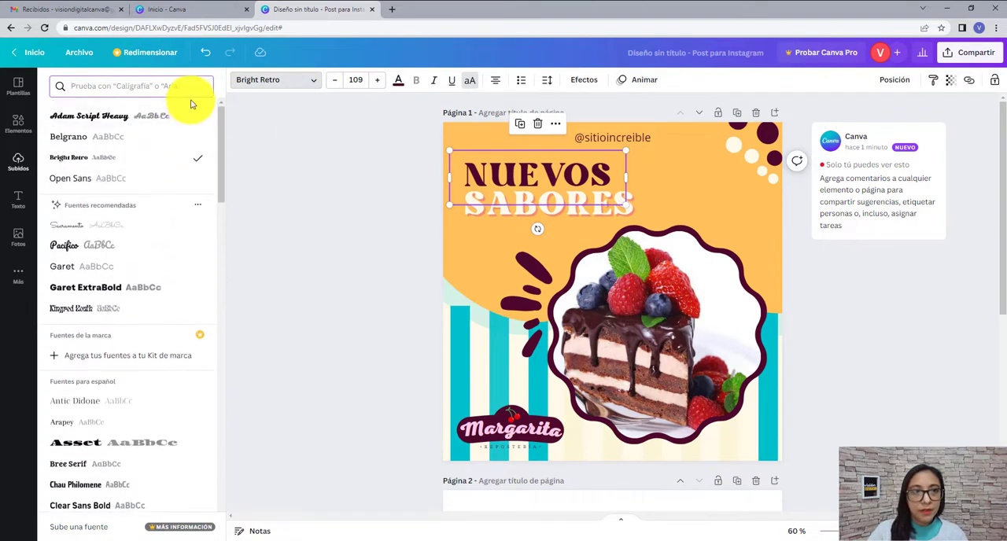
click(330, 142)
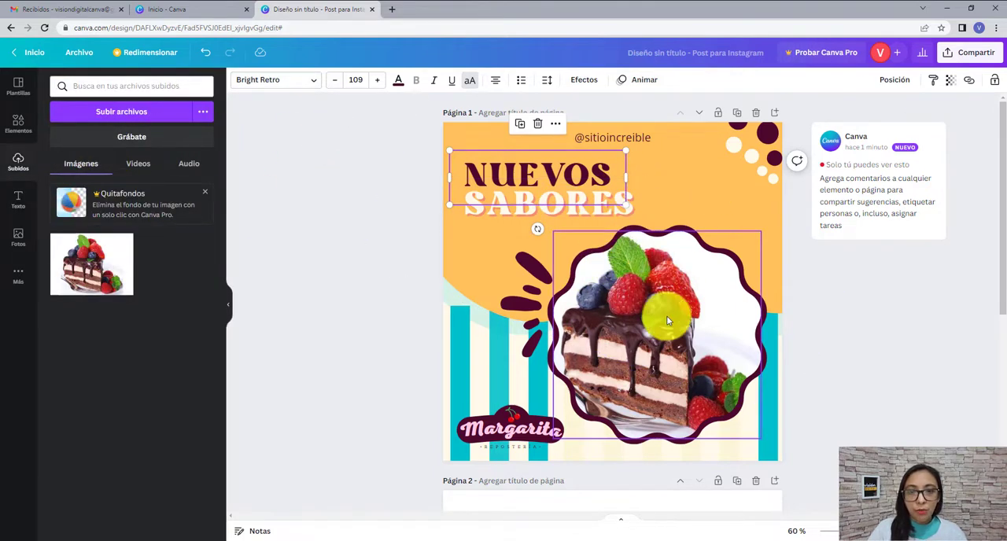
scroll(666, 317, down, 5)
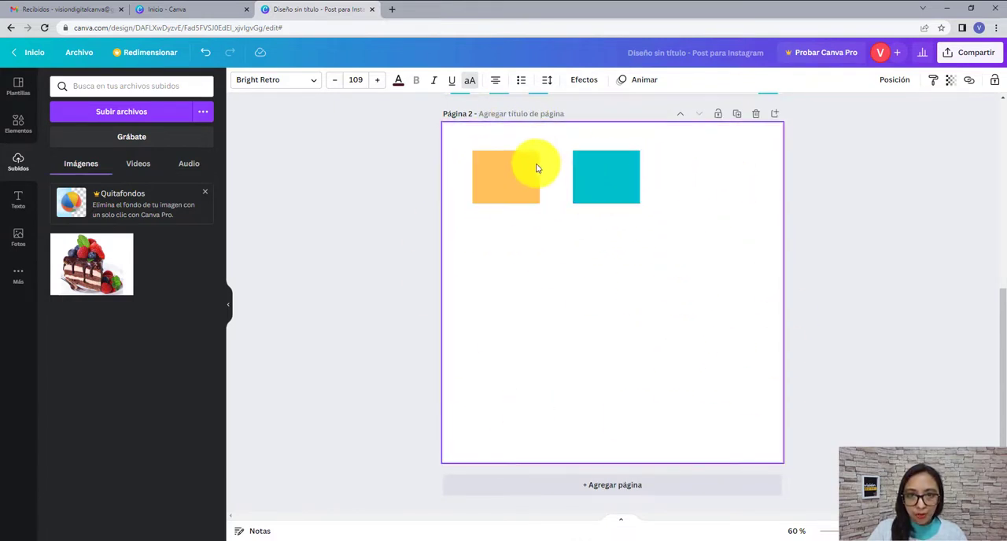
click(498, 265)
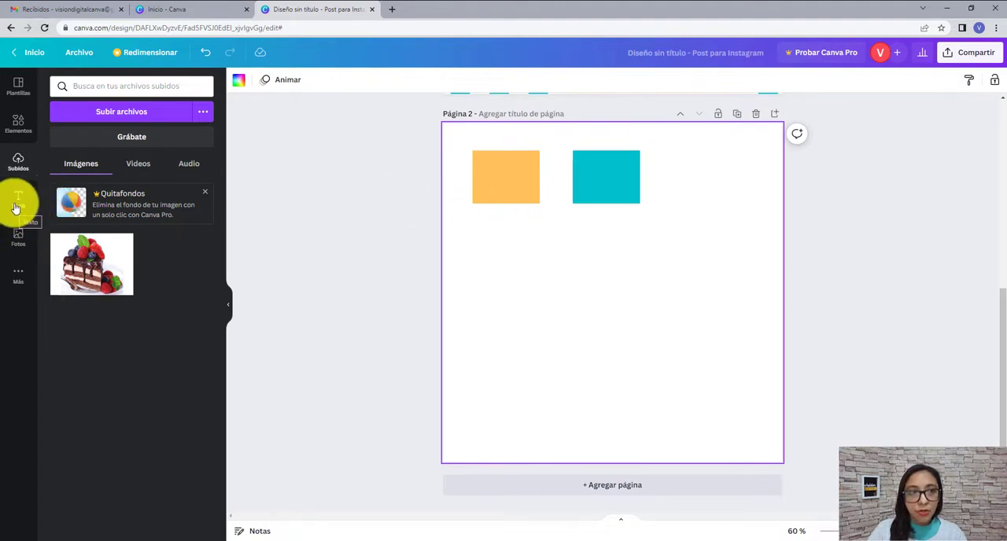
scroll(607, 270, up, 3)
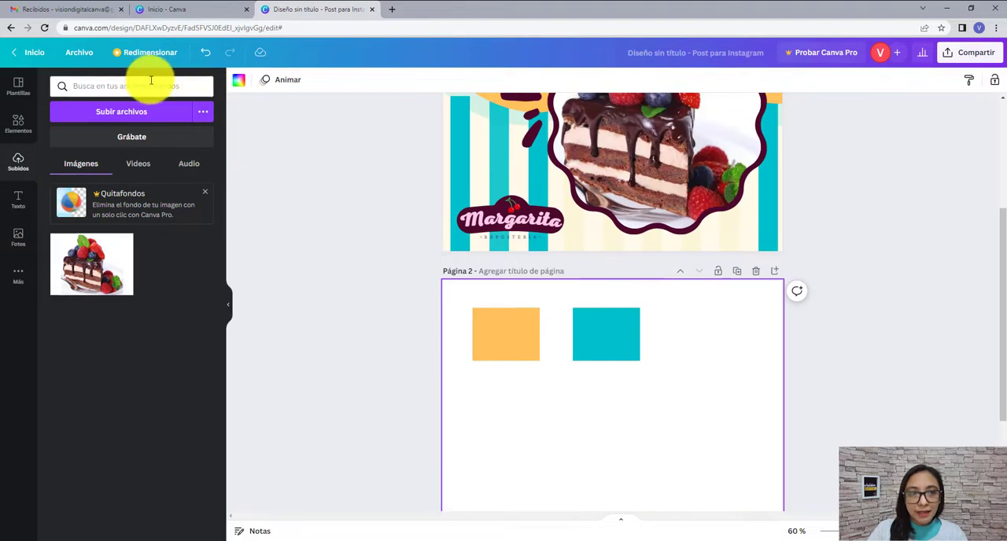
scroll(402, 142, up, 1)
scroll(405, 191, up, 3)
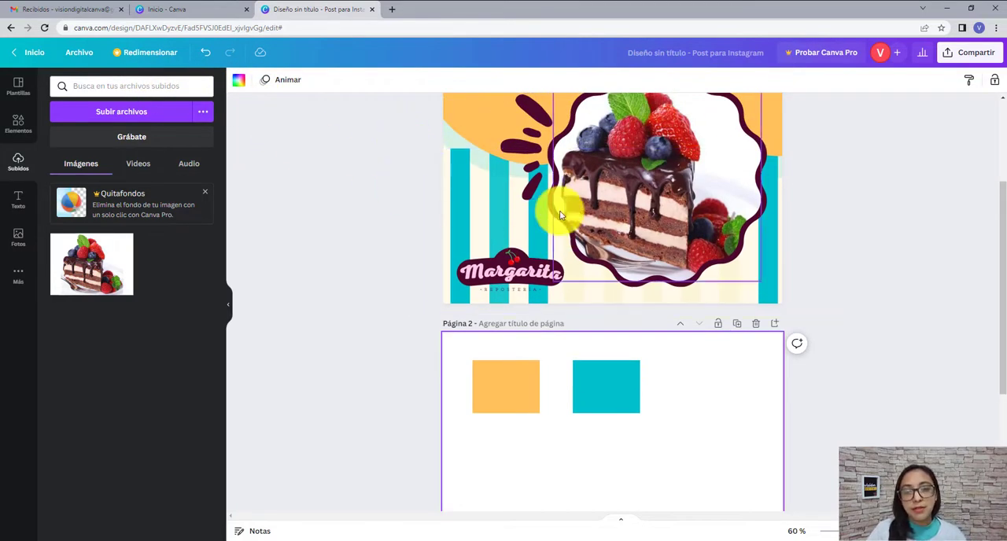
click(546, 186)
click(310, 79)
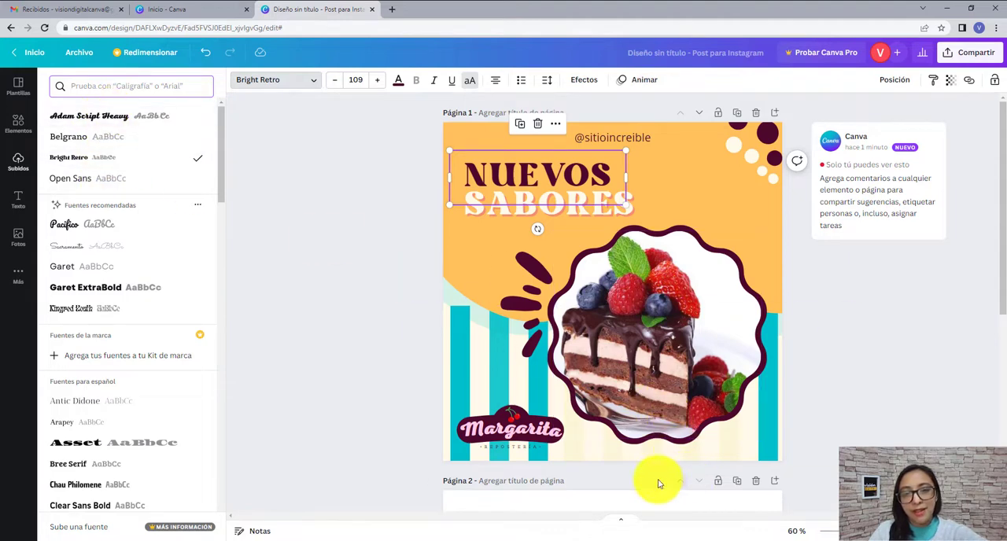
Add the "brunch" font combination to the blank area of page 2 beneath the colour swatches
click(602, 502)
scroll(602, 489, down, 2)
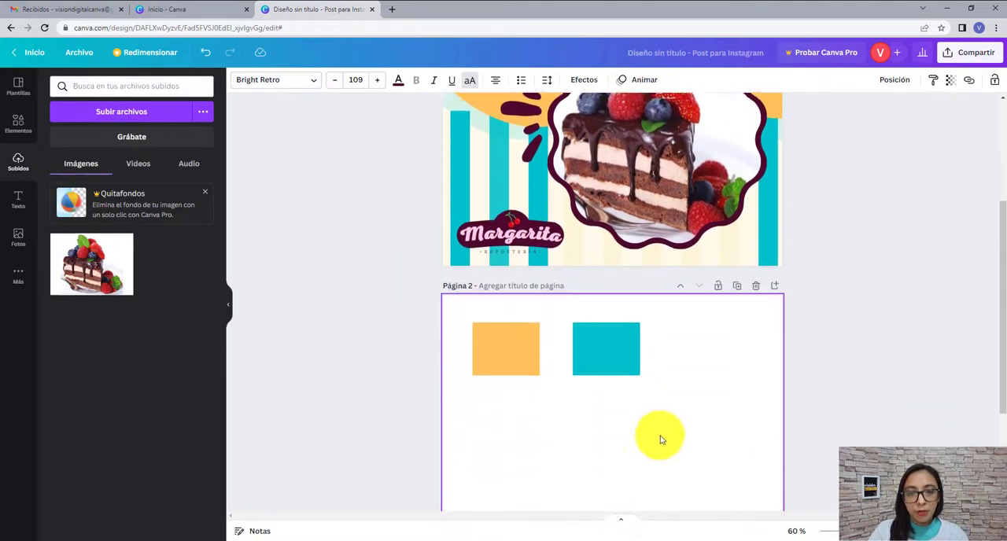
click(706, 385)
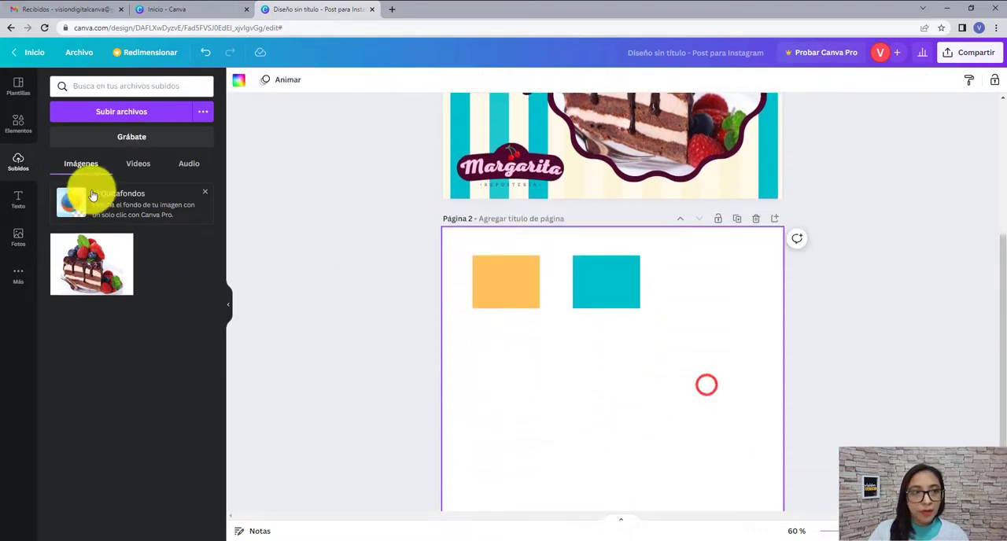
click(19, 206)
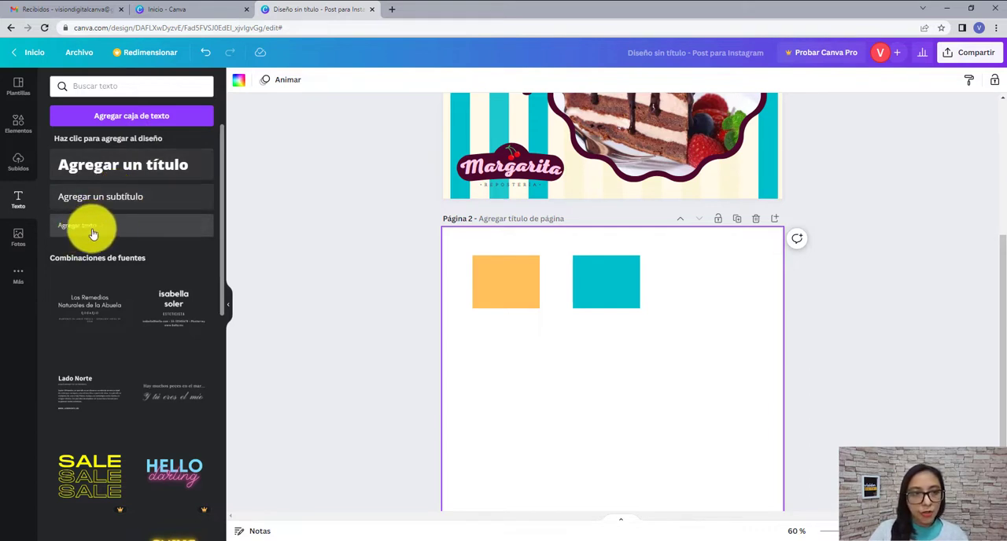
scroll(130, 253, down, 1)
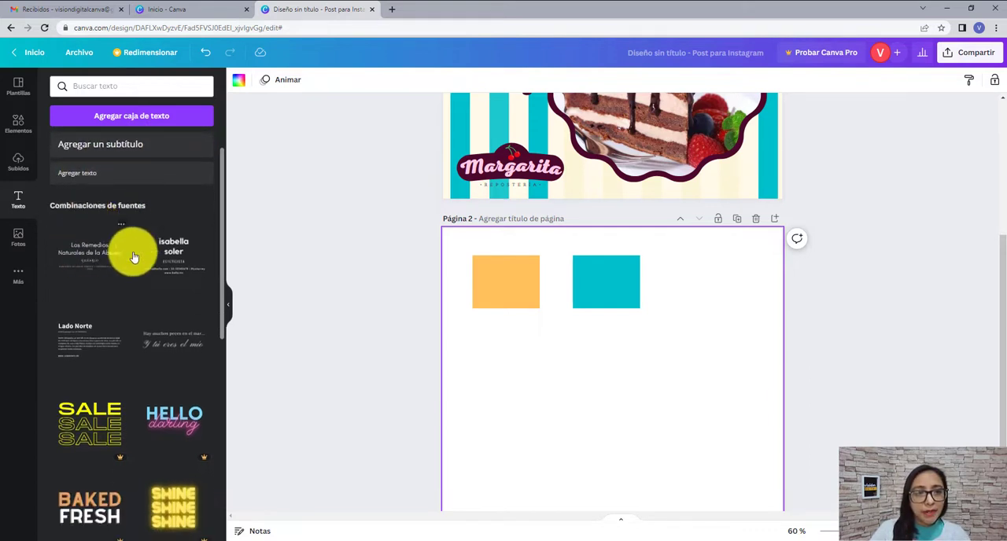
scroll(167, 263, down, 2)
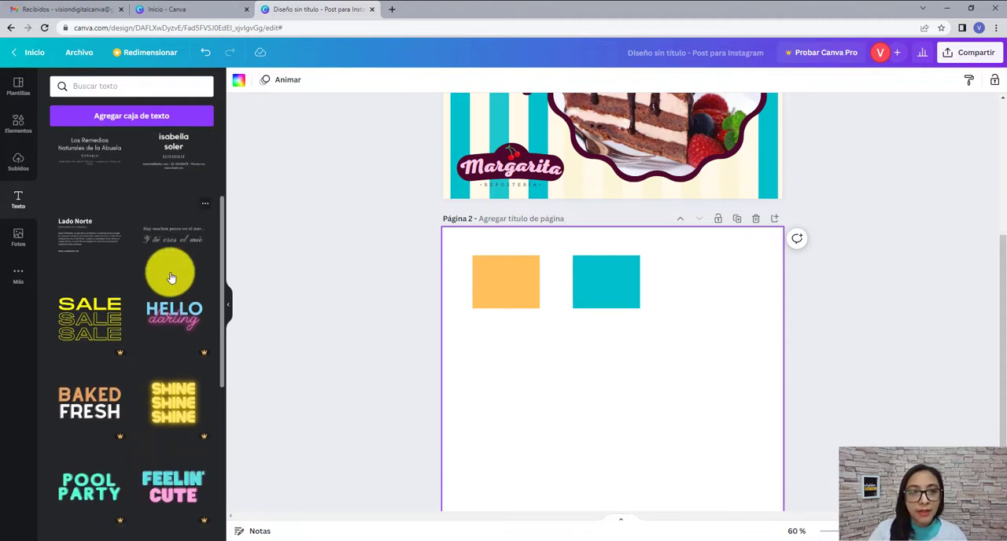
scroll(162, 247, down, 2)
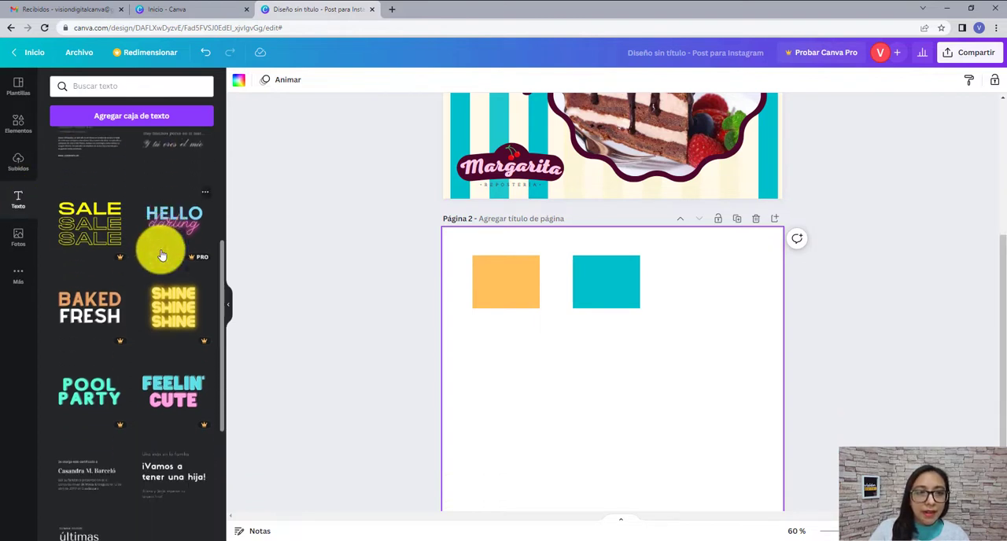
scroll(181, 315, down, 1)
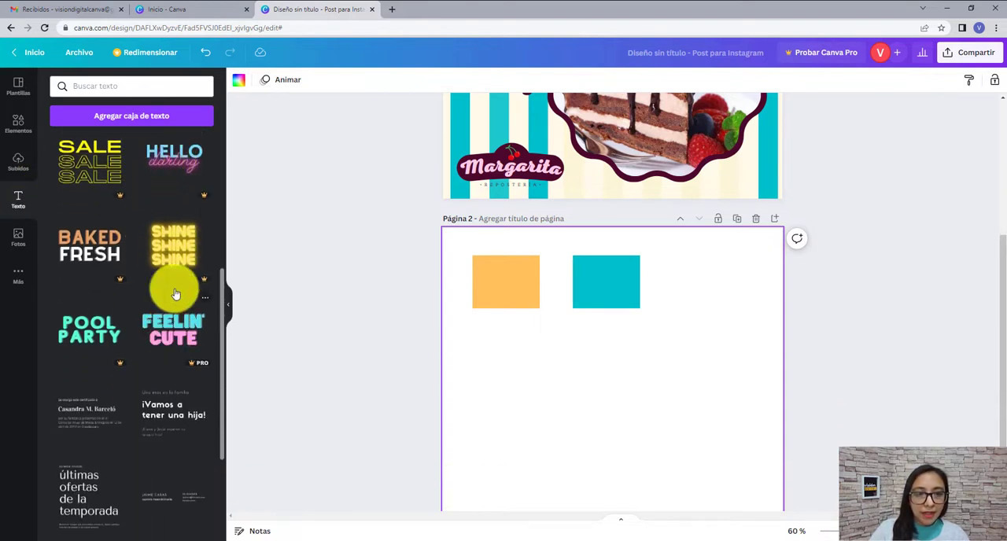
scroll(158, 367, down, 2)
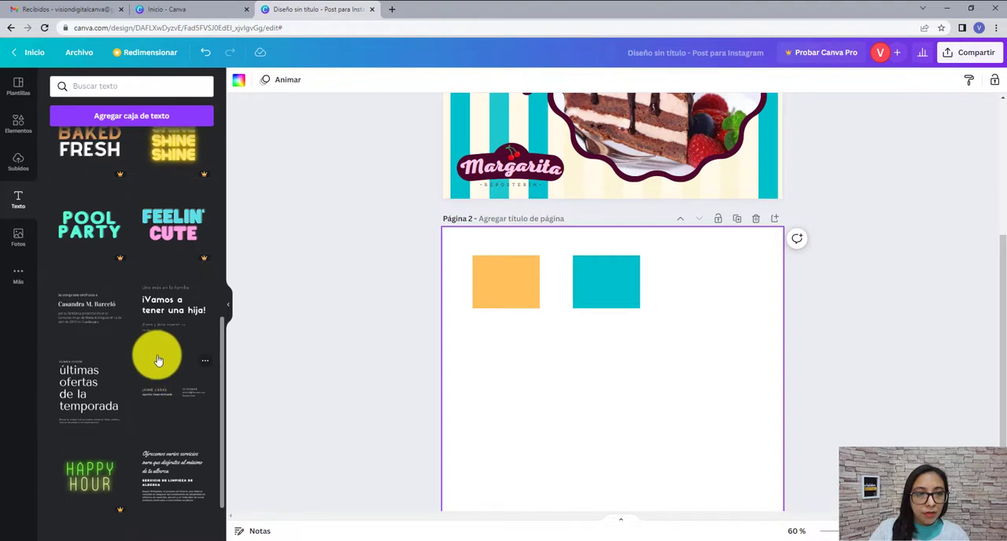
scroll(156, 367, down, 2)
scroll(199, 236, up, 3)
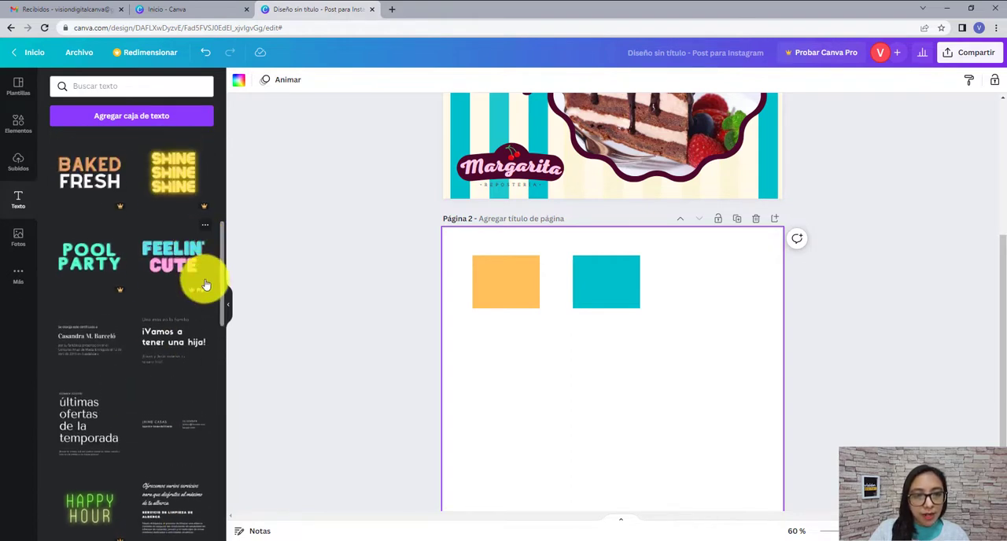
scroll(188, 363, down, 8)
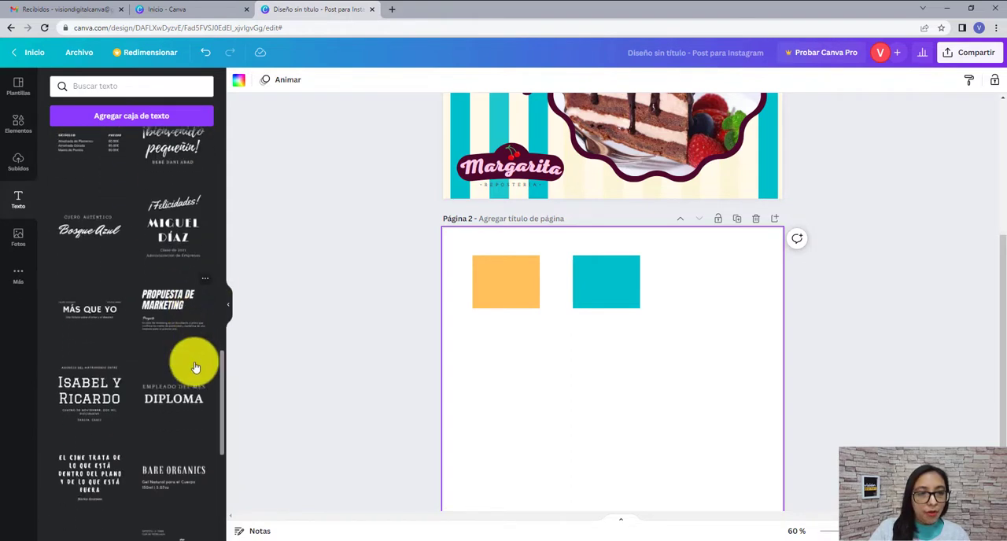
scroll(181, 315, down, 2)
scroll(163, 298, down, 4)
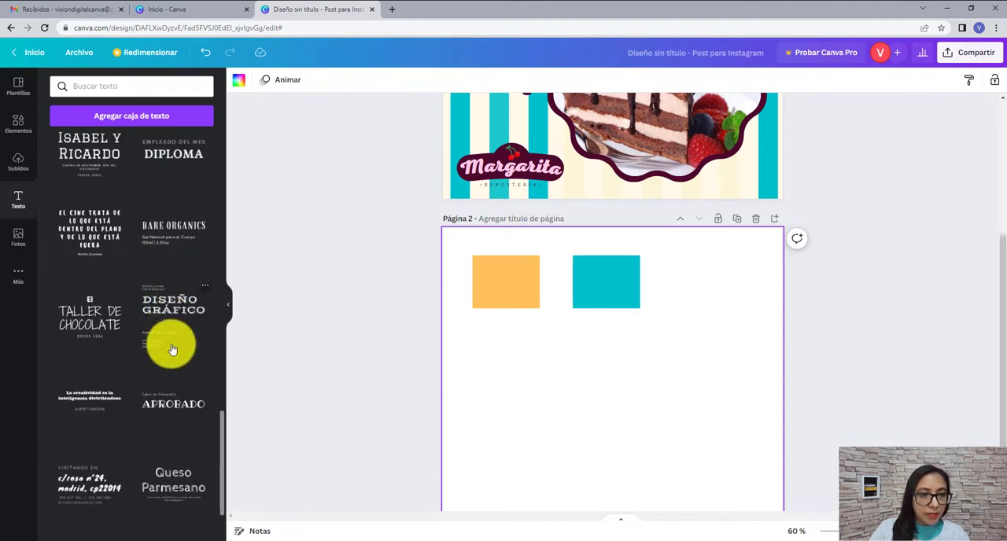
scroll(171, 349, down, 3)
scroll(172, 350, down, 2)
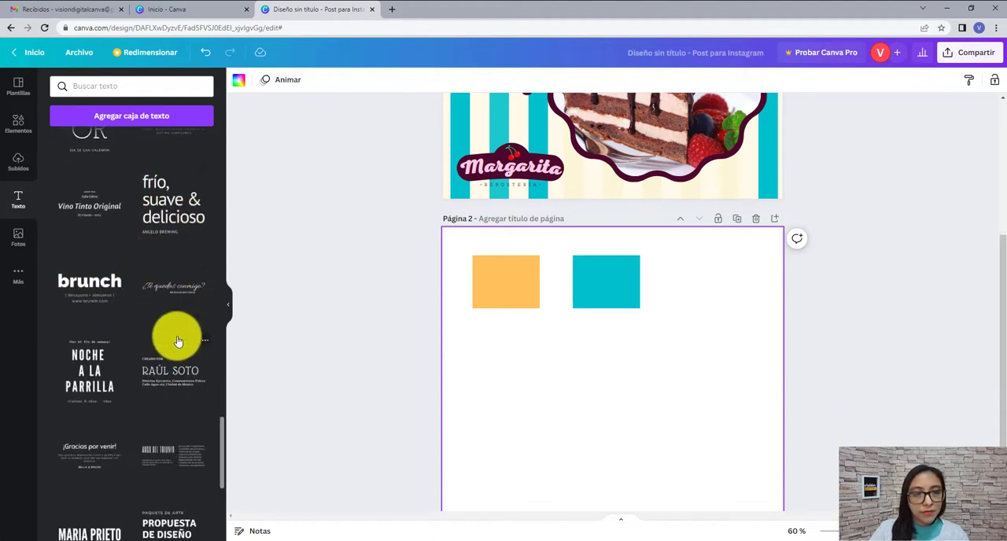
click(91, 285)
click(731, 462)
click(653, 401)
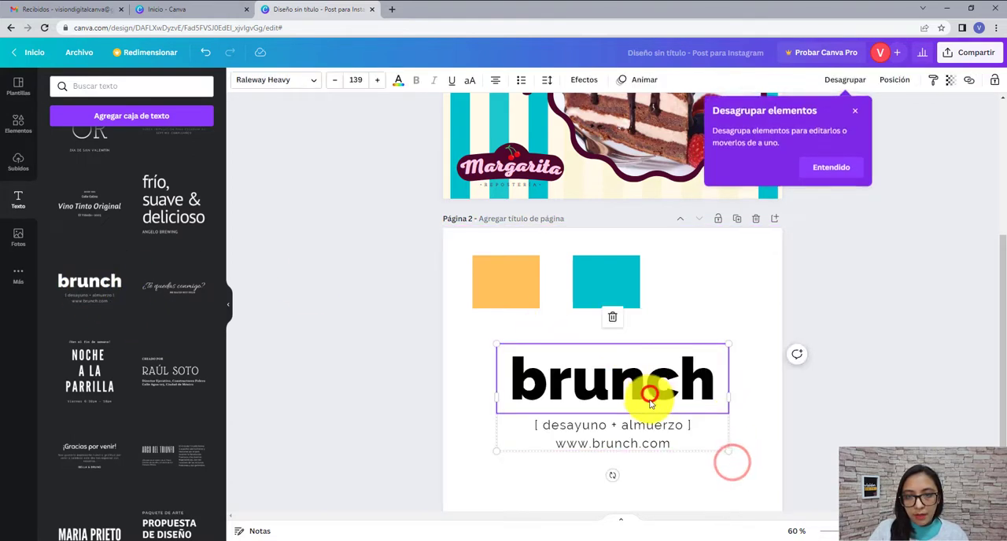
click(639, 438)
click(636, 386)
click(638, 429)
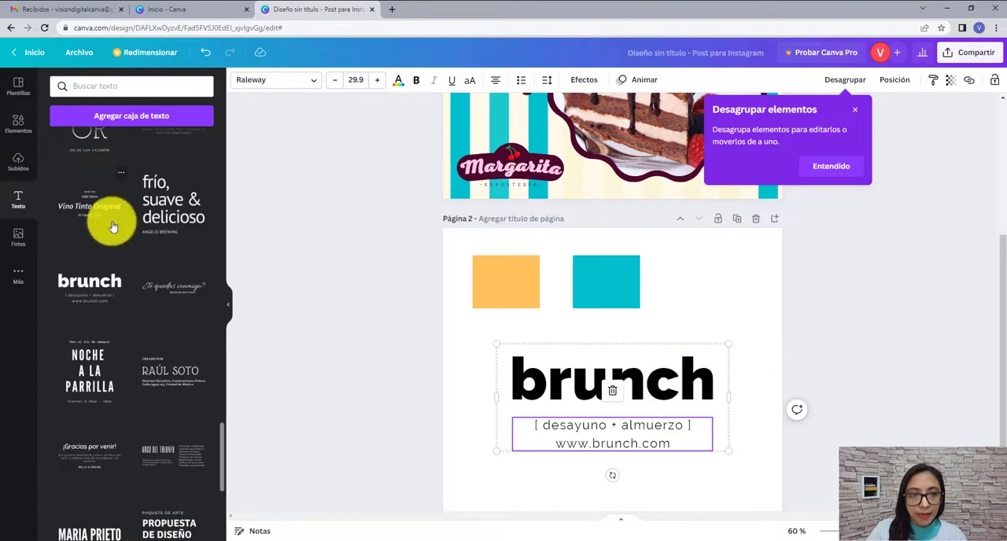
click(698, 374)
click(676, 479)
click(662, 425)
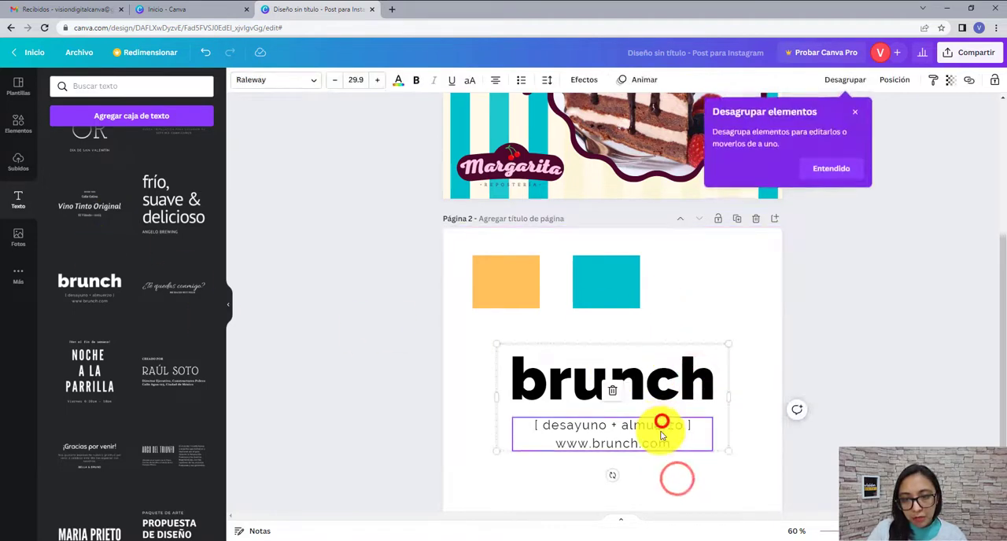
key(Delete)
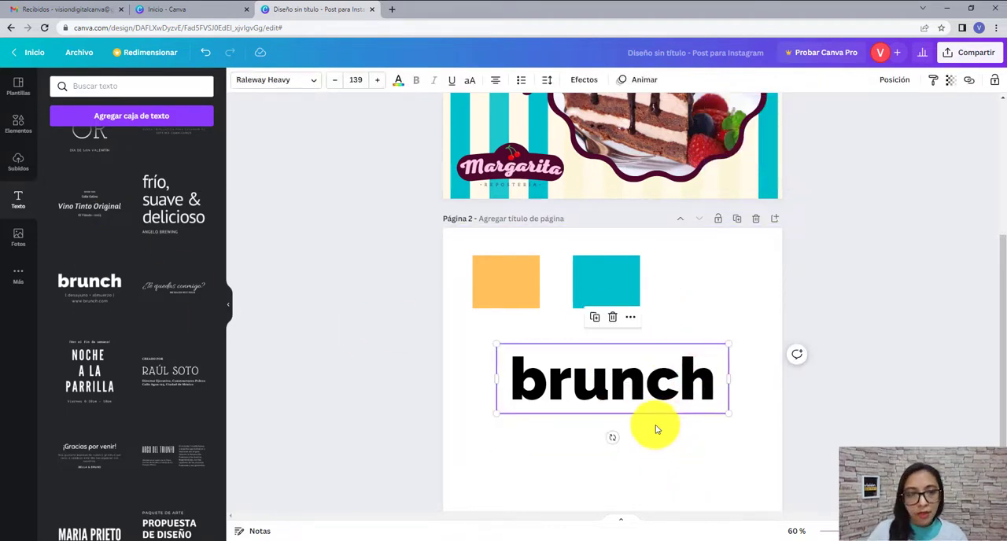
Add a title text box on page 2, place it slightly below "brunch" and make it read "postre"
scroll(175, 366, down, 2)
scroll(582, 397, up, 1)
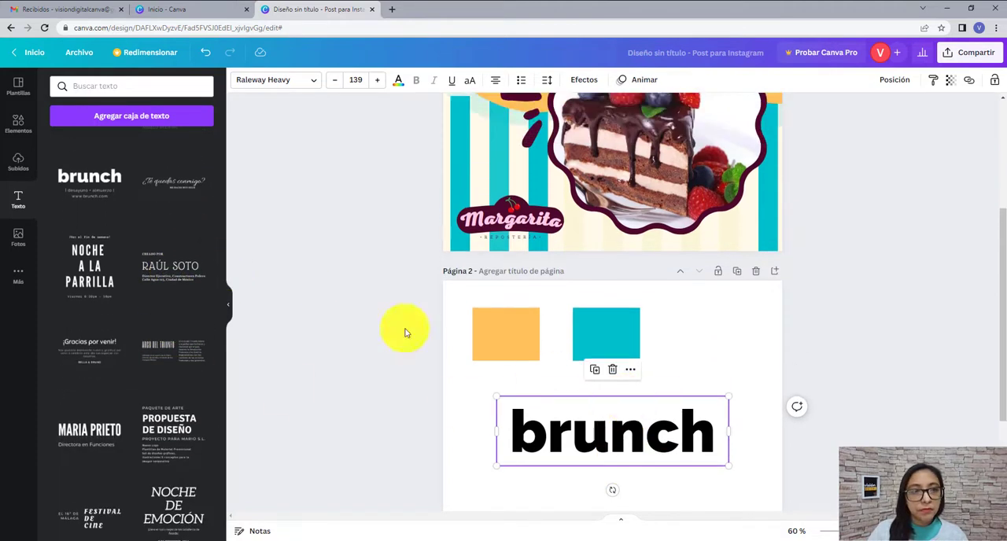
scroll(691, 423, down, 2)
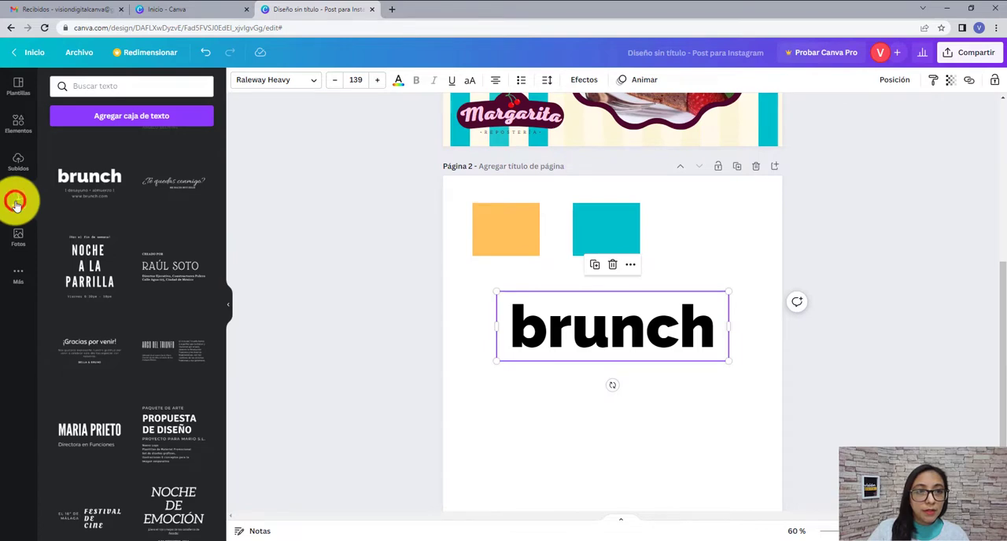
scroll(177, 184, up, 15)
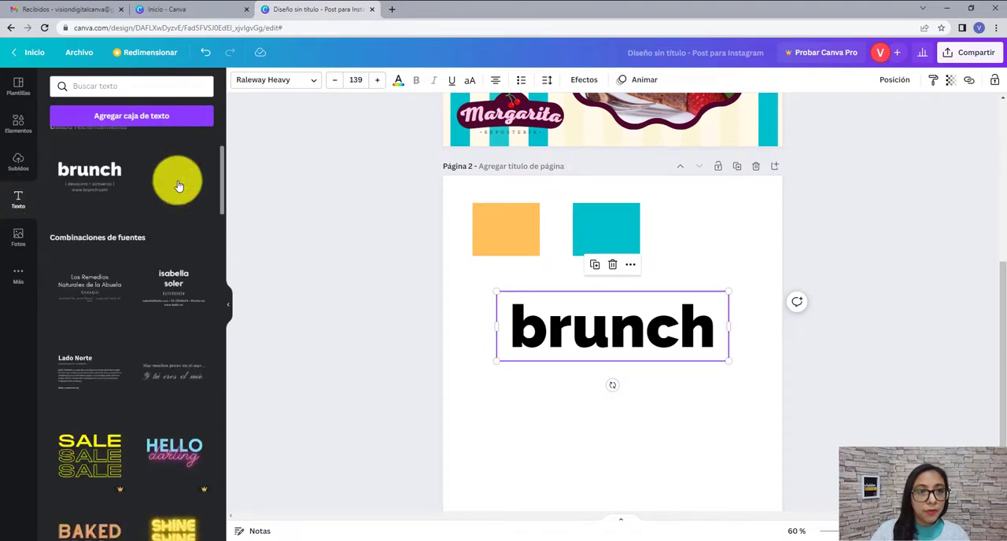
drag(222, 174, 218, 95)
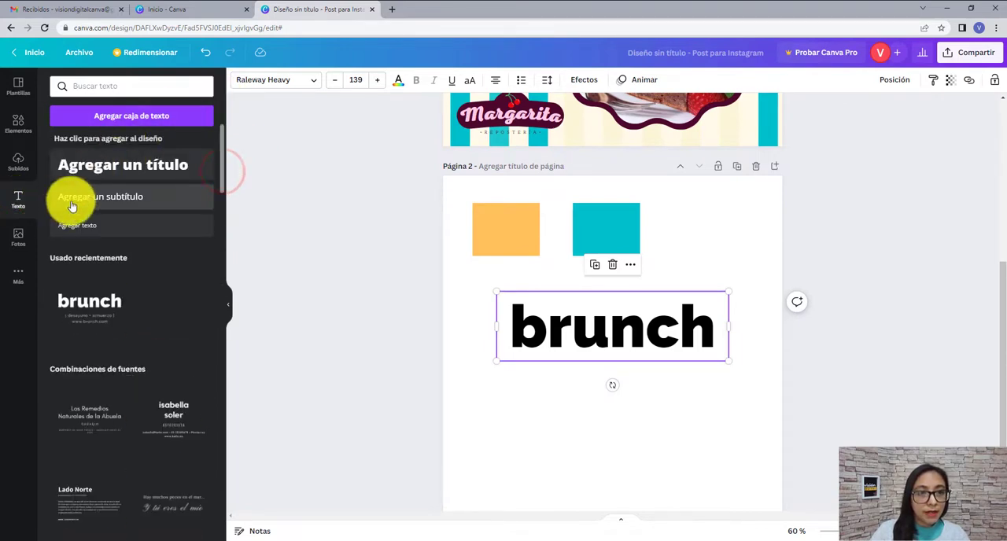
click(142, 165)
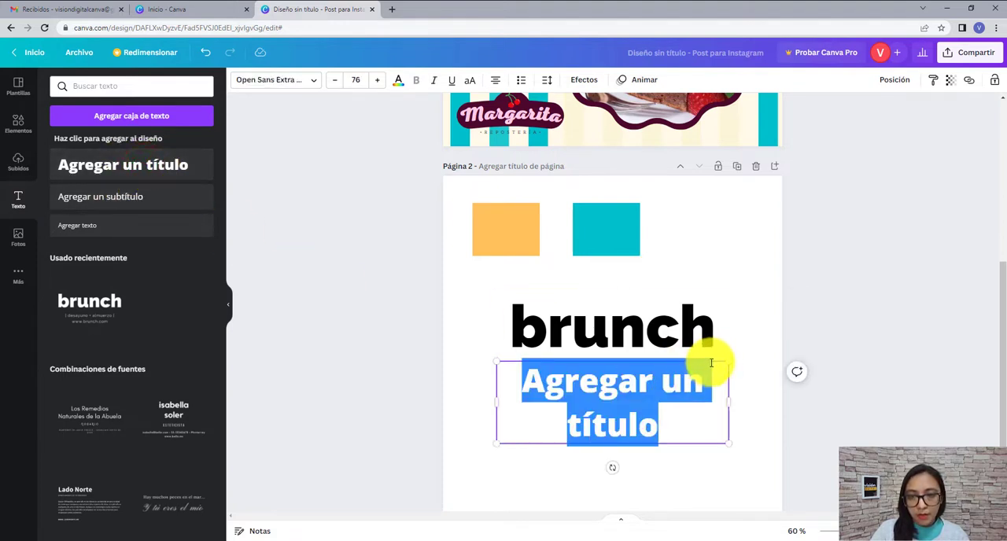
drag(712, 360, 711, 378)
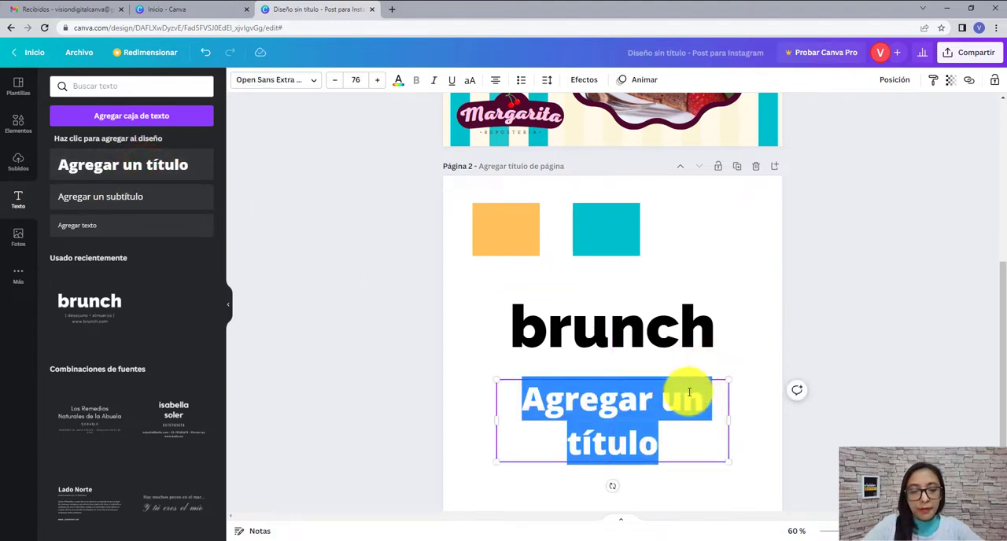
text(postre)
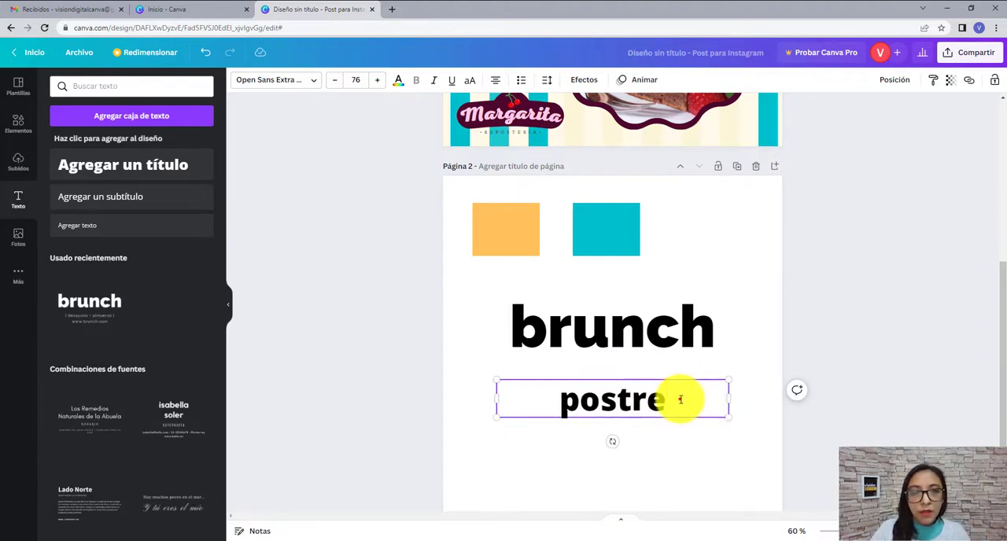
Browse the fonts available for the "postre" text and filter them by the Cursiva style
drag(681, 399, 530, 399)
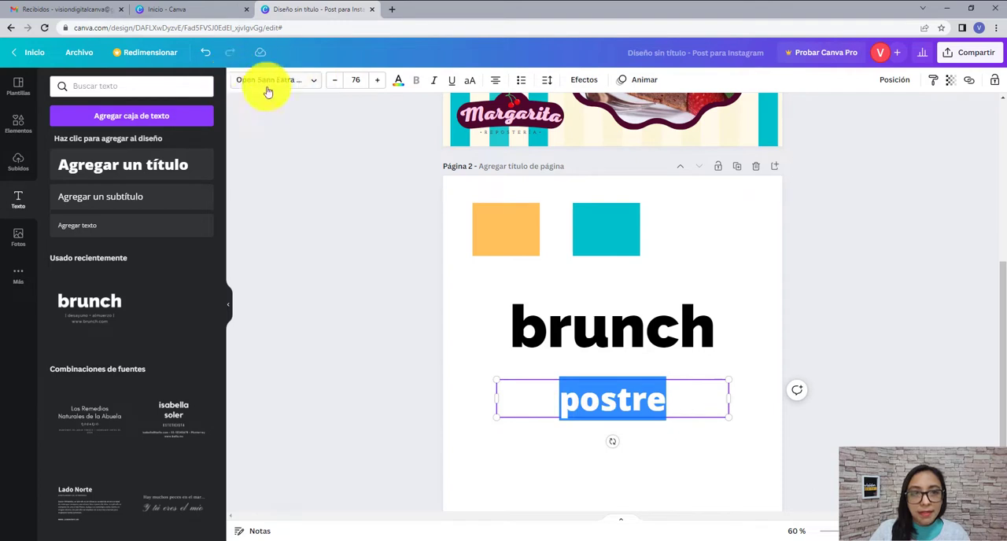
click(317, 84)
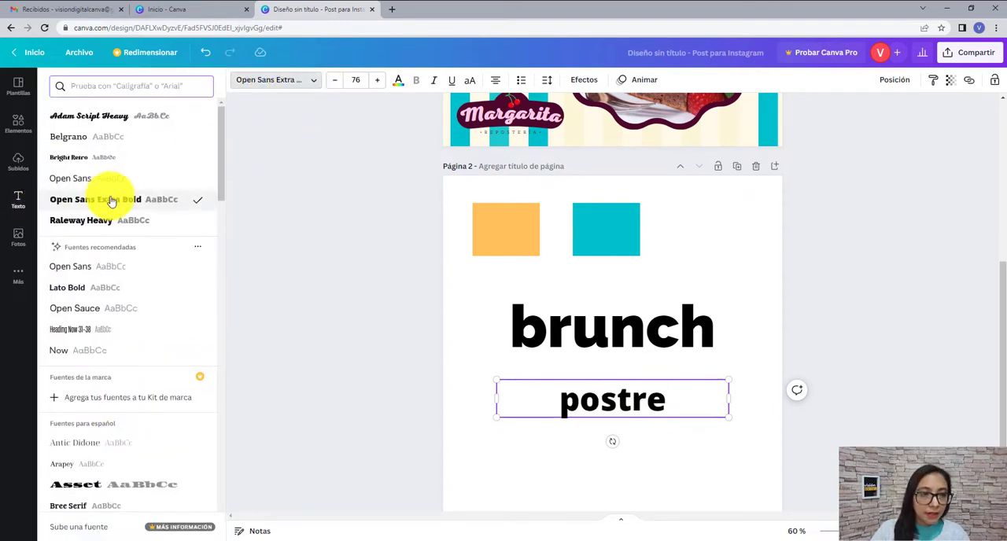
scroll(118, 236, down, 5)
scroll(122, 286, down, 3)
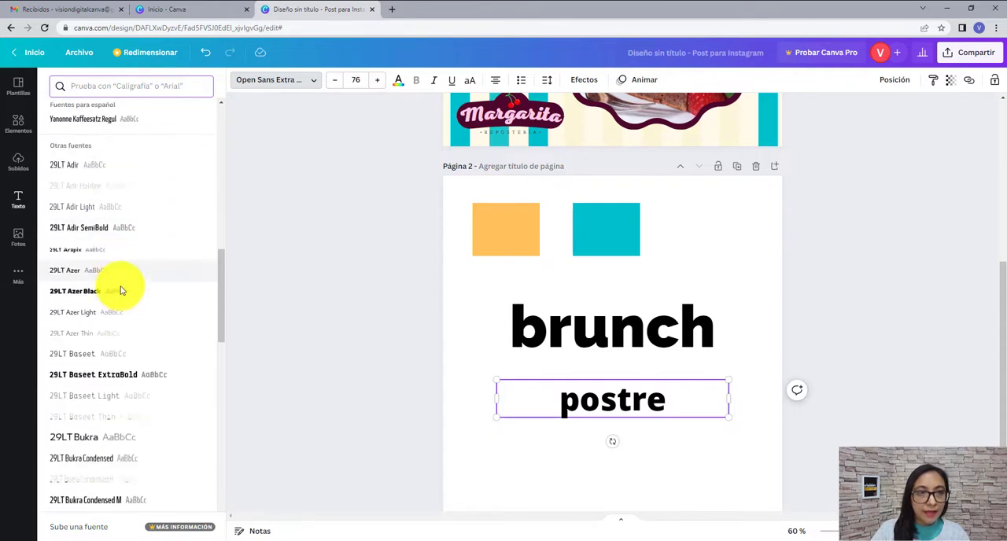
scroll(119, 288, up, 8)
scroll(119, 289, up, 1)
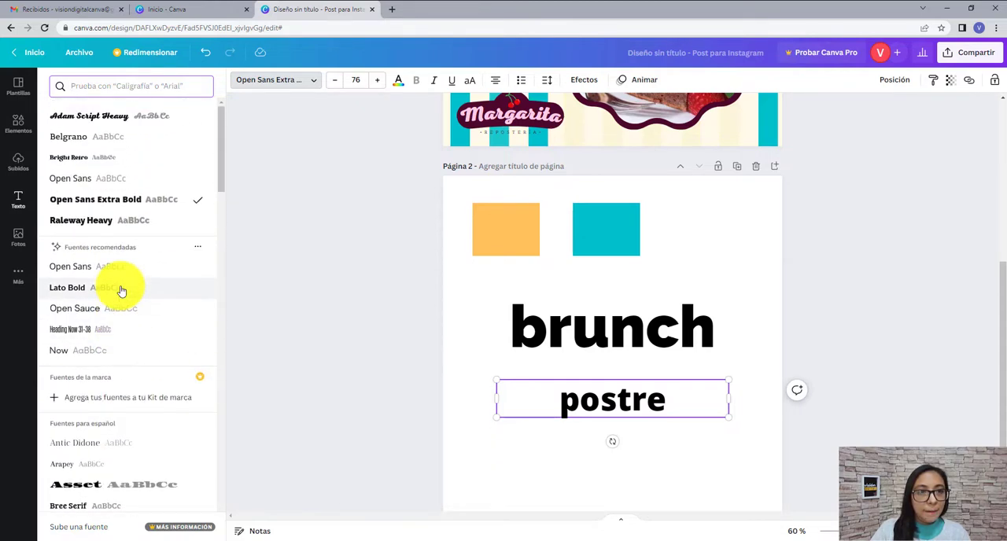
click(153, 86)
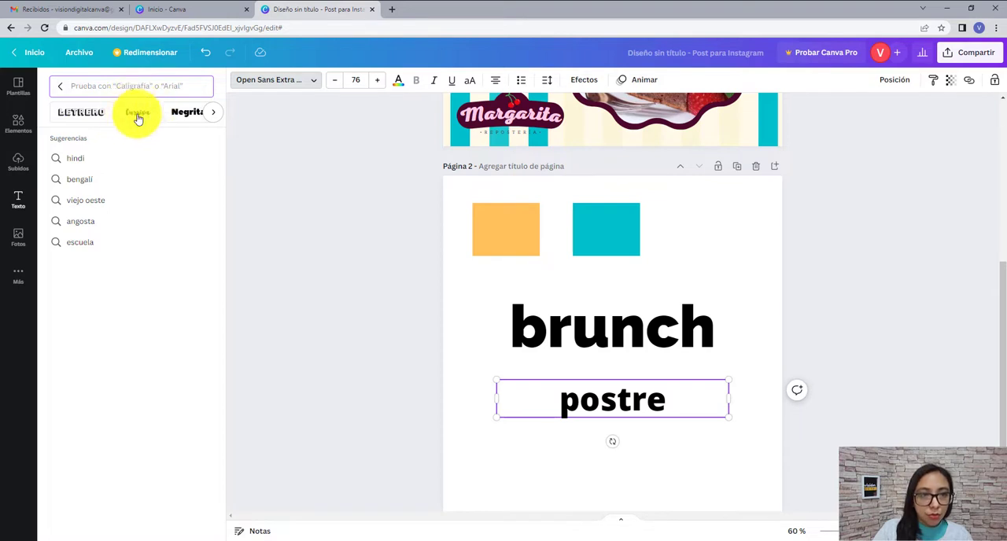
click(216, 114)
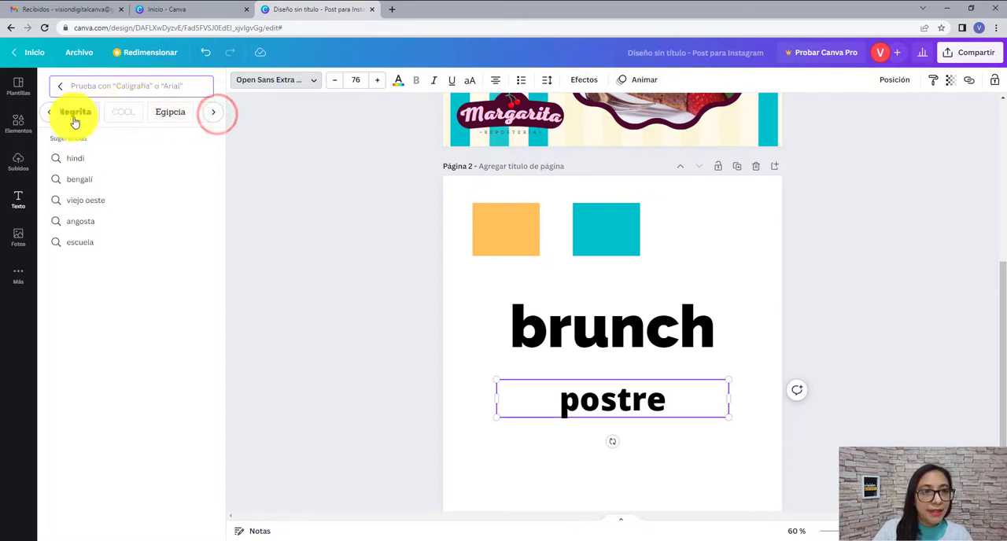
click(212, 111)
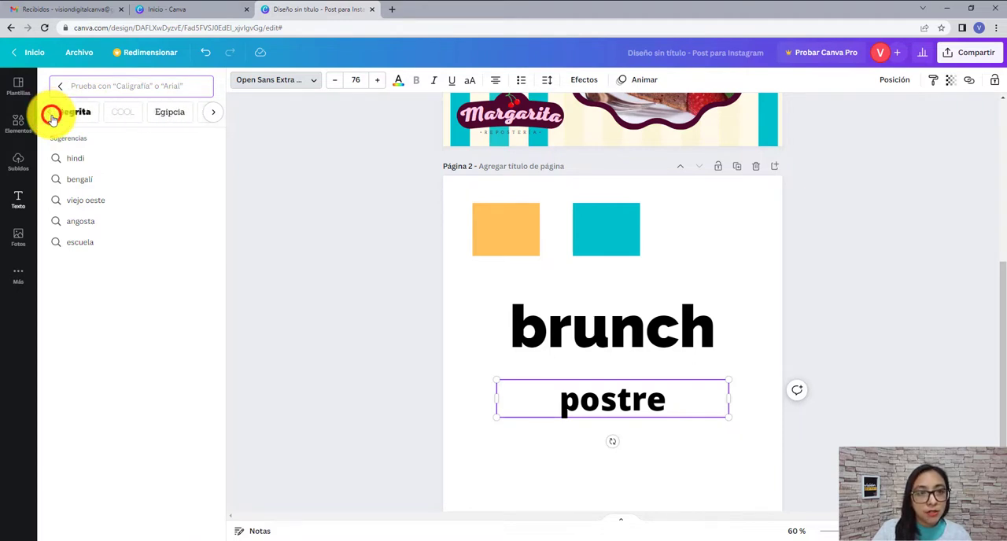
click(52, 117)
click(147, 112)
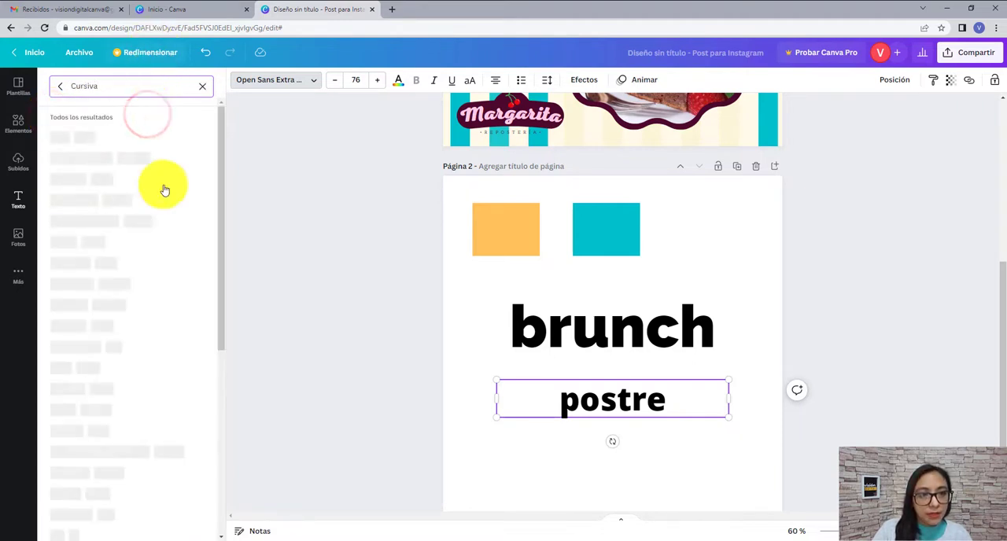
Apply the bold cursive font TT Milks Casual Script On to the "postre" text on page 2
scroll(155, 193, down, 1)
scroll(155, 193, down, 5)
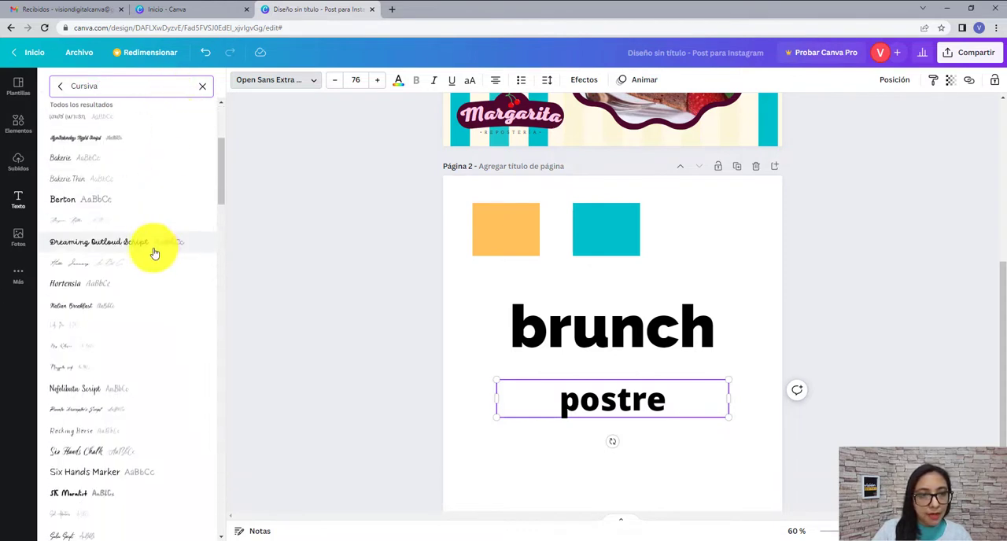
scroll(102, 244, down, 4)
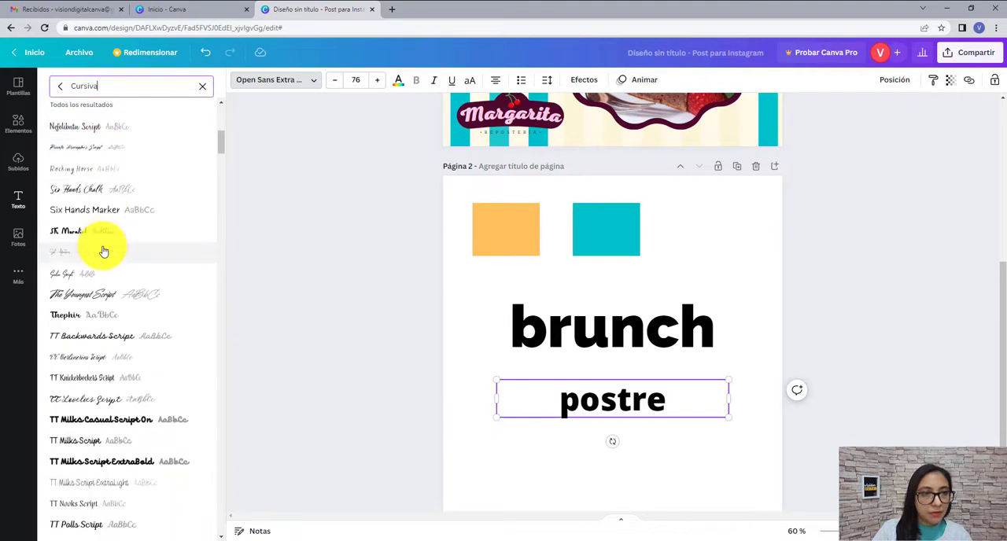
scroll(104, 251, down, 3)
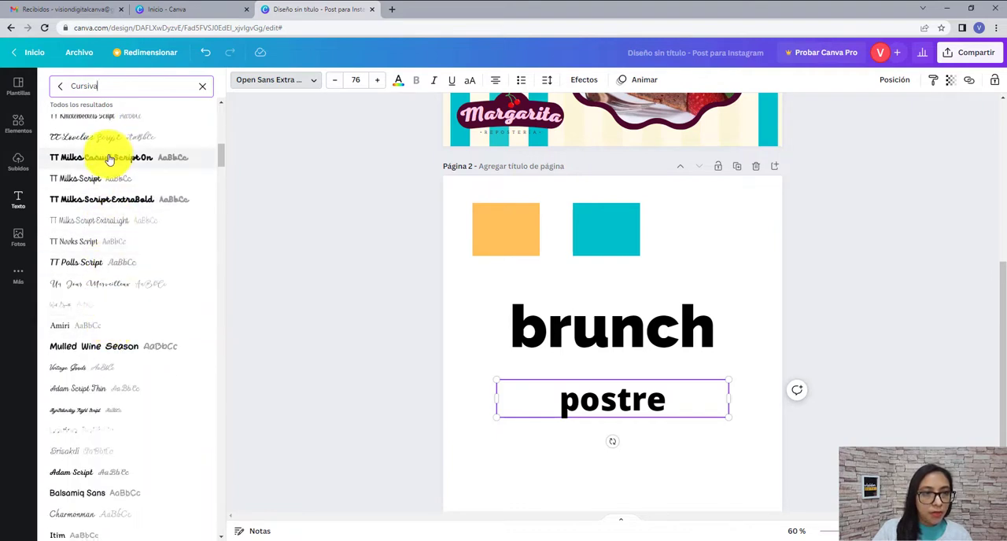
click(706, 442)
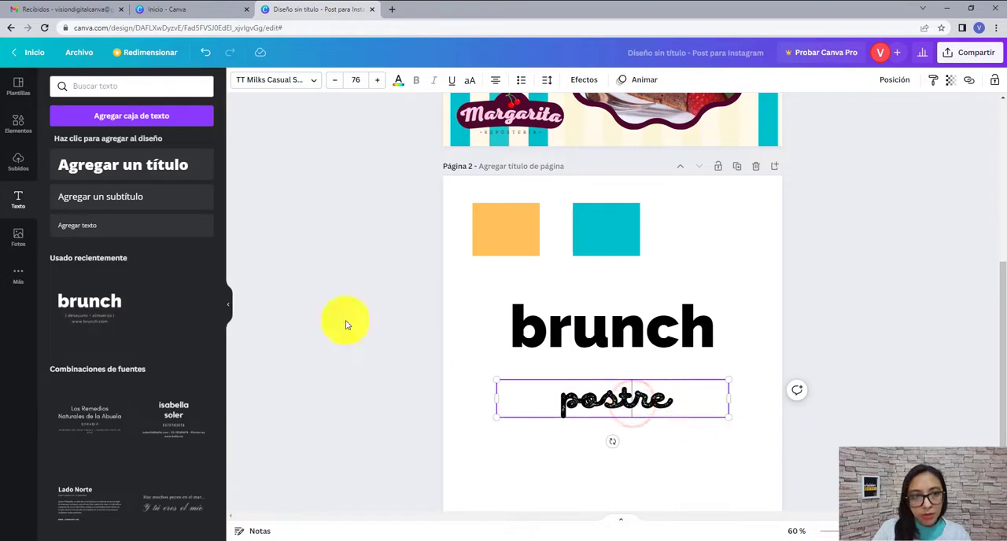
Remove the "postre" and "brunch" sample texts from page 2, leaving the two colour squares
click(319, 82)
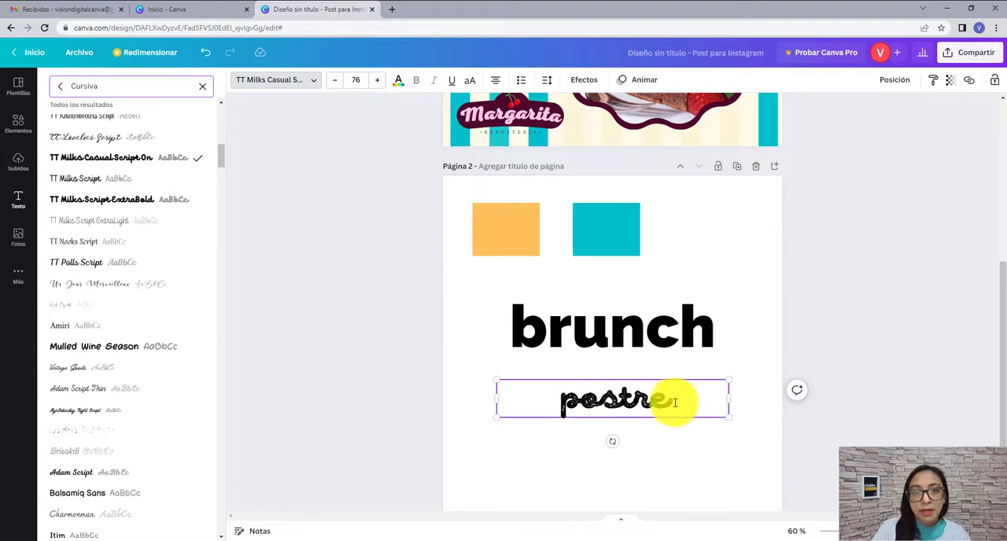
drag(680, 401, 524, 404)
key(BackSpace)
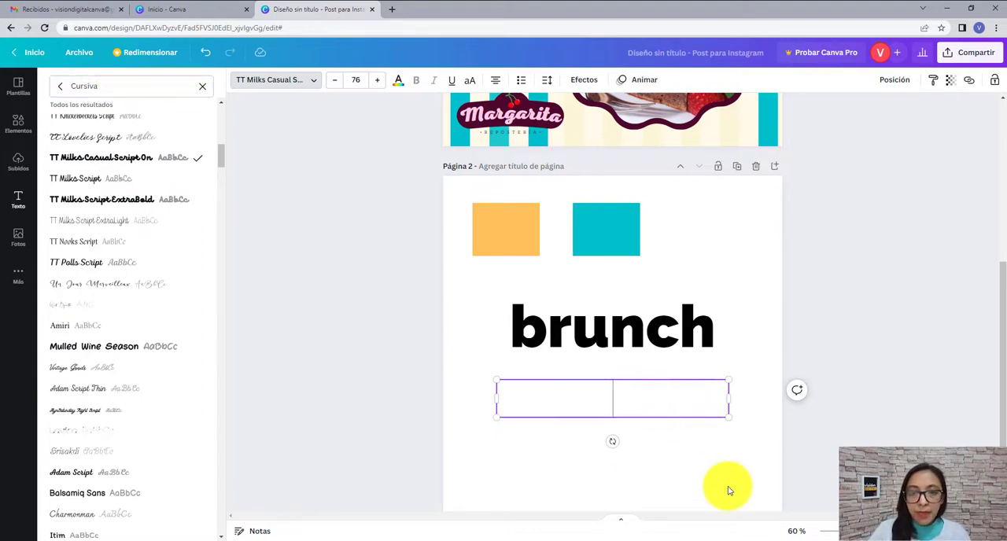
click(647, 333)
key(Delete)
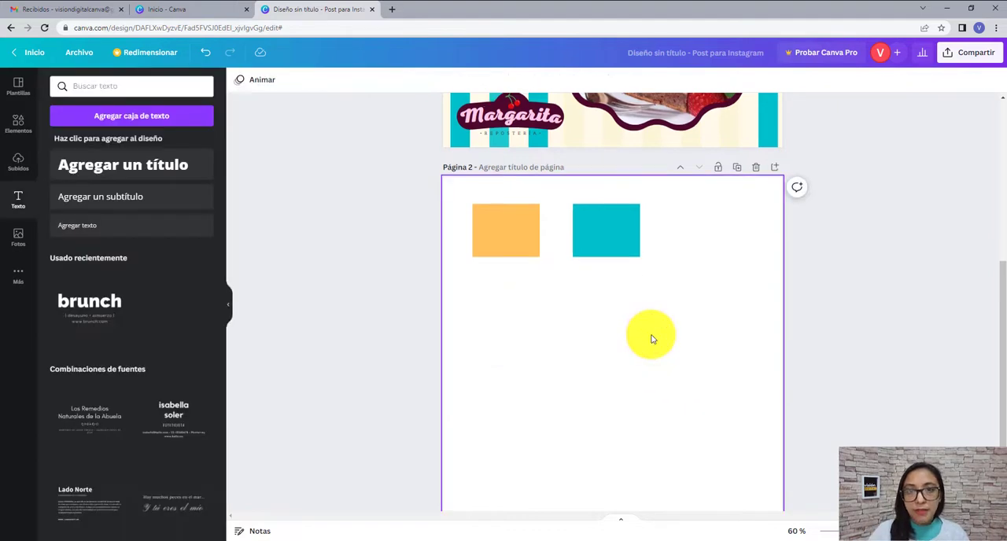
Try turquoise and black as the text colour of "NUEVOS" on page 1 and return it to dark burgundy
scroll(651, 339, up, 4)
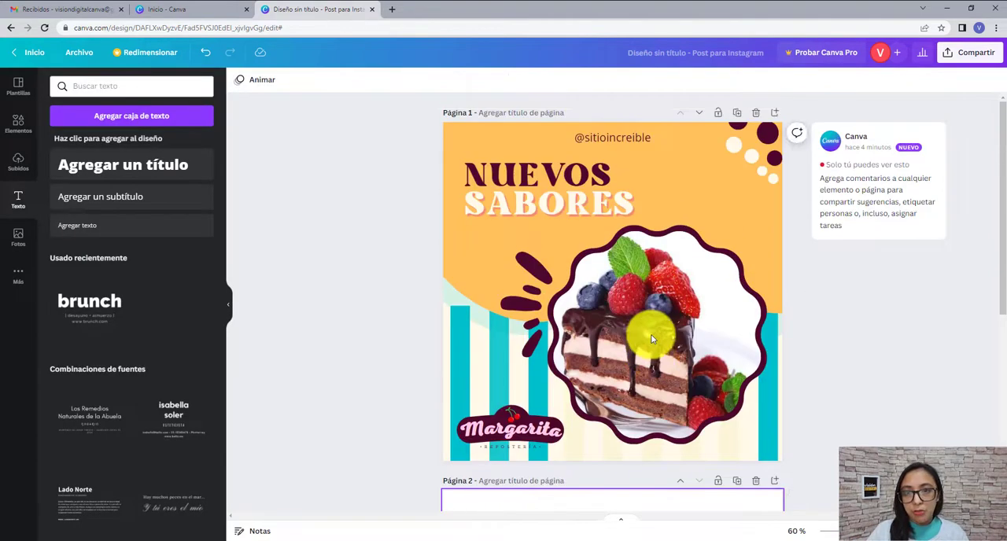
click(583, 171)
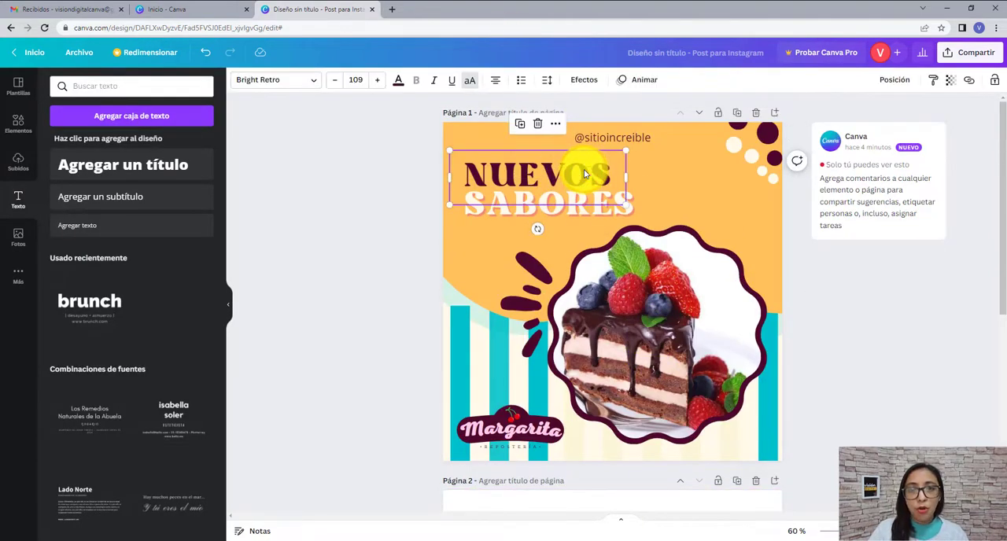
click(399, 83)
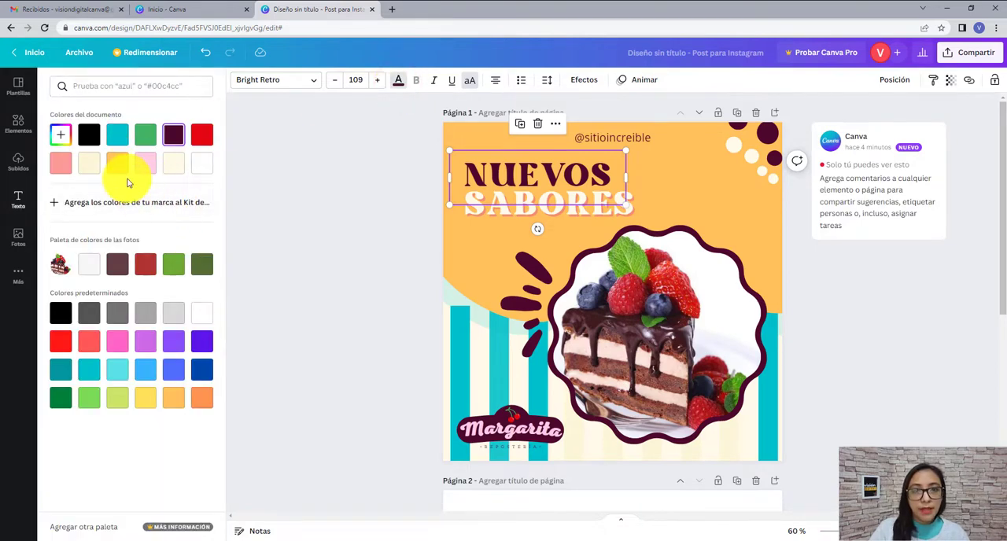
click(117, 136)
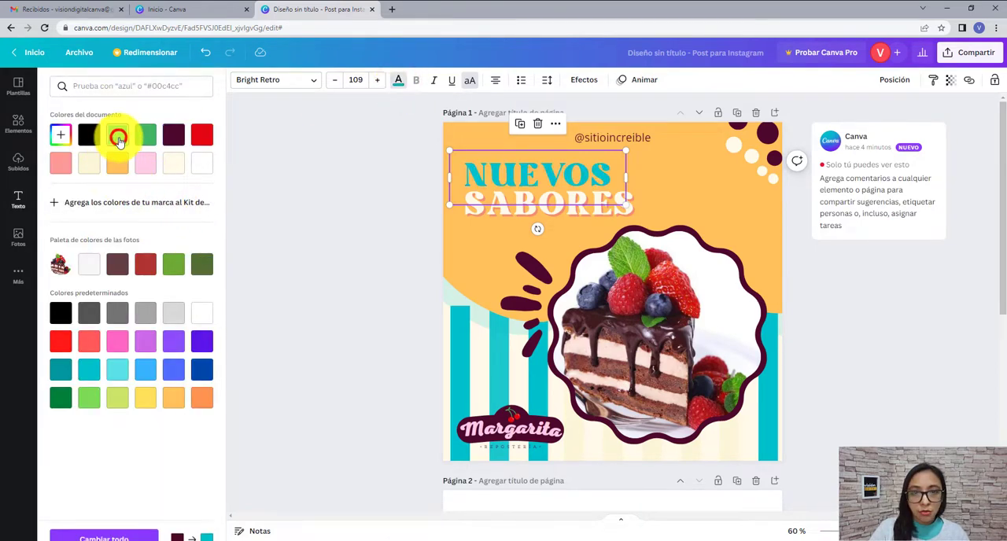
click(88, 138)
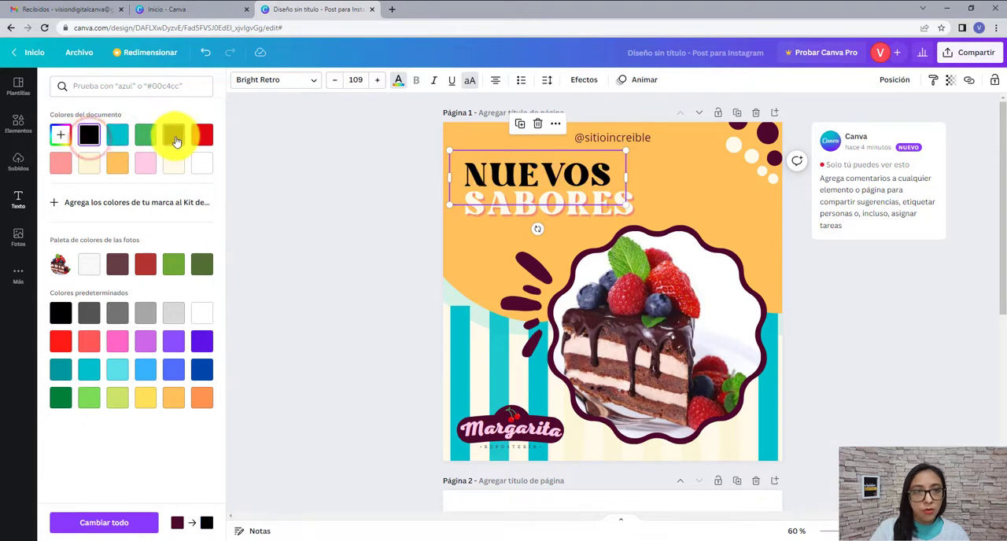
click(174, 136)
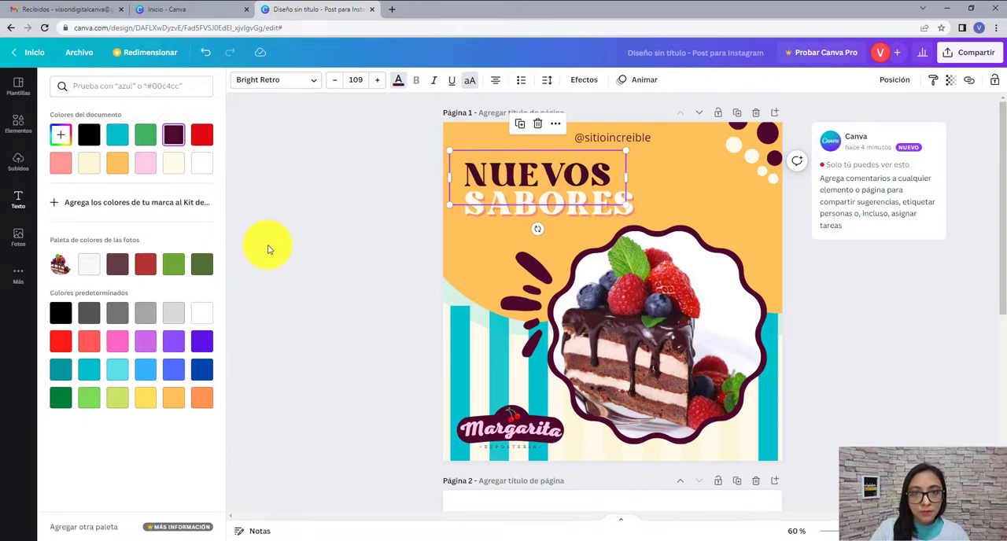
click(411, 242)
Try the Flotante, Neón, Fondo and Distorsión effects on the "SABORES" text on page 1
click(540, 207)
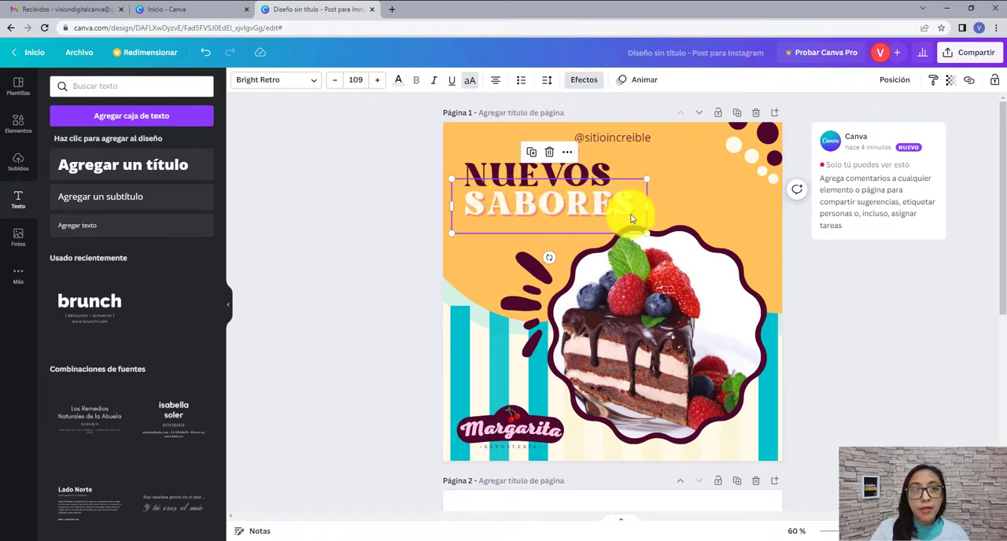
double_click(507, 206)
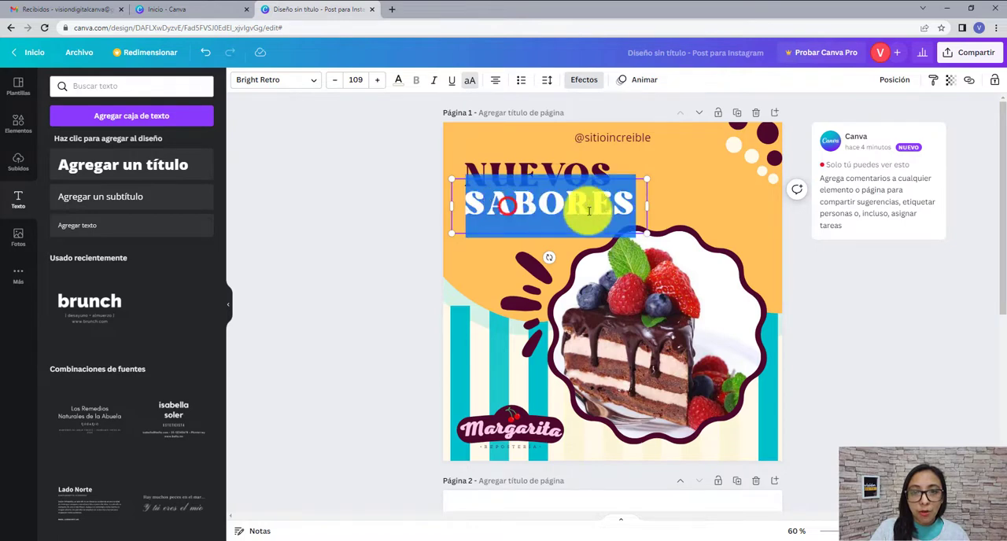
click(720, 202)
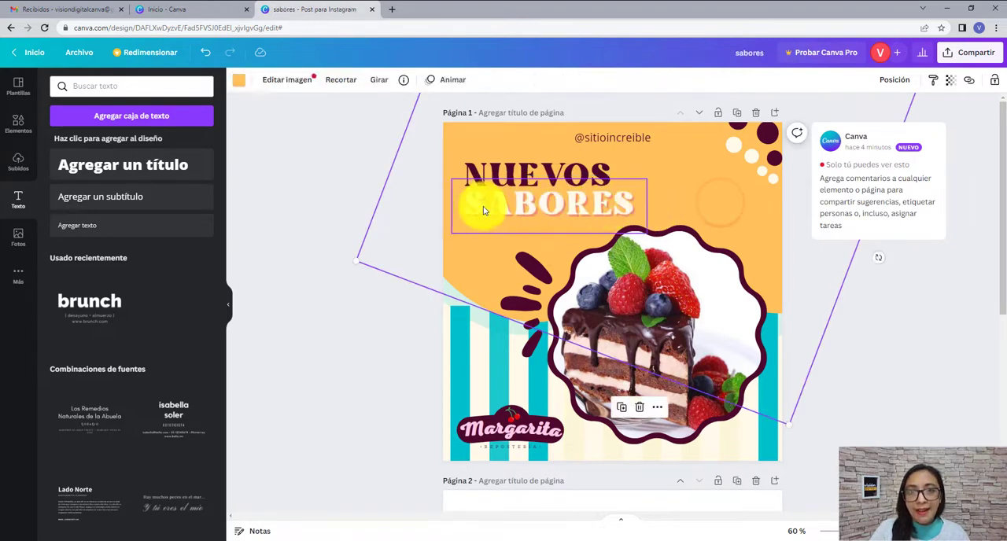
click(600, 207)
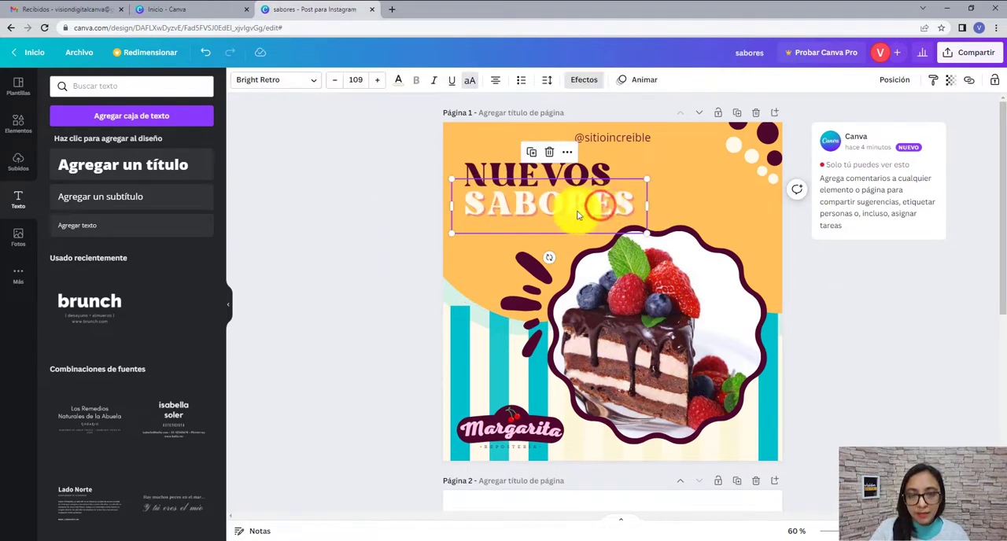
click(586, 80)
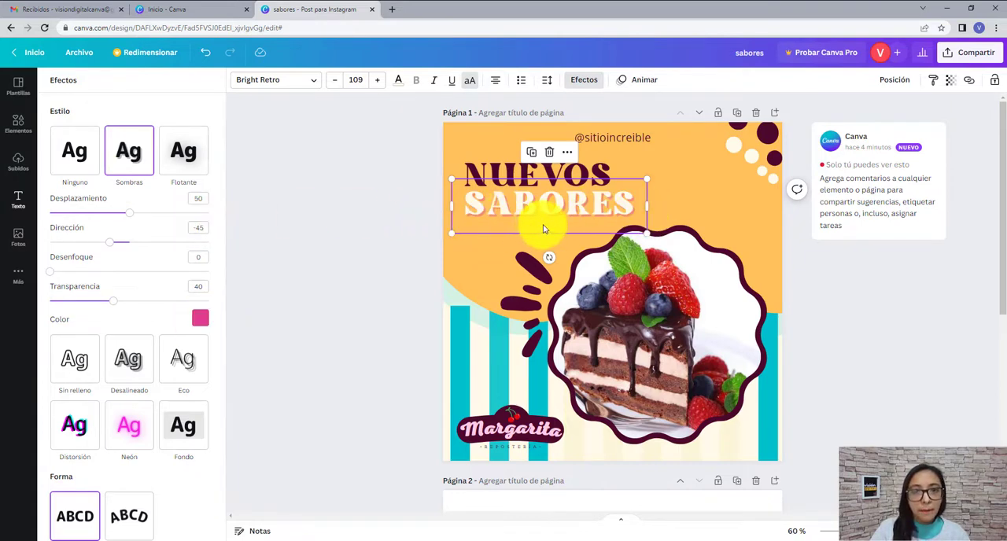
click(186, 155)
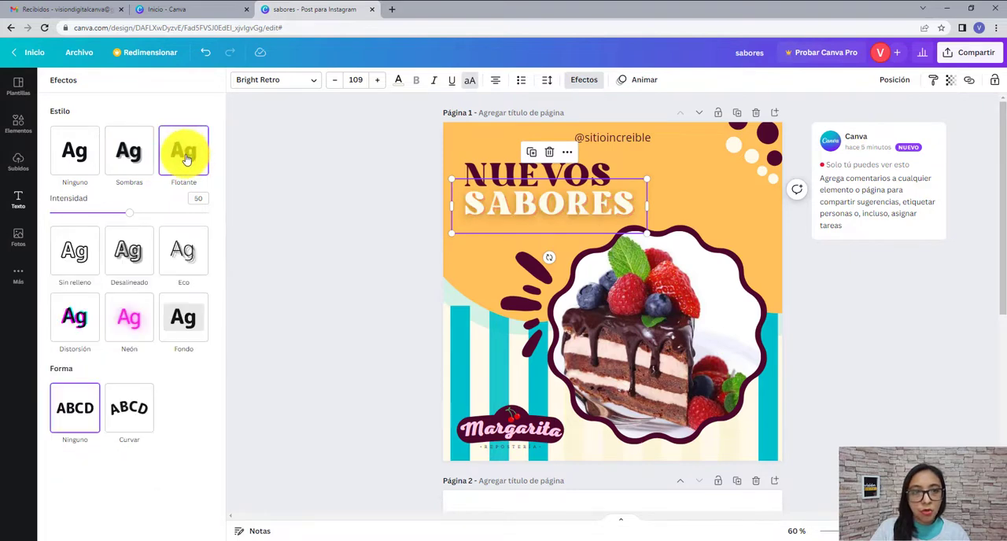
click(129, 320)
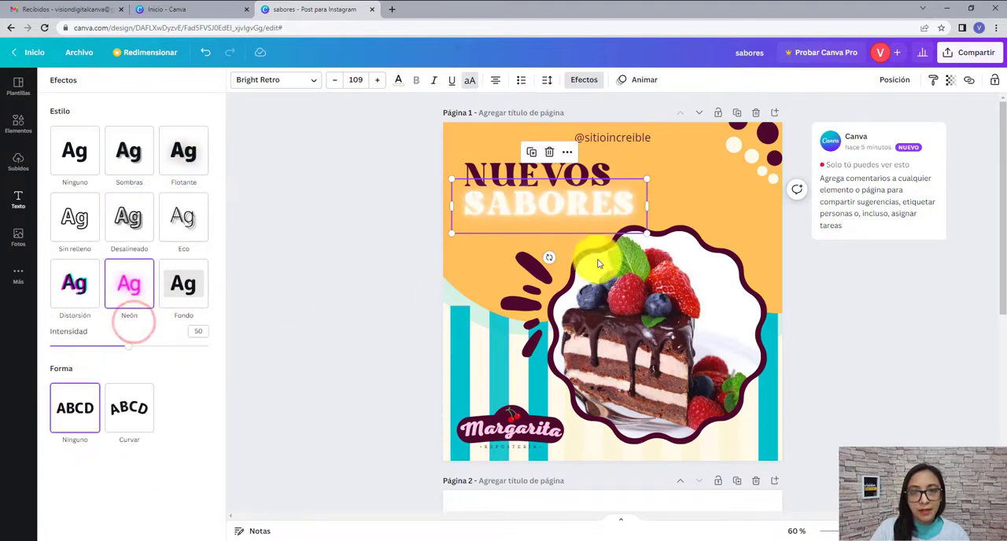
click(173, 285)
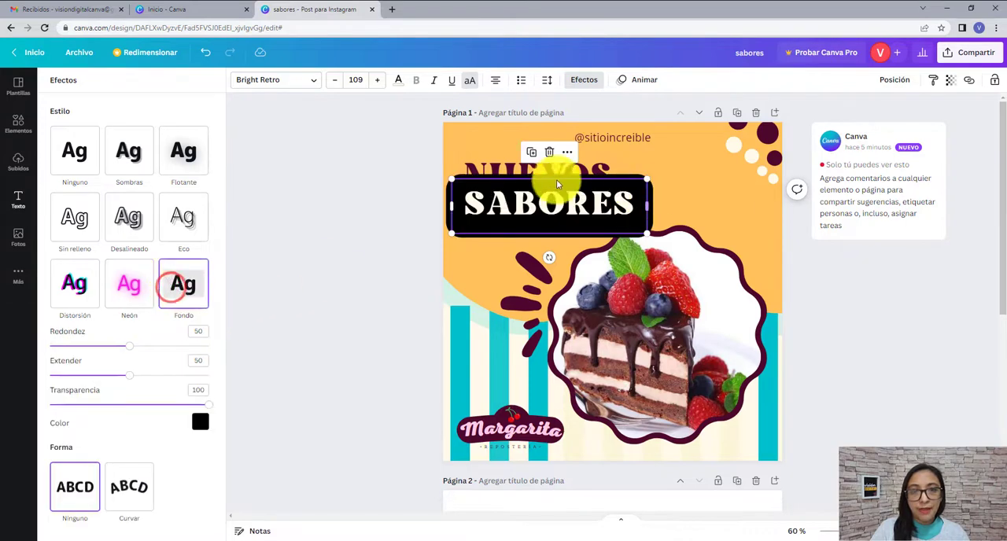
click(73, 285)
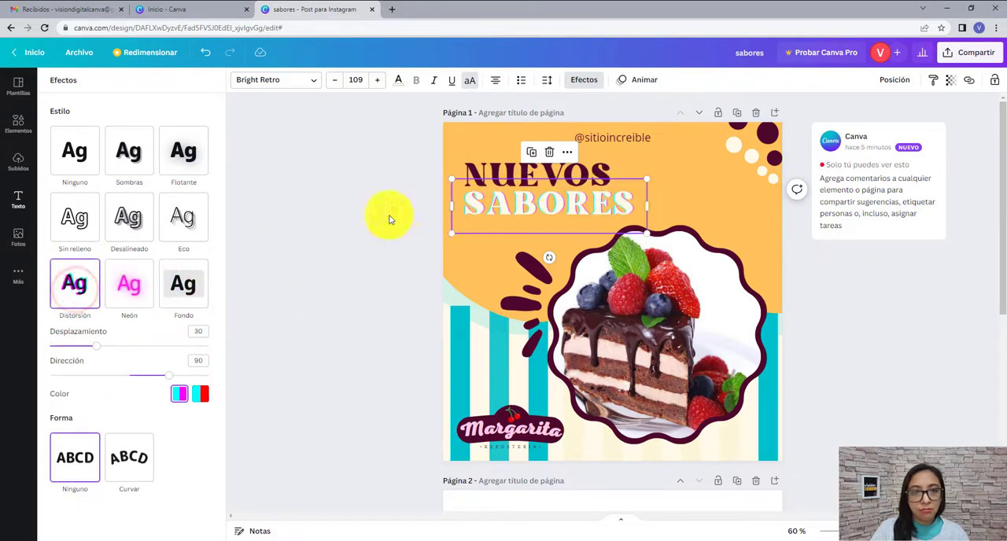
Apply the Sombras effect to the "SABORES" text with turquoise as the shadow colour
click(131, 162)
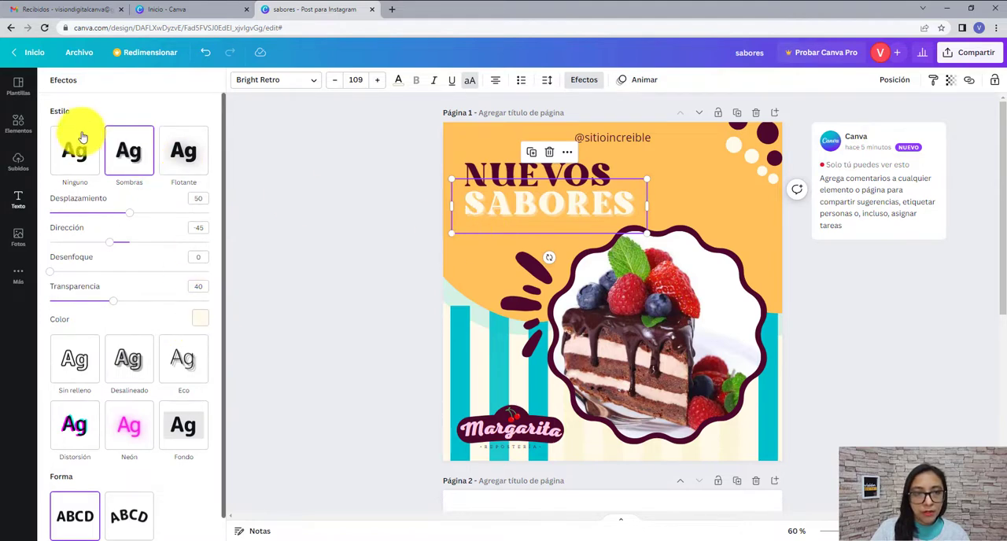
click(201, 319)
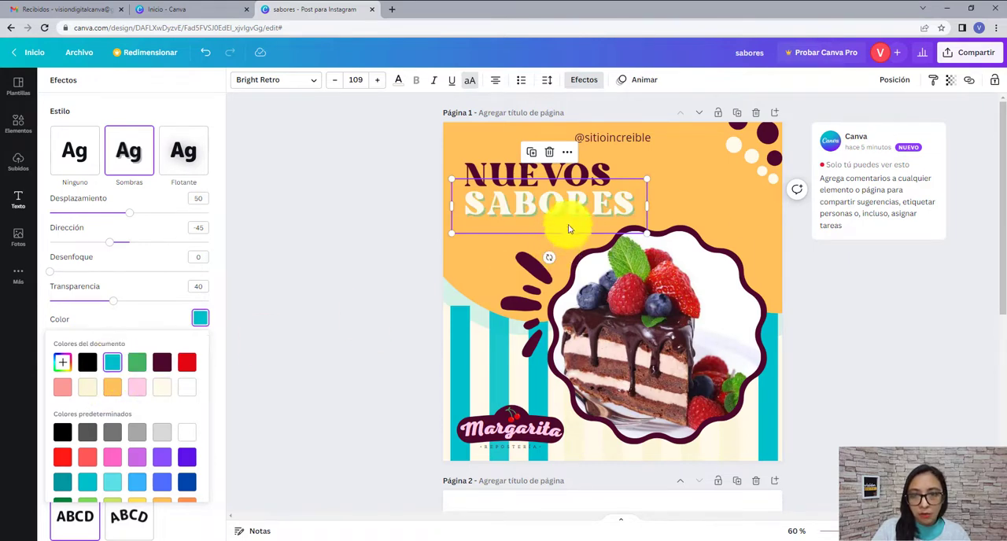
click(718, 204)
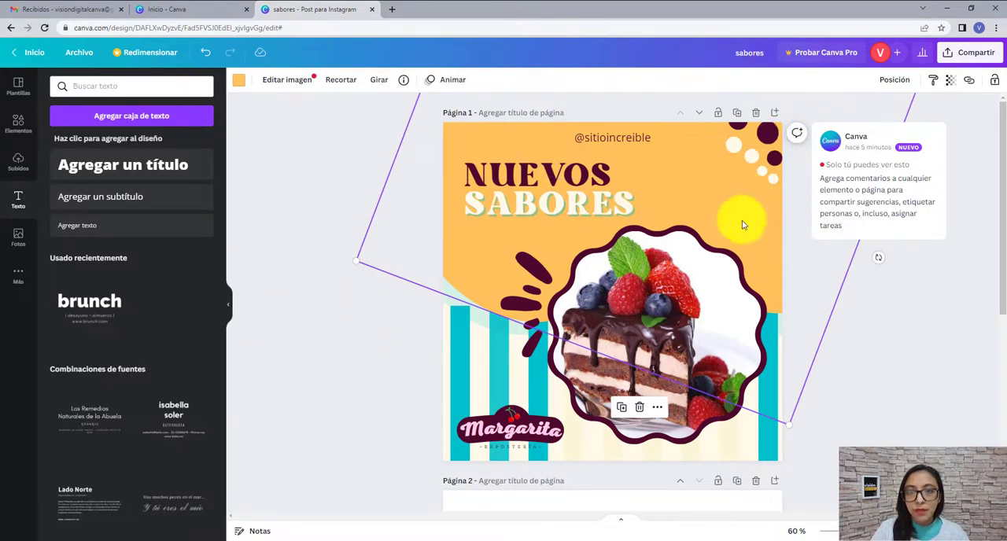
scroll(741, 220, down, 1)
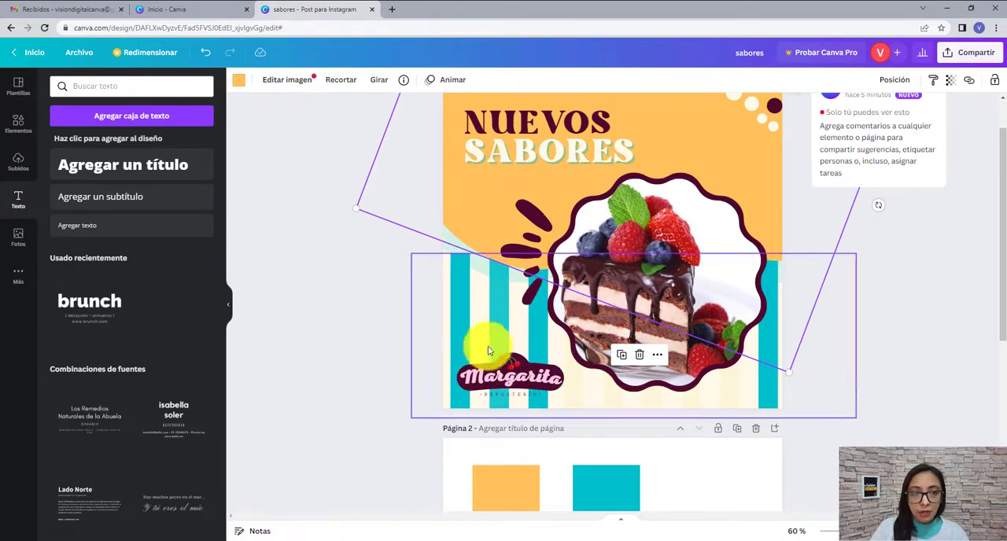
click(19, 166)
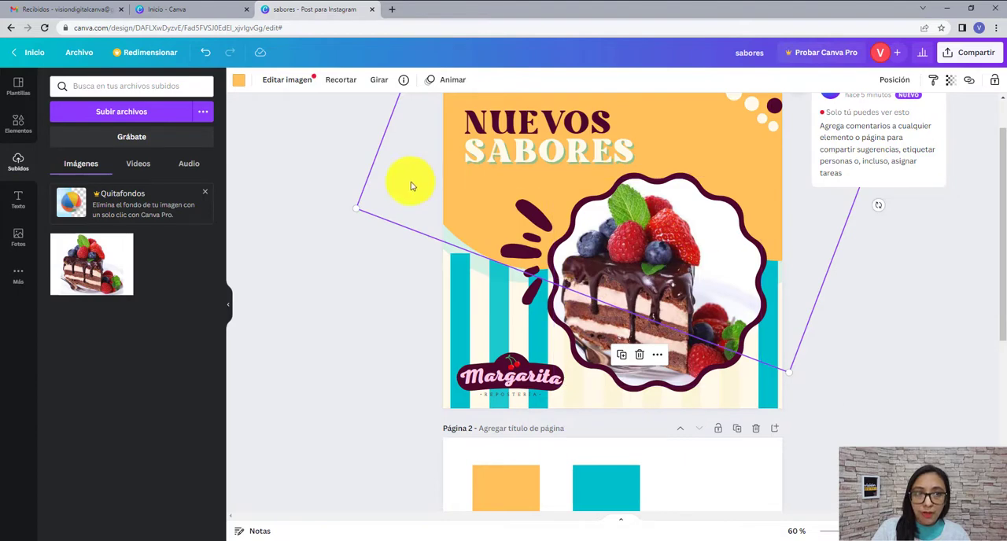
scroll(648, 298, up, 1)
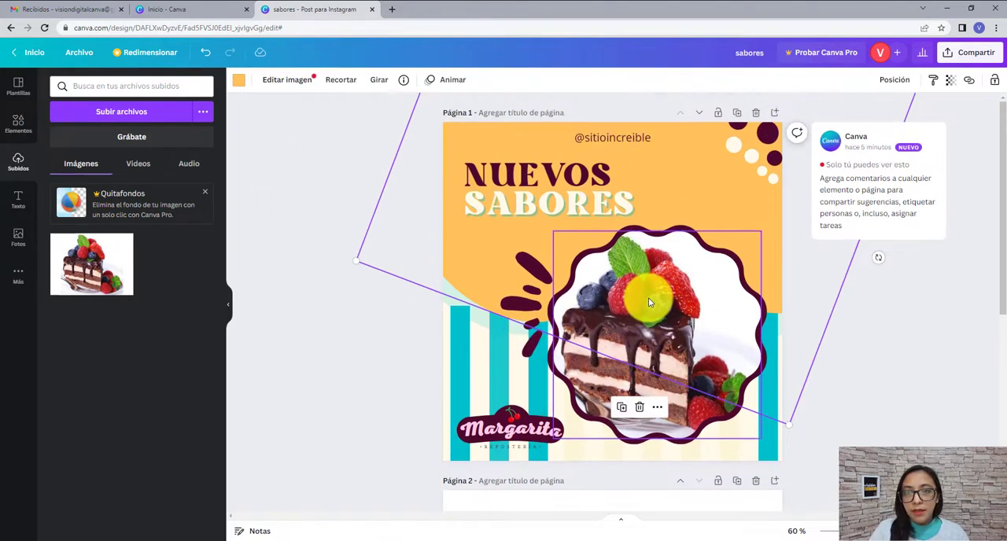
double_click(639, 144)
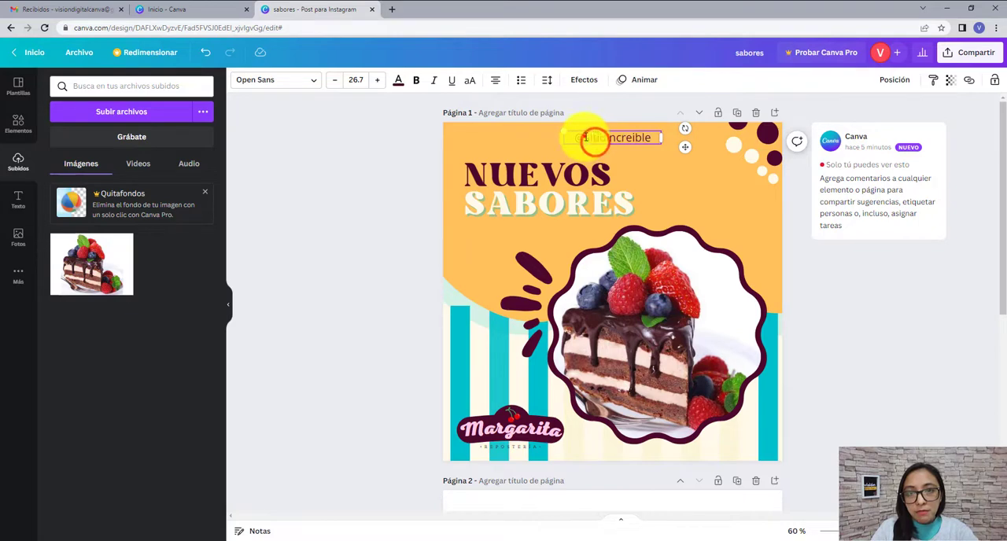
drag(586, 137, 658, 138)
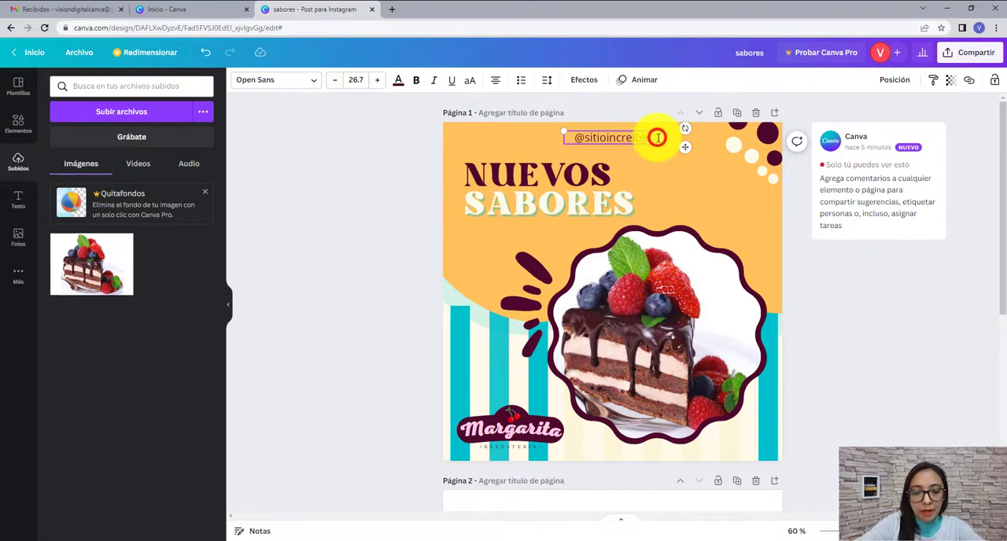
text(pasteleriasanita)
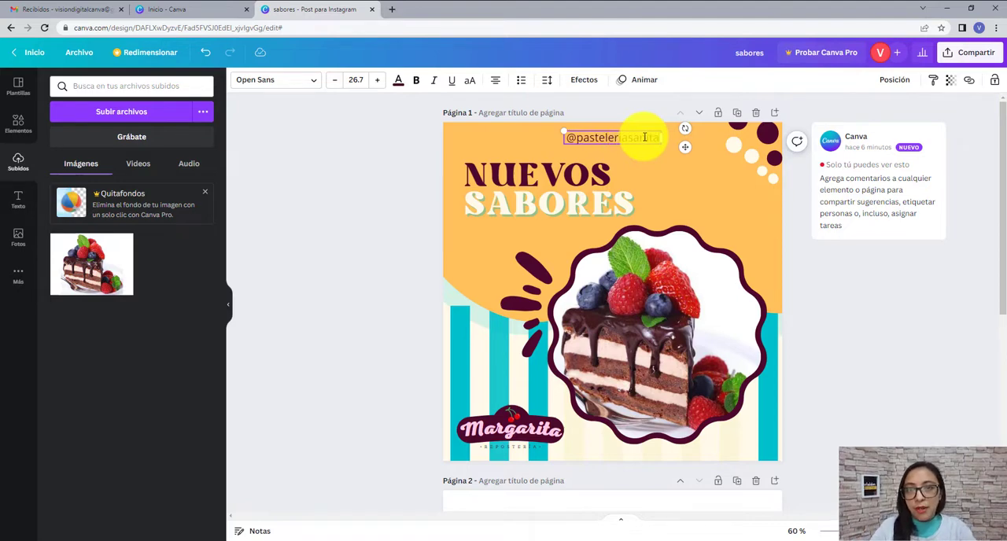
click(651, 177)
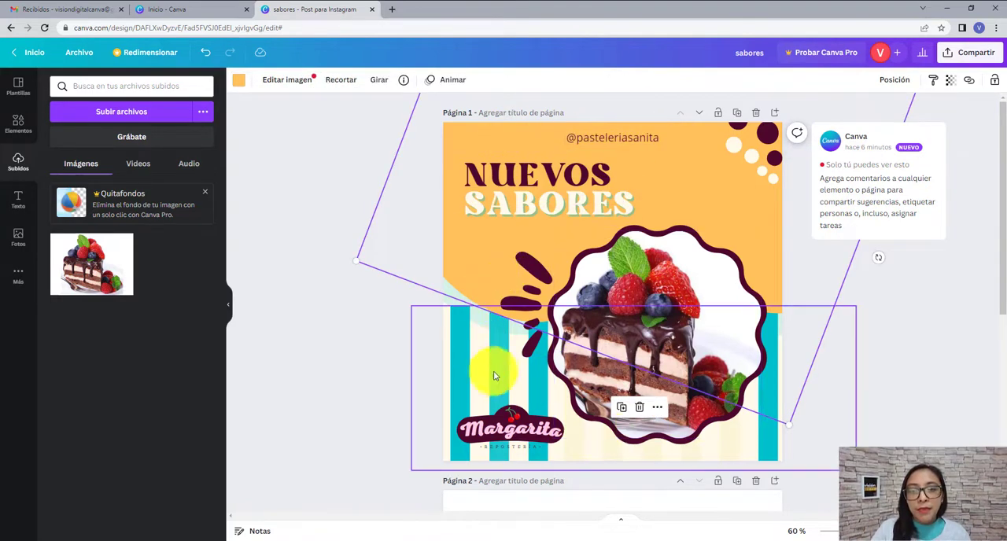
scroll(559, 404, down, 1)
scroll(566, 409, down, 1)
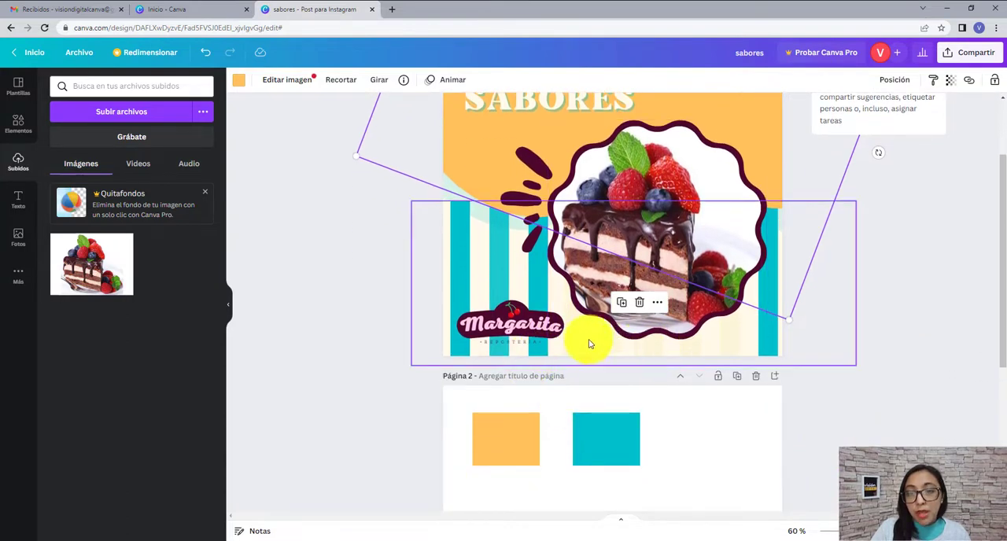
scroll(629, 150, up, 2)
click(621, 137)
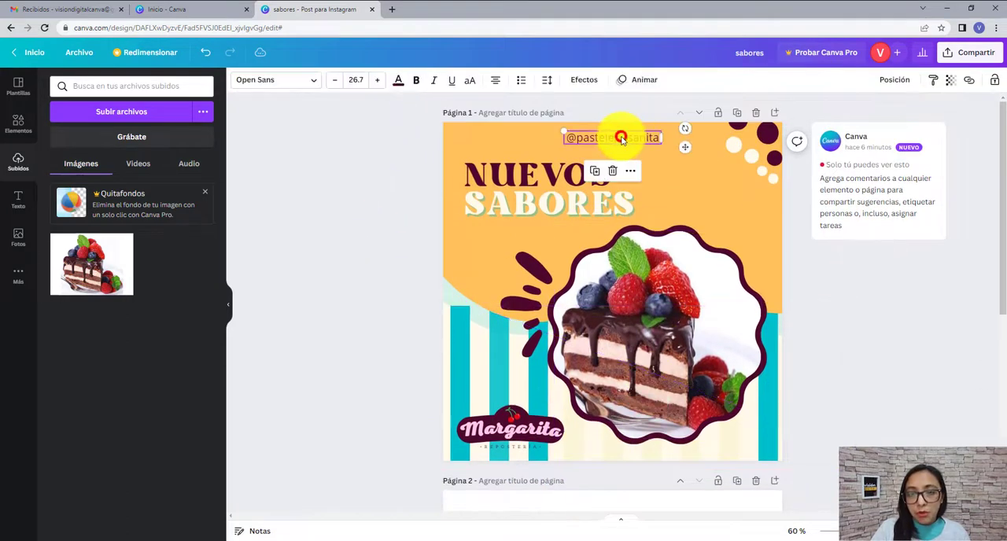
scroll(625, 222, down, 3)
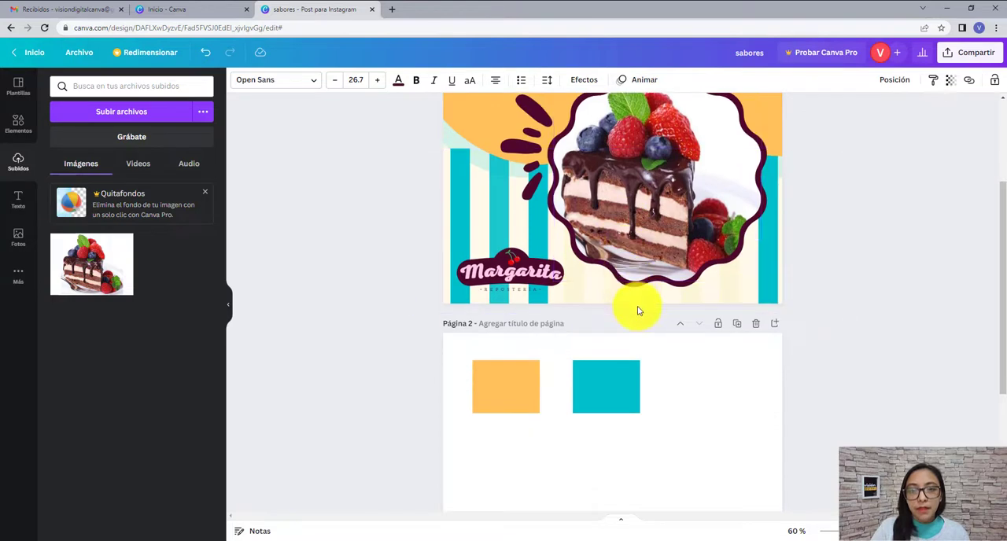
scroll(630, 260, up, 3)
scroll(551, 369, down, 1)
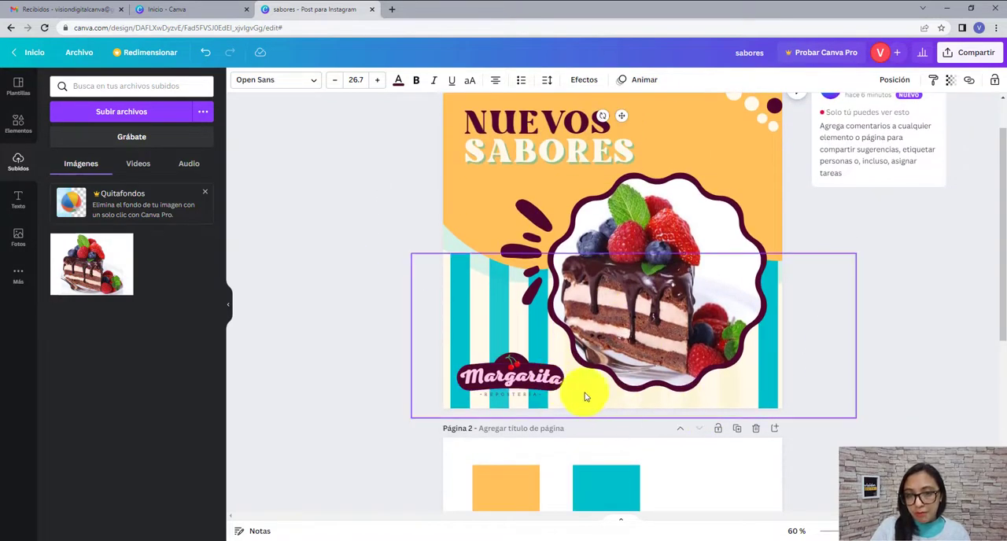
scroll(685, 228, up, 1)
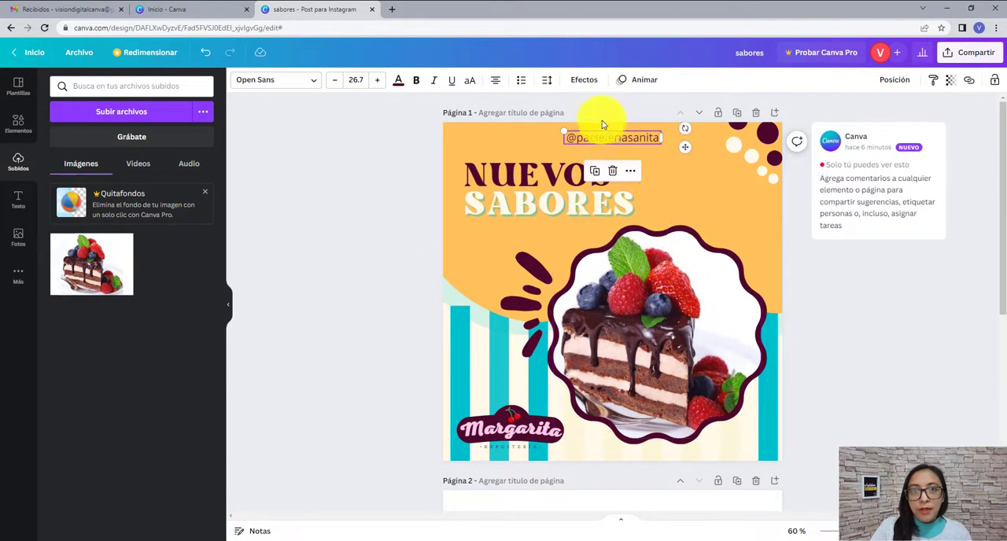
Search the elements for "logo whatsapp" and add the green WhatsApp logo with white outline to page 1
click(23, 136)
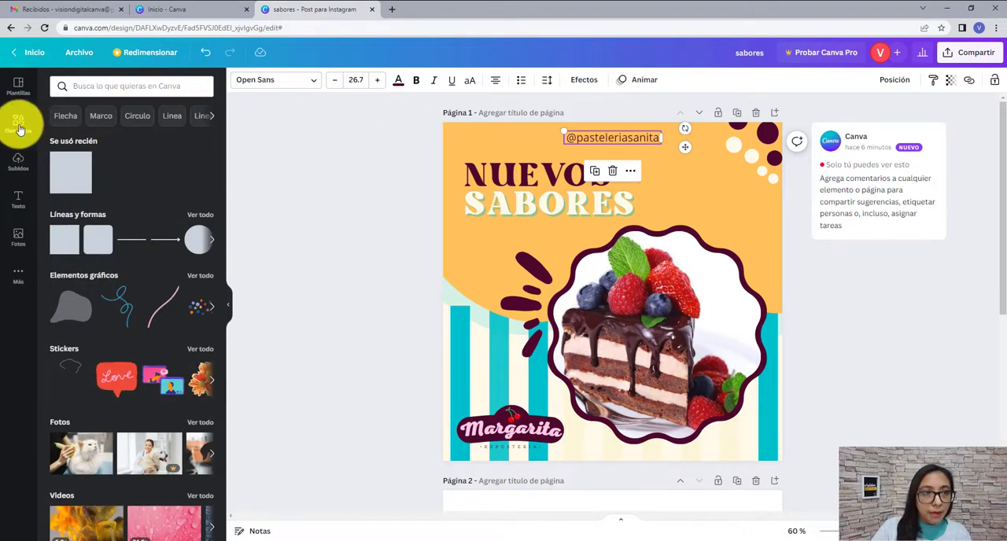
click(119, 87)
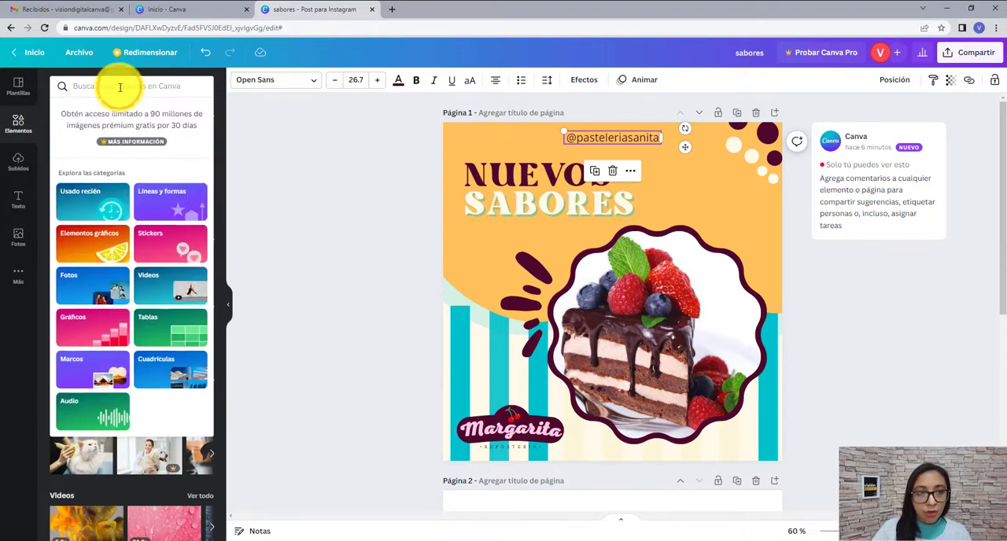
text(logo whatsa)
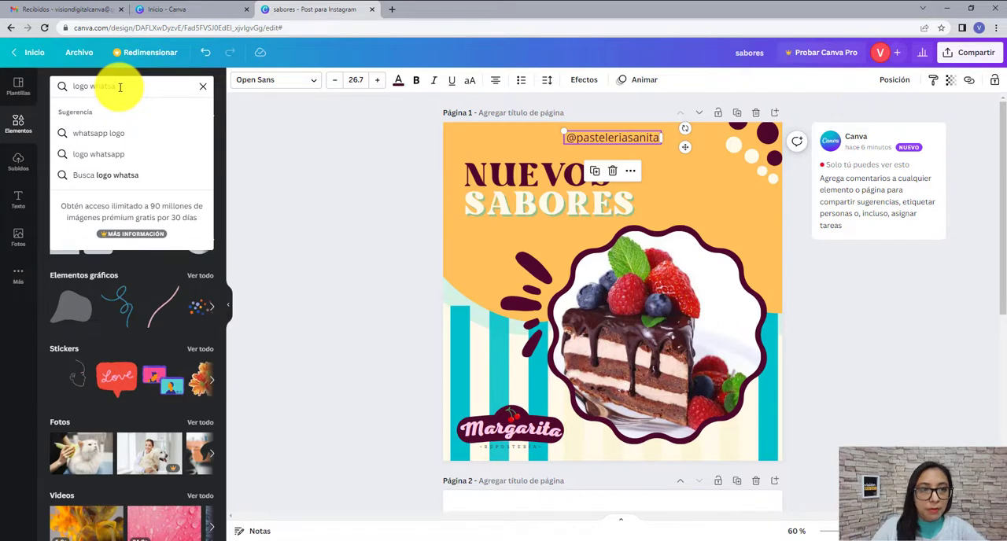
click(94, 155)
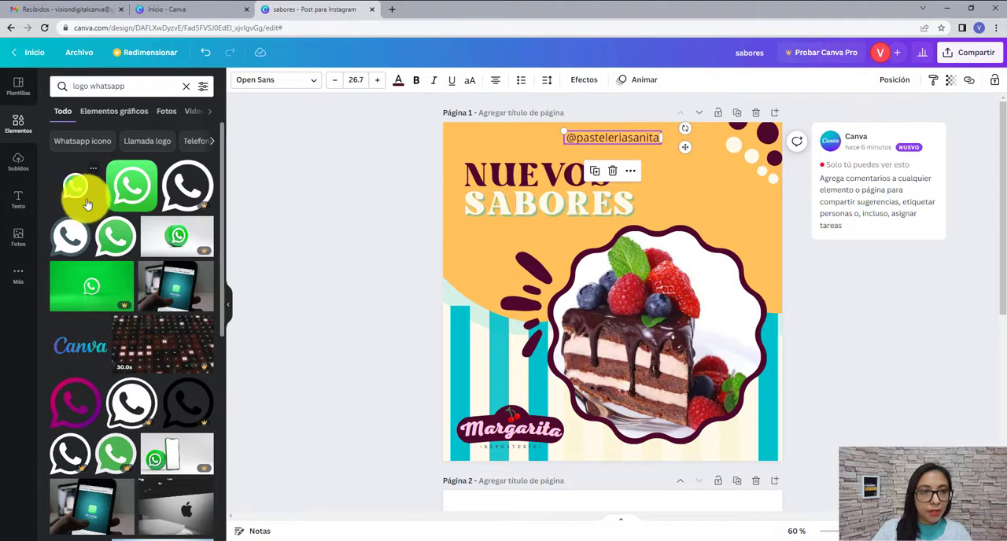
scroll(92, 337, down, 5)
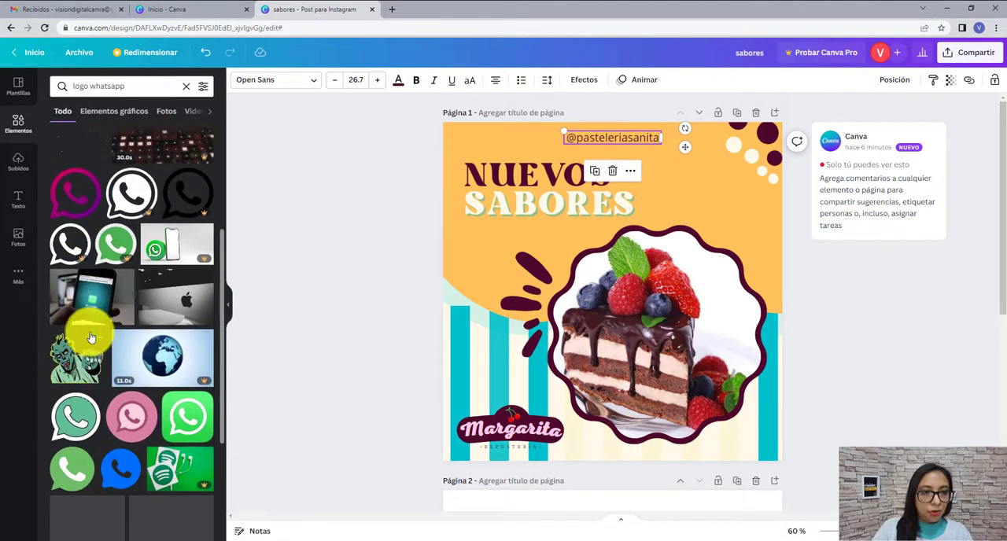
scroll(92, 337, down, 3)
scroll(92, 336, up, 10)
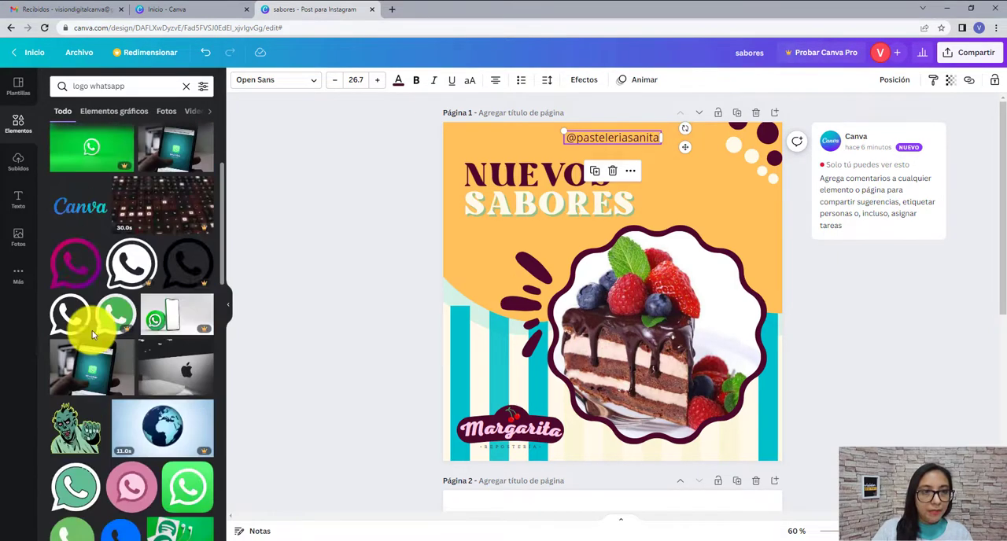
click(75, 186)
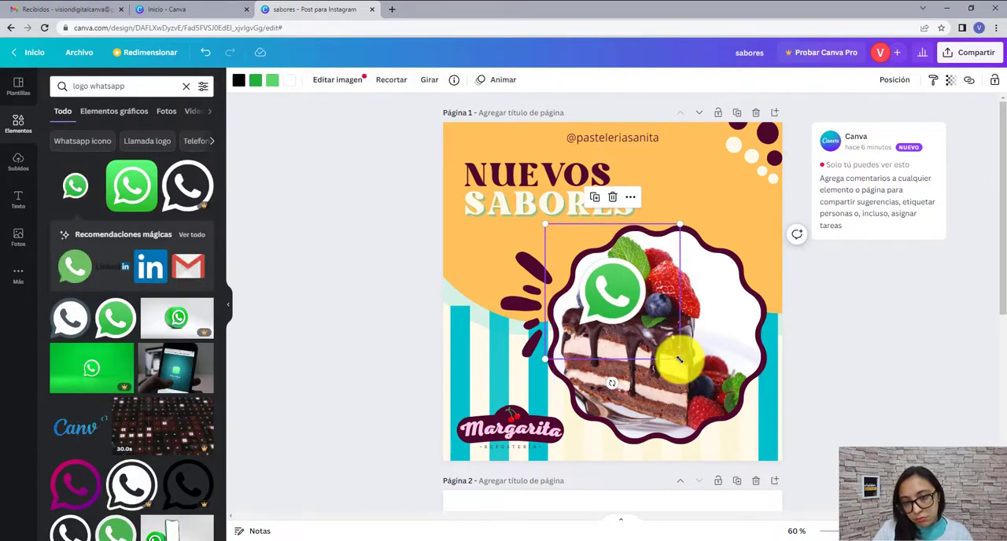
drag(680, 360, 555, 139)
double_click(608, 140)
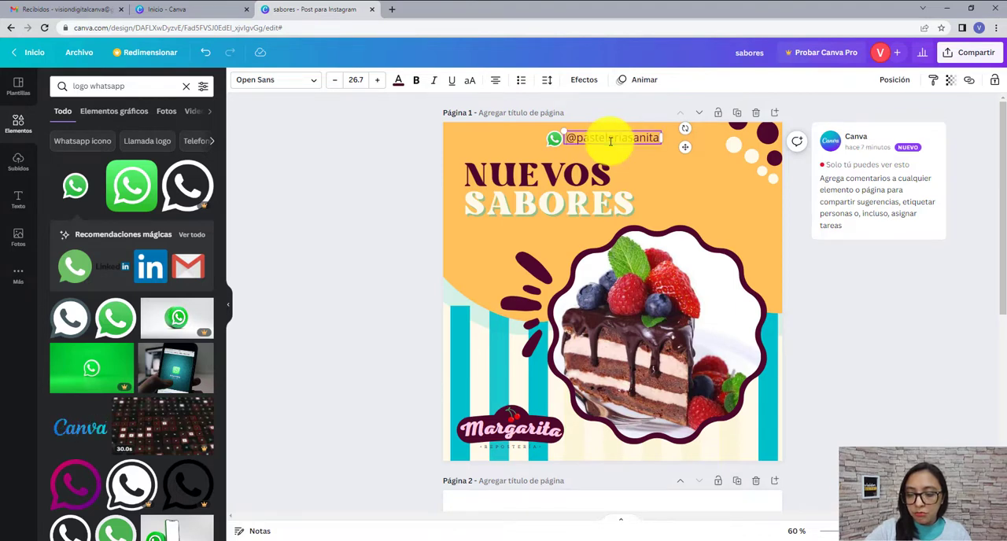
click(649, 138)
drag(650, 130, 659, 135)
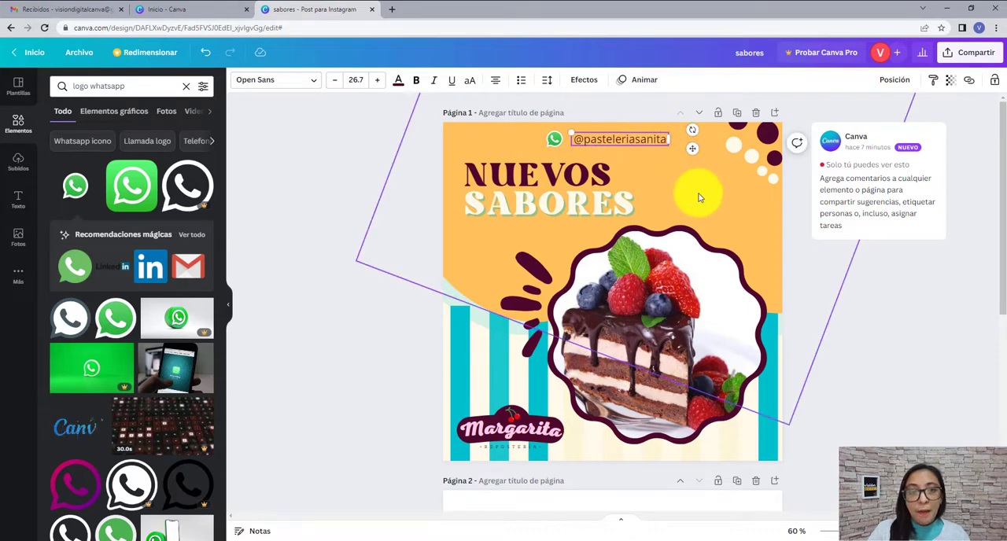
Browse the bakery templates and duplicate page 1
click(18, 86)
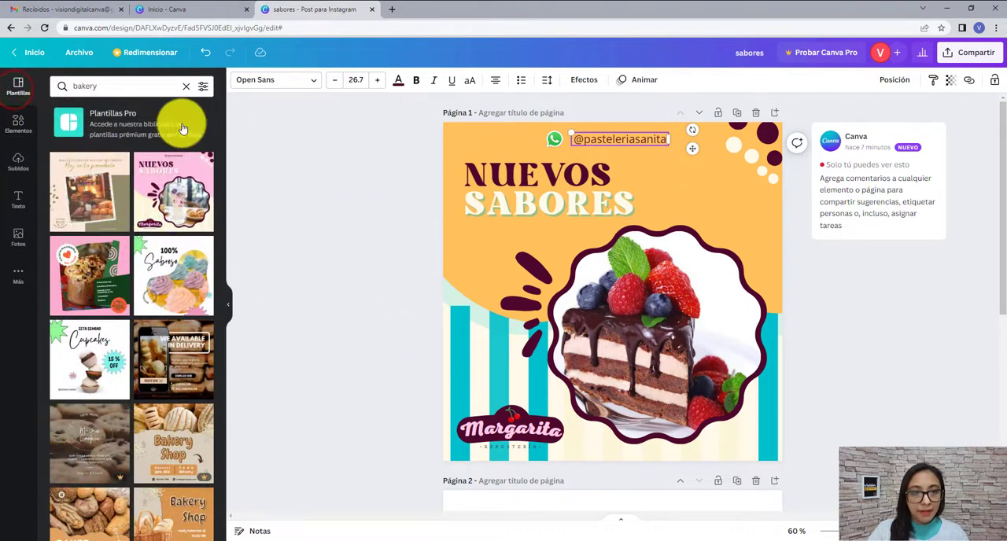
scroll(672, 471, down, 3)
scroll(682, 408, up, 3)
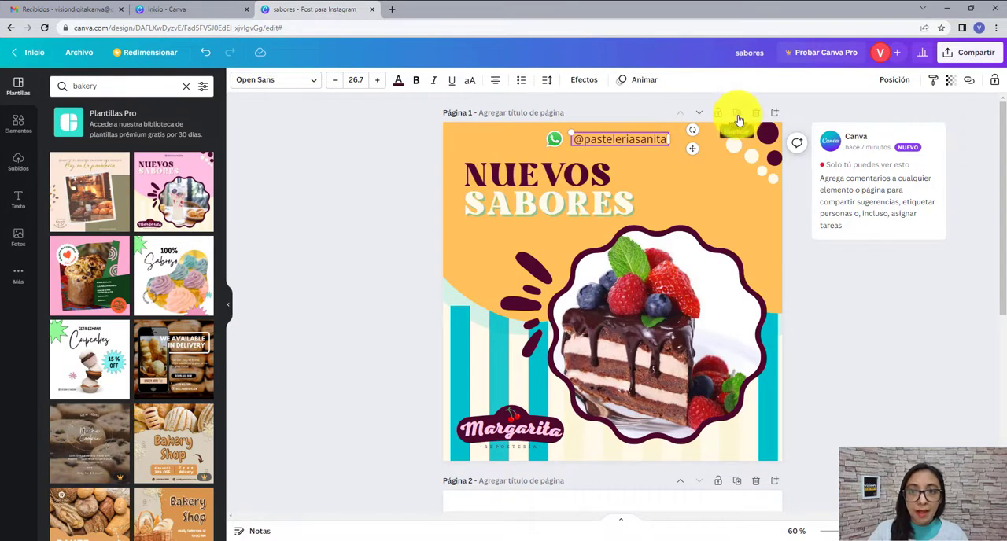
click(737, 115)
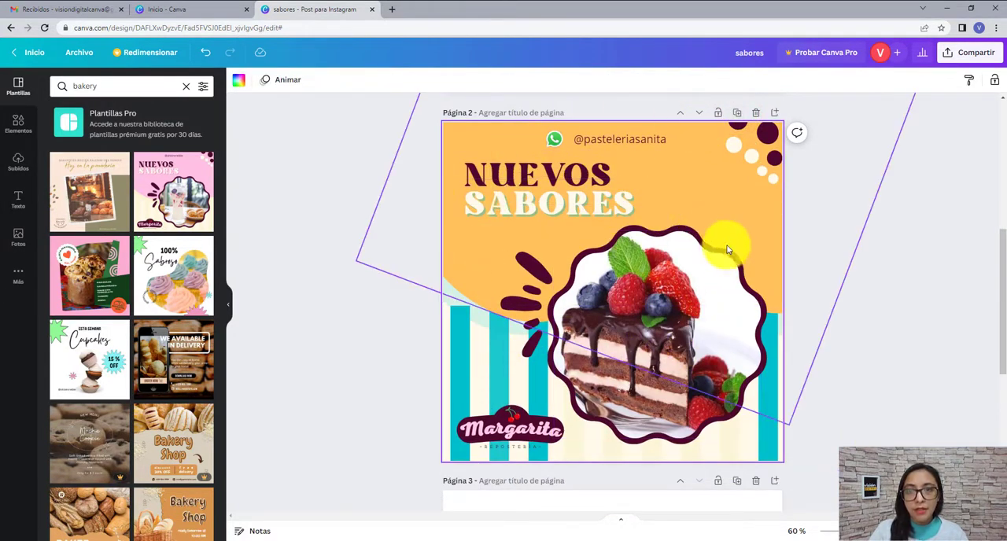
Add a blank page after page 1 and apply the "100% Sabroso" cupcake template to it
scroll(715, 236, up, 2)
scroll(751, 383, up, 4)
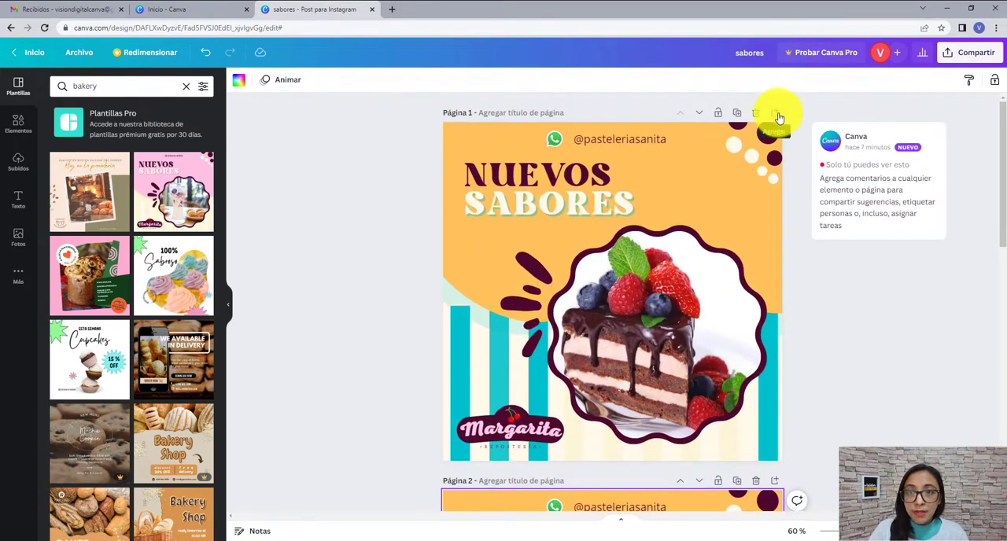
click(775, 115)
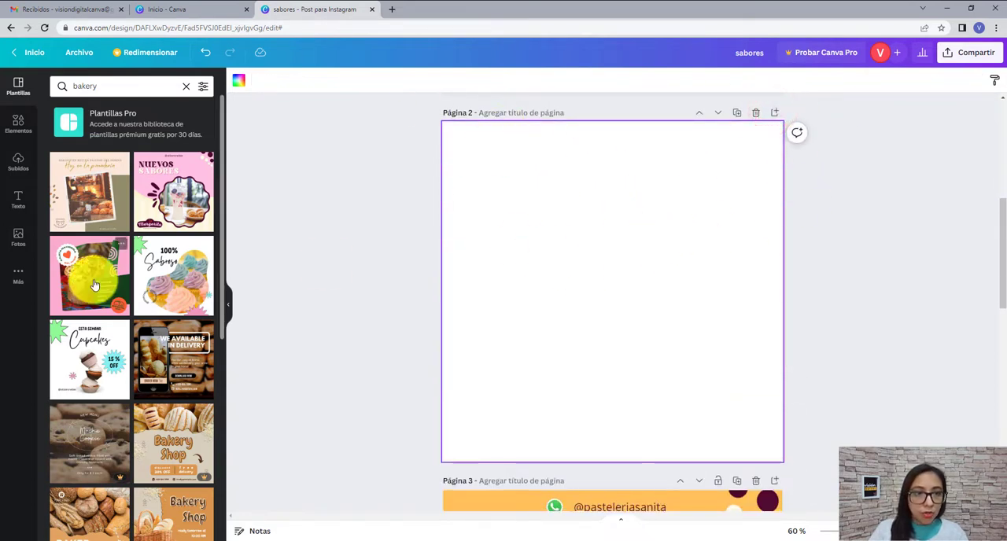
click(176, 279)
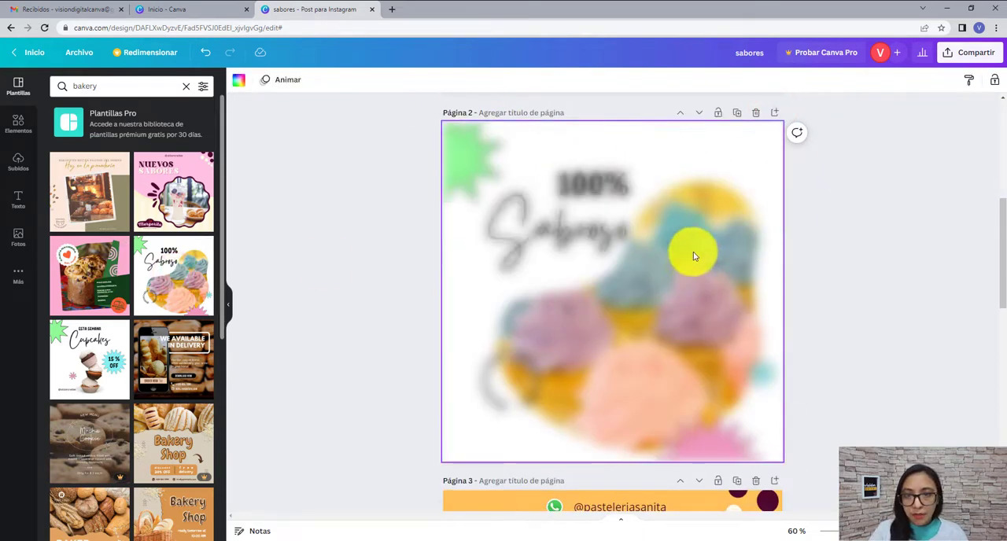
scroll(721, 229, up, 5)
scroll(724, 231, down, 4)
scroll(723, 231, down, 3)
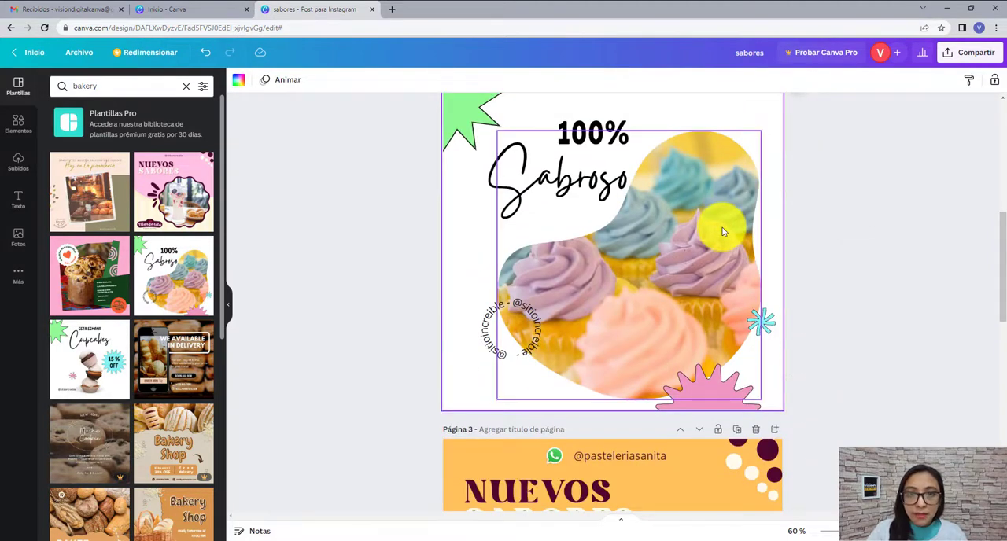
scroll(857, 246, up, 1)
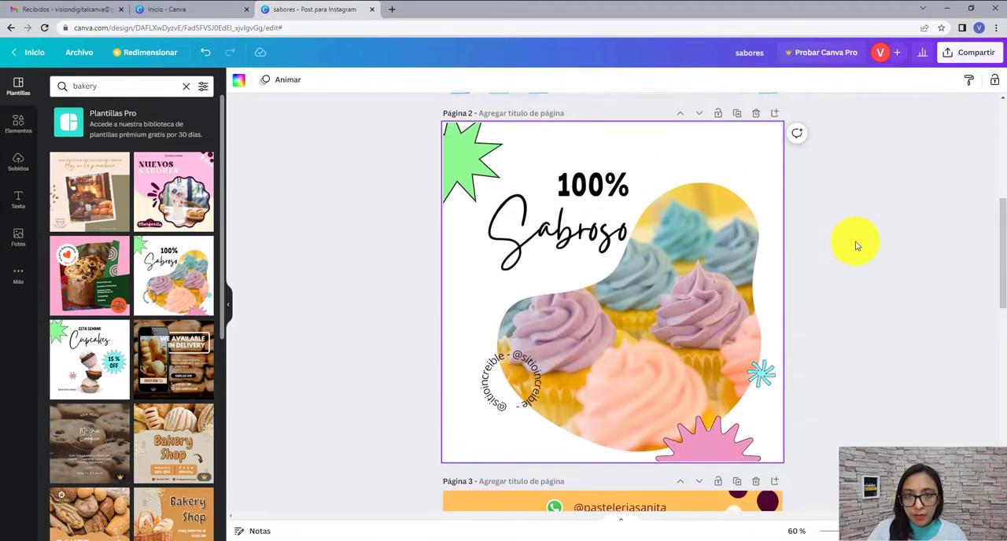
Replace the framed photo on page 2 with the stock photo of pastel cupcakes on a pink cake stand
click(17, 125)
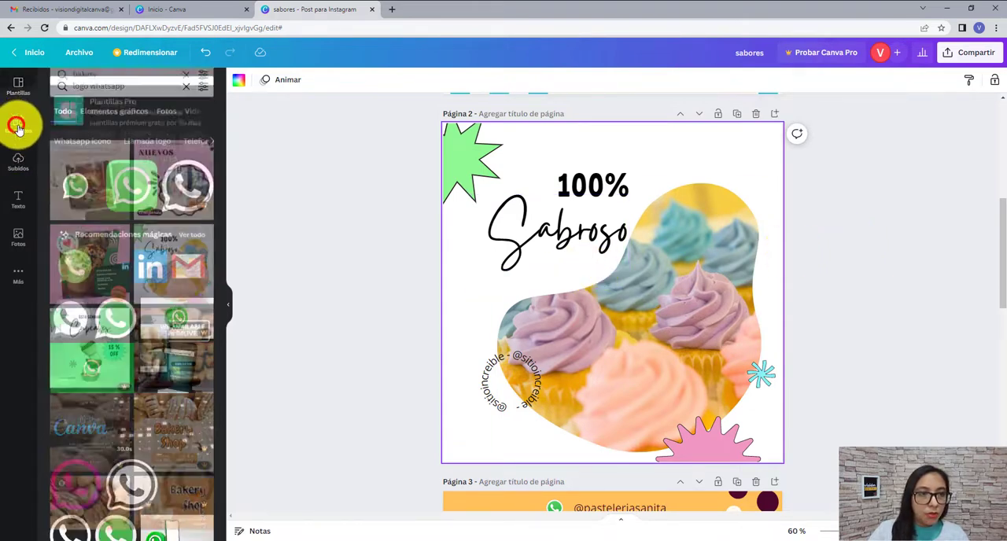
click(19, 234)
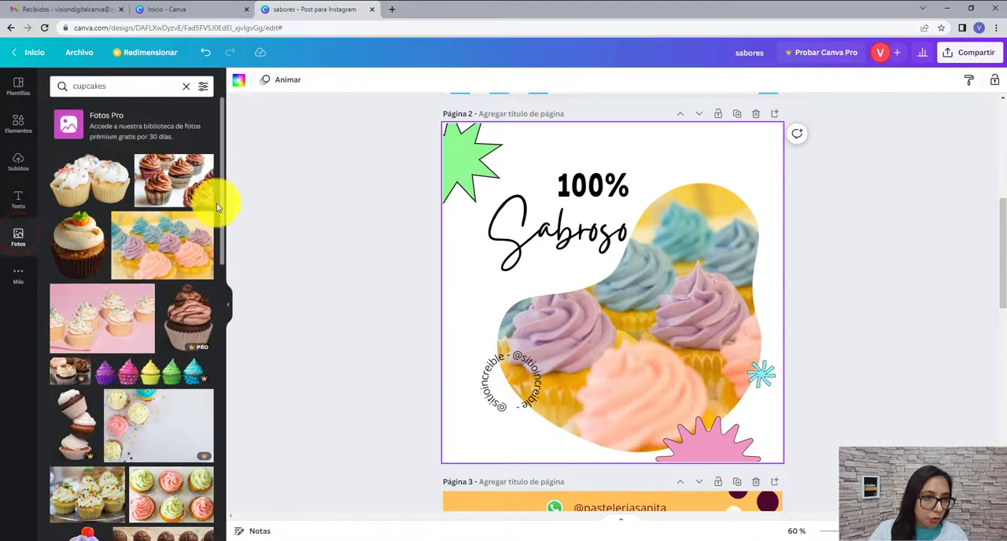
scroll(148, 334, down, 3)
scroll(148, 337, down, 2)
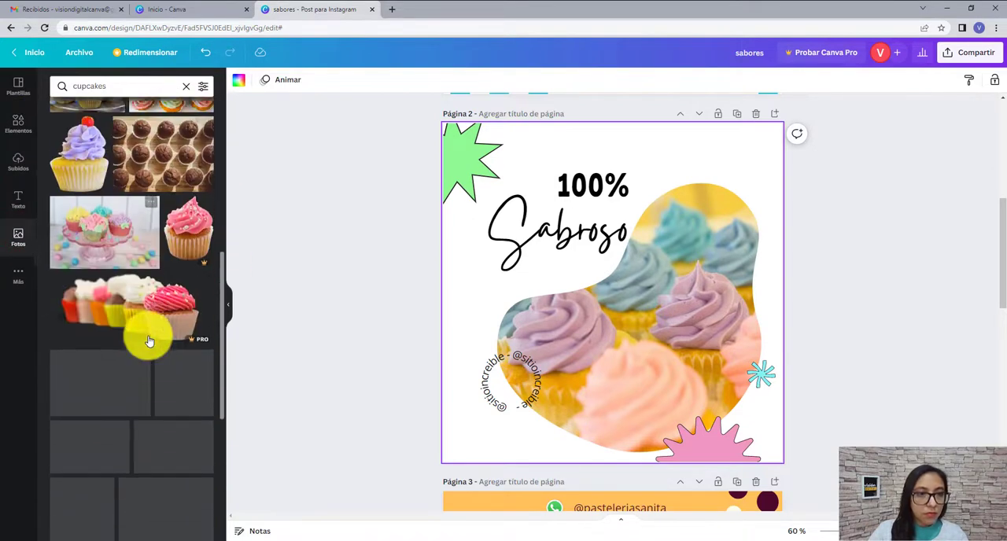
drag(92, 232, 619, 303)
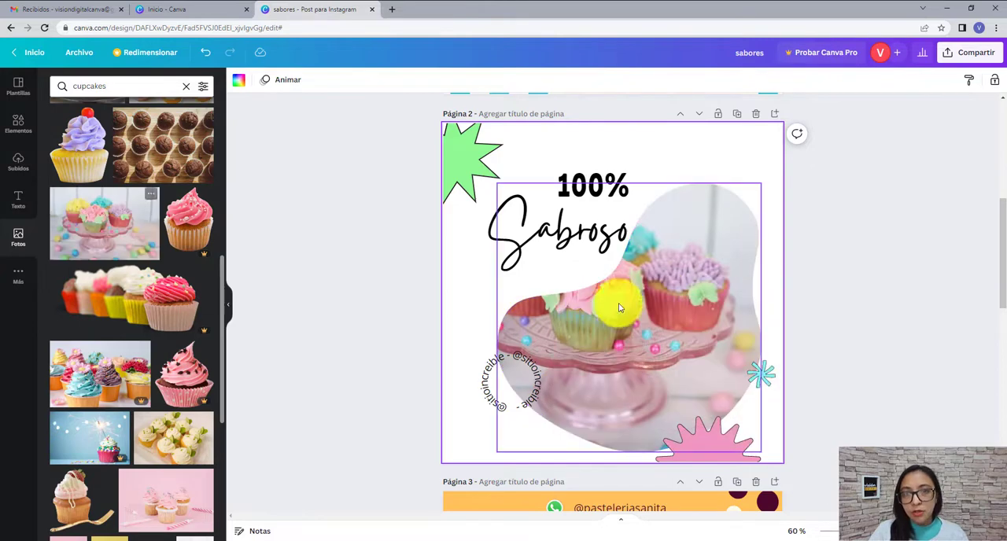
Recolour the green starburst on page 2 with a turquoise fill and an orange outline from the document colours
click(453, 165)
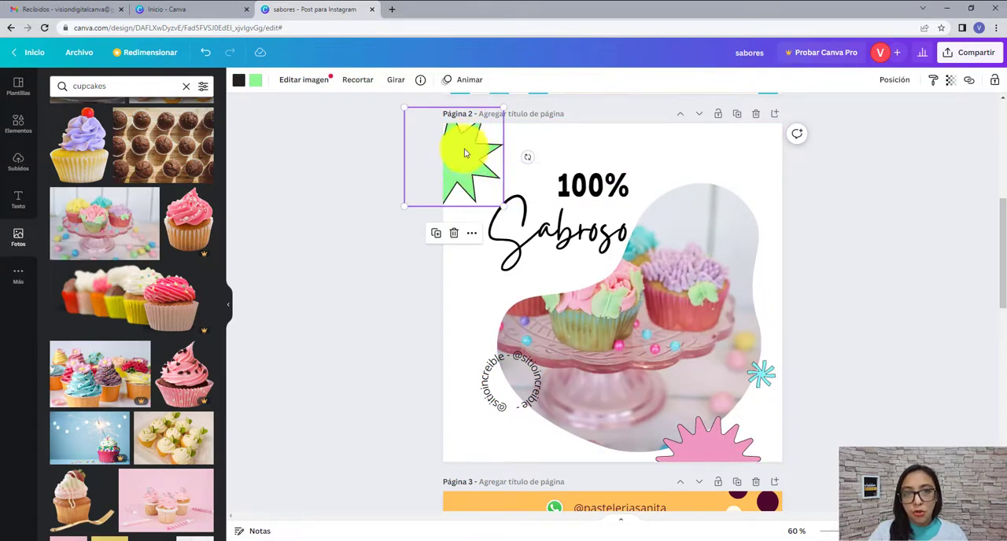
click(255, 81)
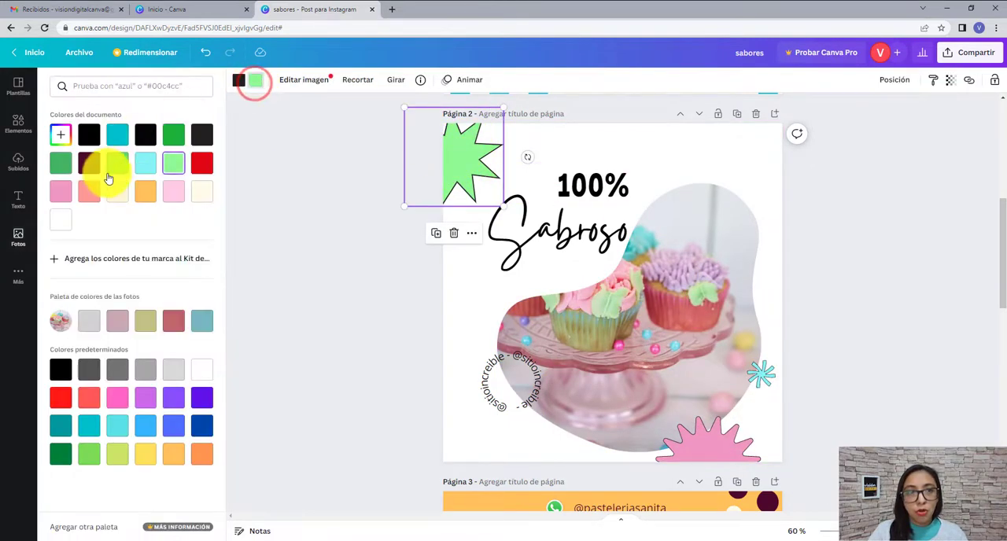
click(117, 135)
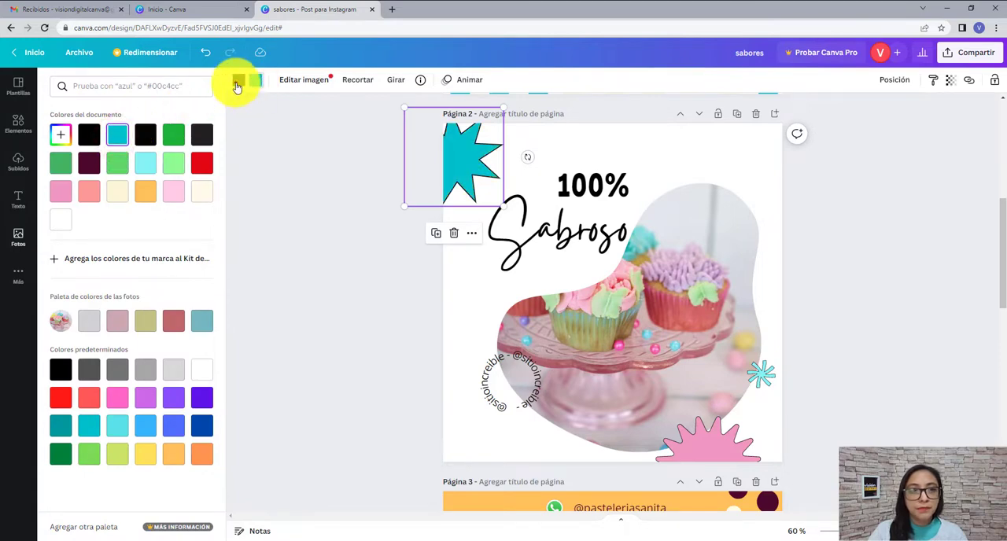
click(238, 82)
click(146, 191)
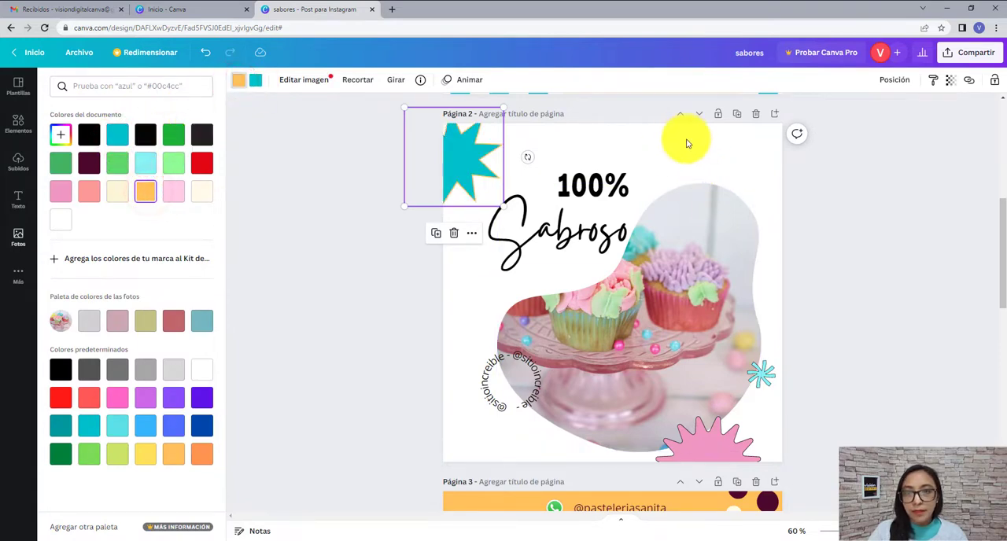
click(687, 141)
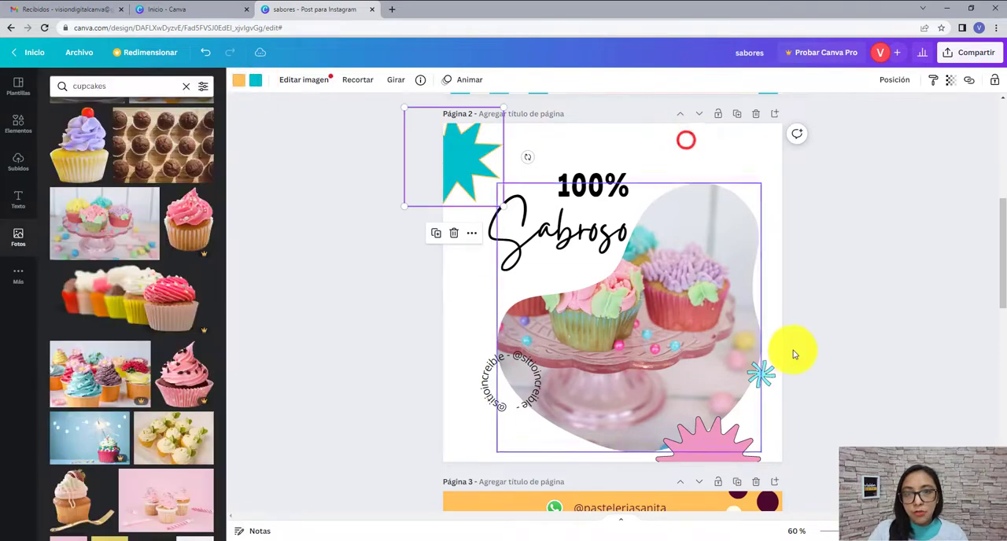
Set the font size of the "Sabroso" text on page 2 to 151
click(594, 195)
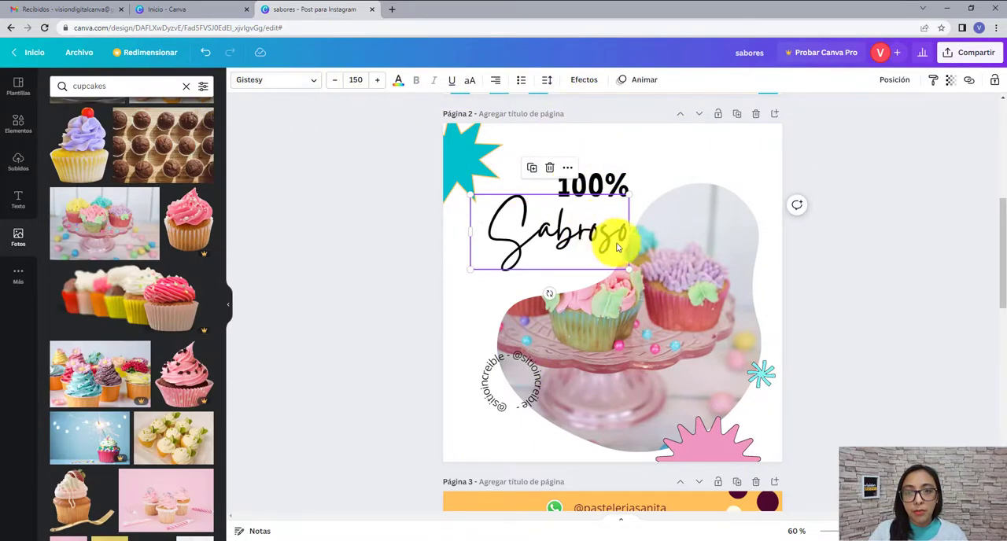
double_click(587, 237)
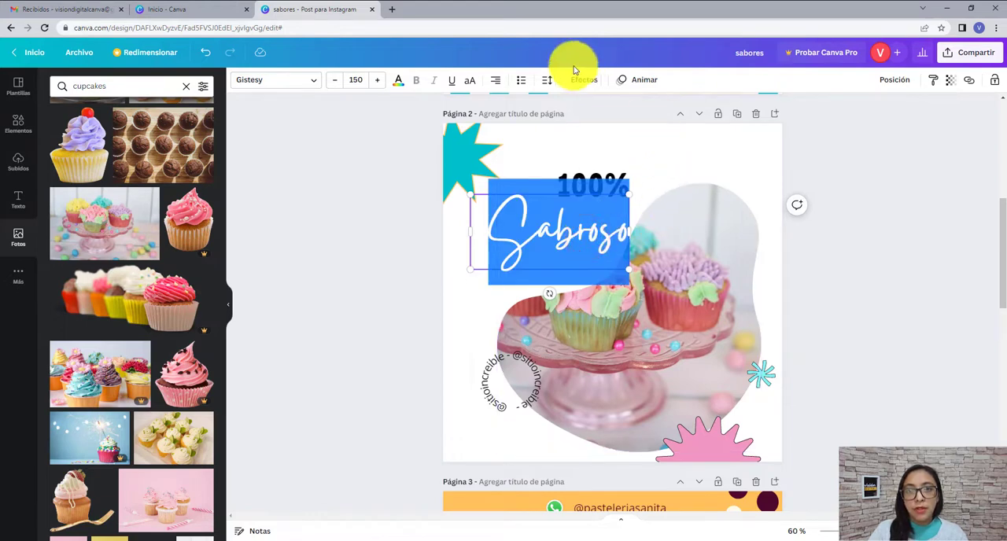
click(496, 81)
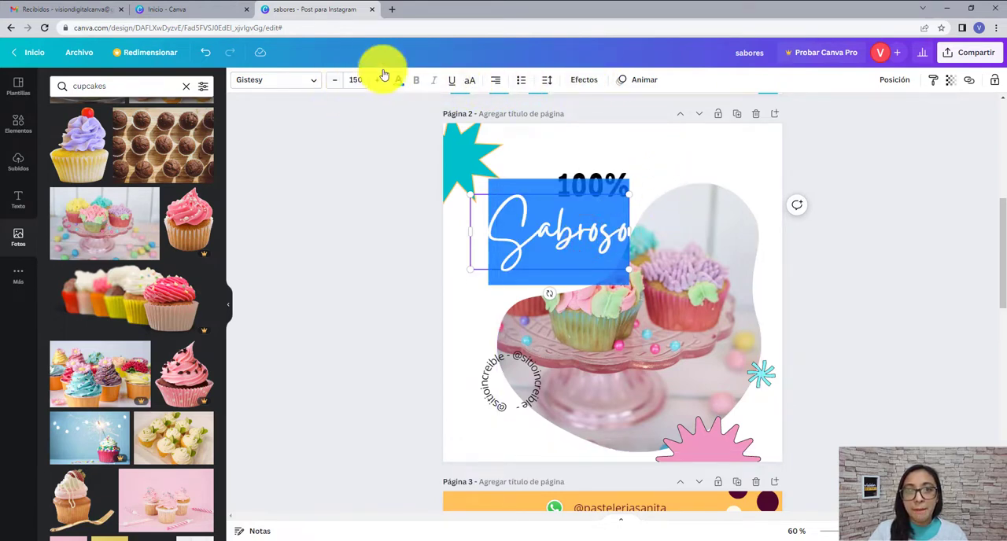
click(336, 82)
click(378, 80)
click(378, 80)
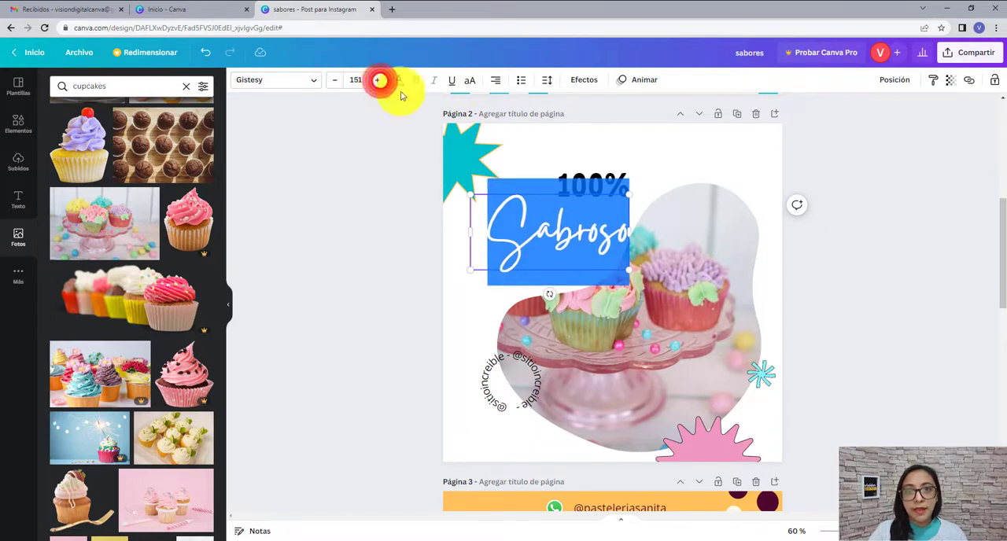
Examine the text animation options for "Sabroso" and look over pages 2 and 3
click(645, 81)
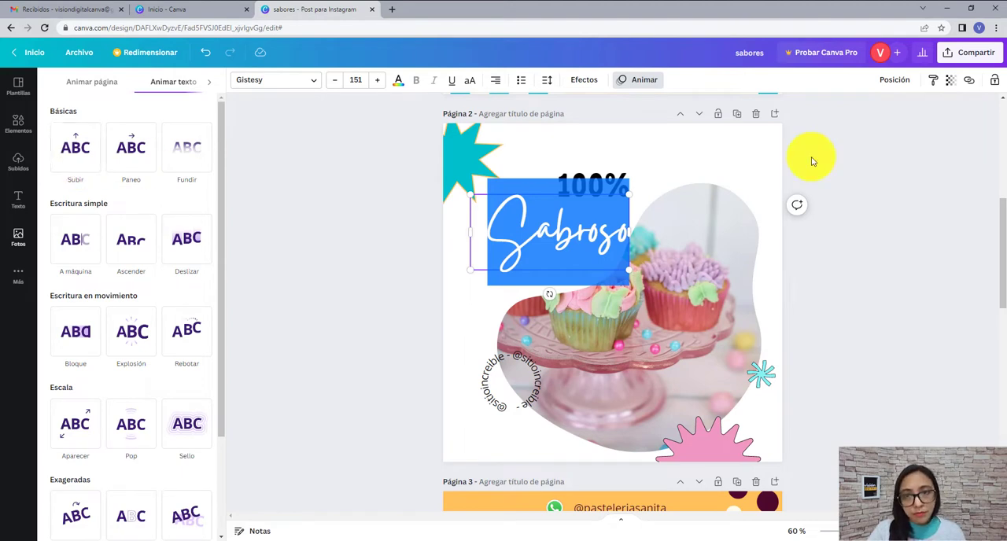
click(697, 161)
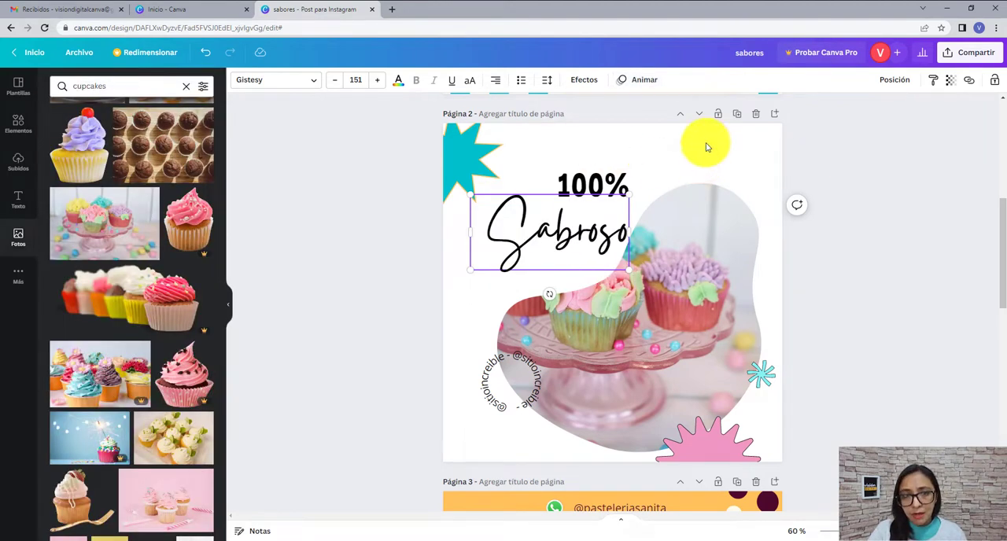
click(687, 155)
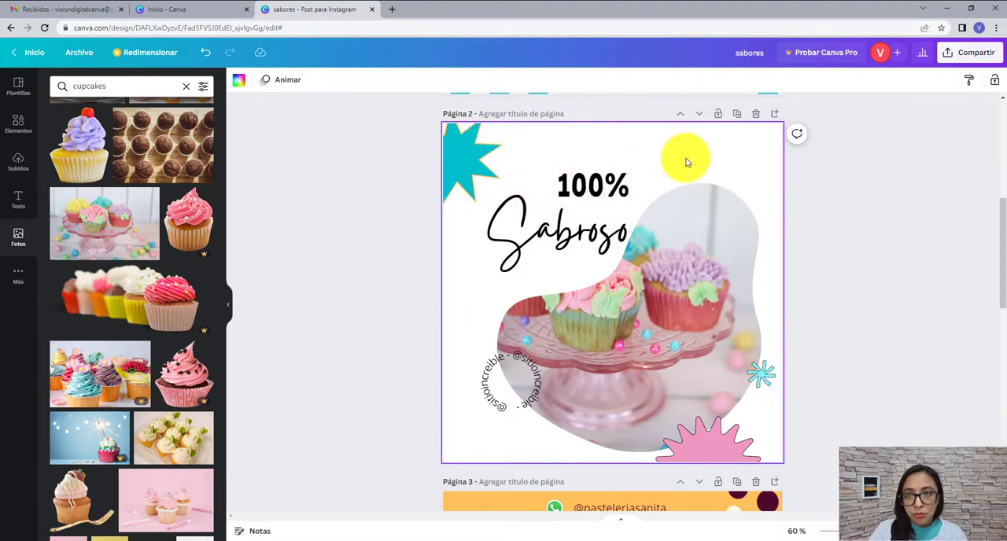
click(599, 236)
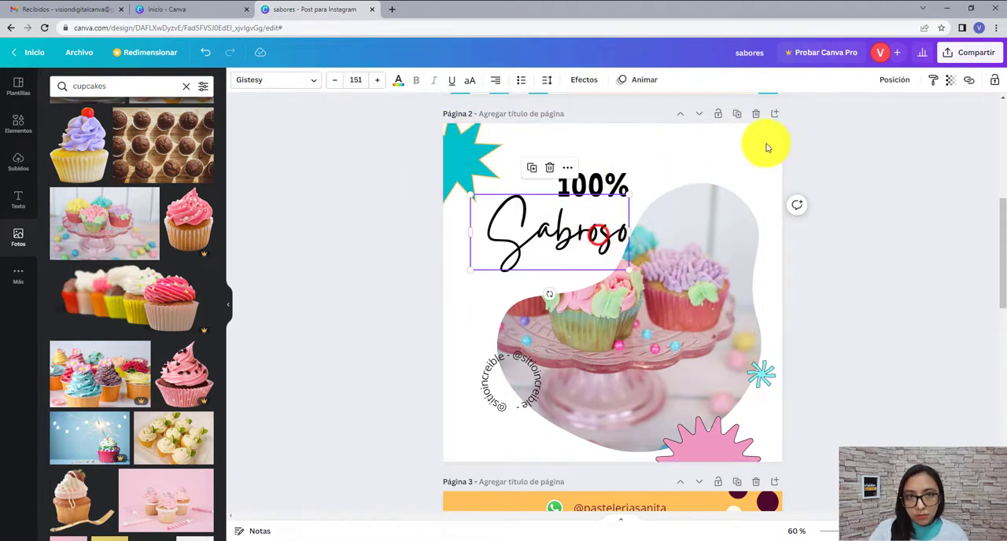
scroll(641, 298, down, 5)
scroll(652, 322, up, 6)
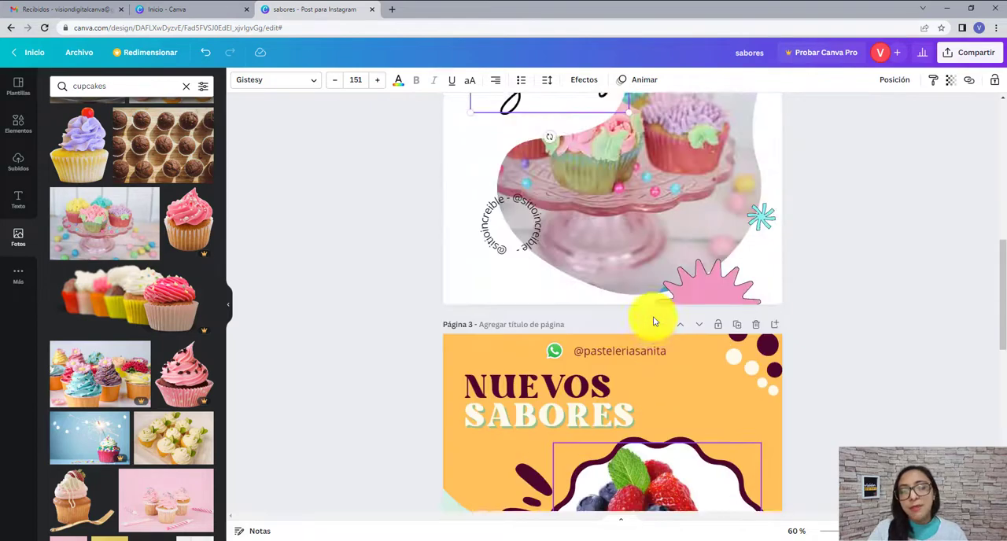
Look over the designs on pages 1 to 3 to compare their layouts
scroll(652, 321, up, 4)
scroll(653, 321, down, 6)
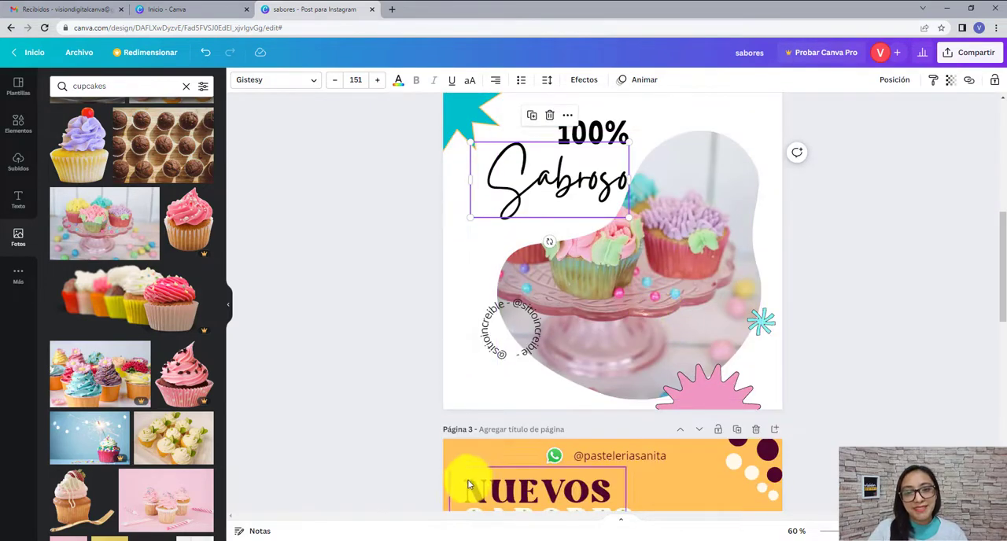
scroll(541, 408, up, 5)
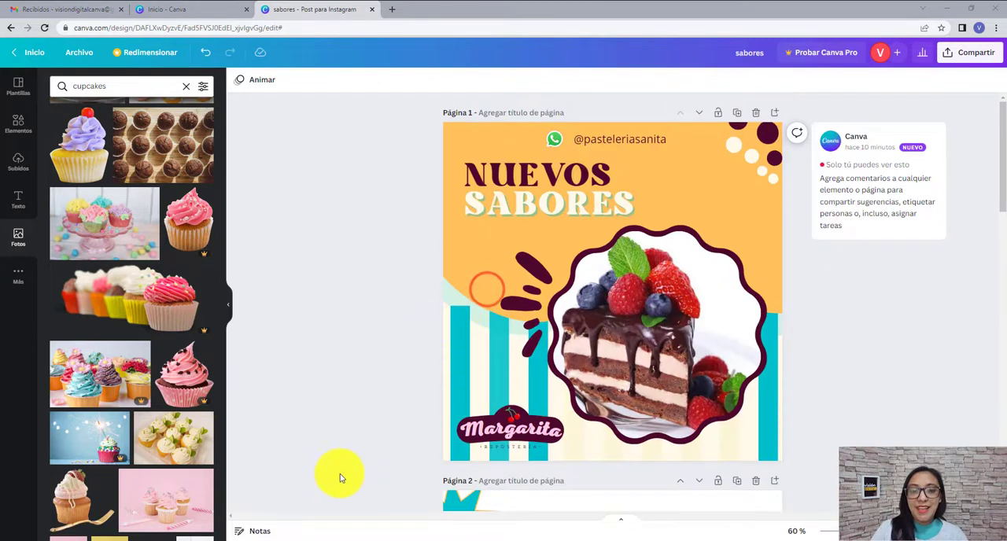
scroll(705, 282, down, 7)
scroll(706, 284, up, 3)
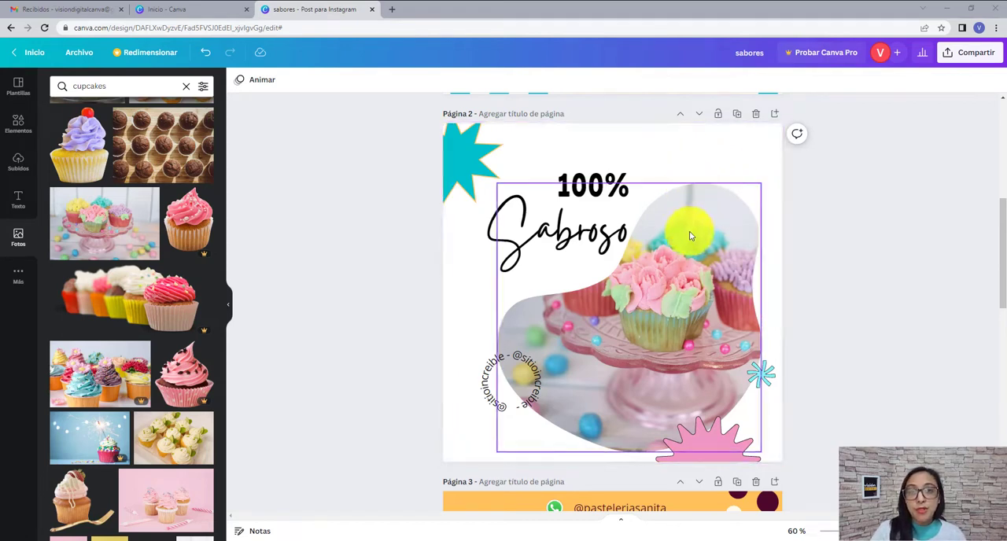
scroll(712, 250, up, 5)
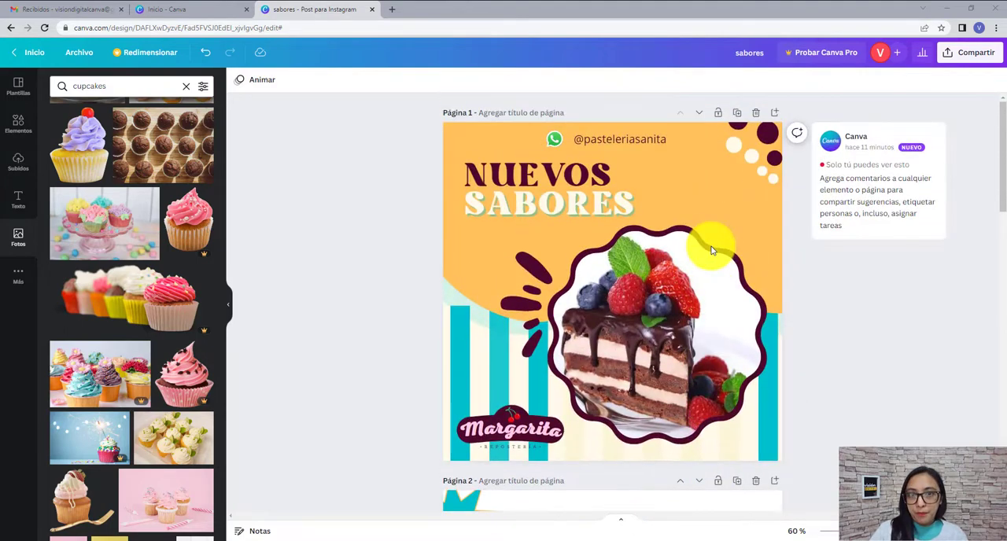
scroll(641, 220, down, 10)
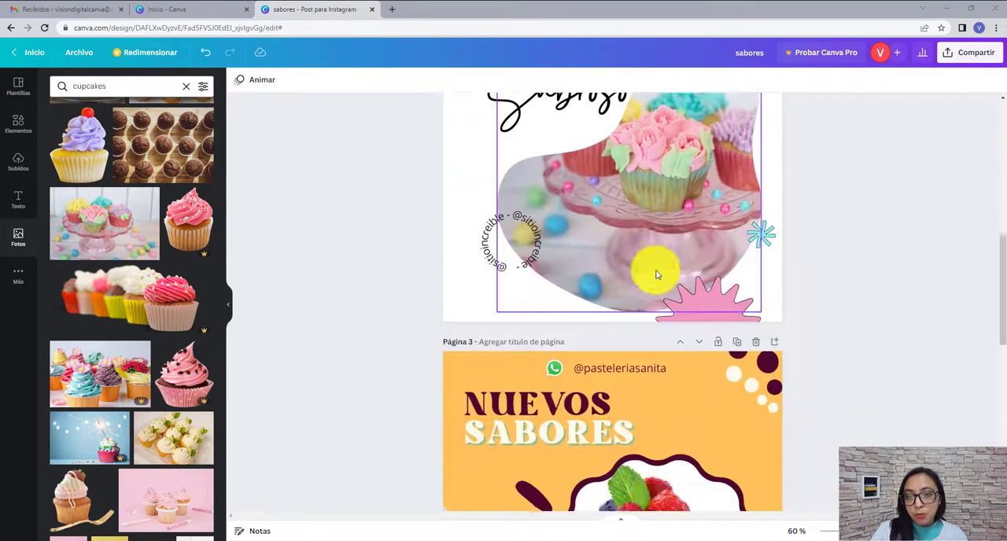
scroll(657, 275, up, 10)
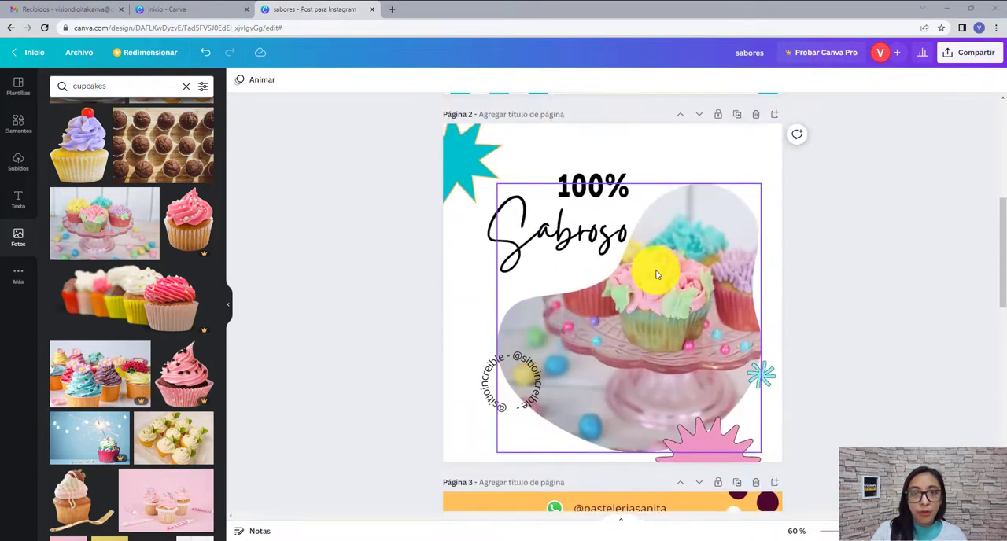
Title page 1 "diseño 1" and page 2 "diseño 2"
scroll(657, 275, up, 1)
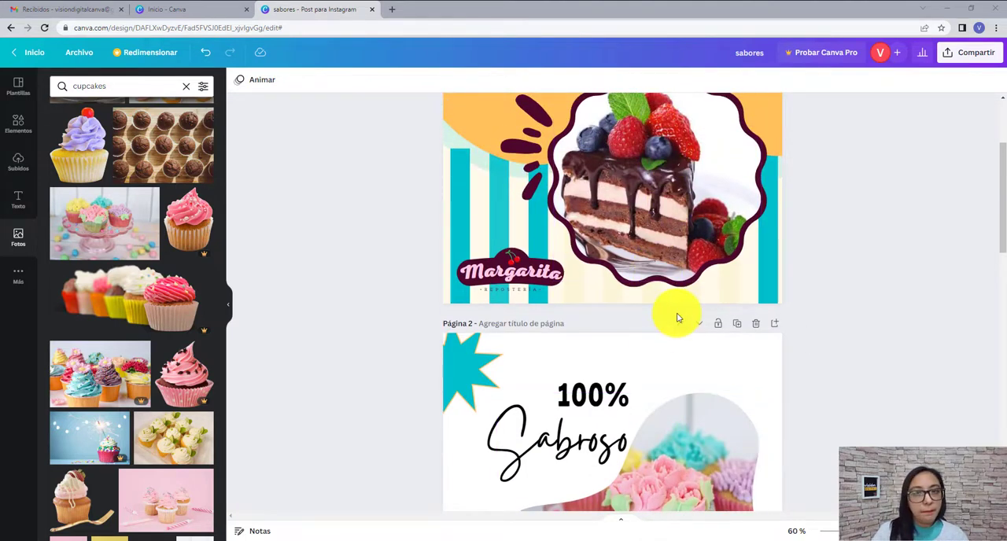
scroll(676, 315, up, 3)
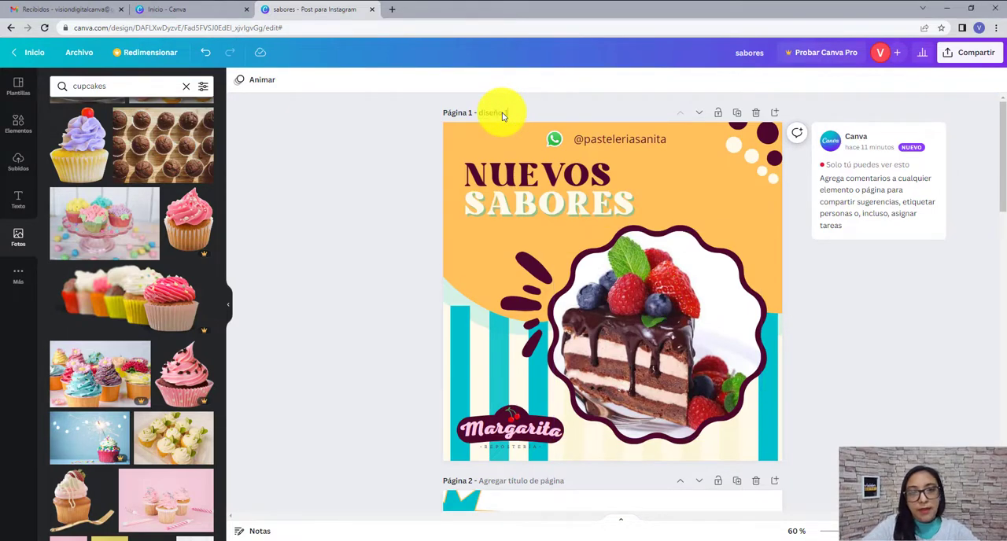
scroll(571, 312, down, 3)
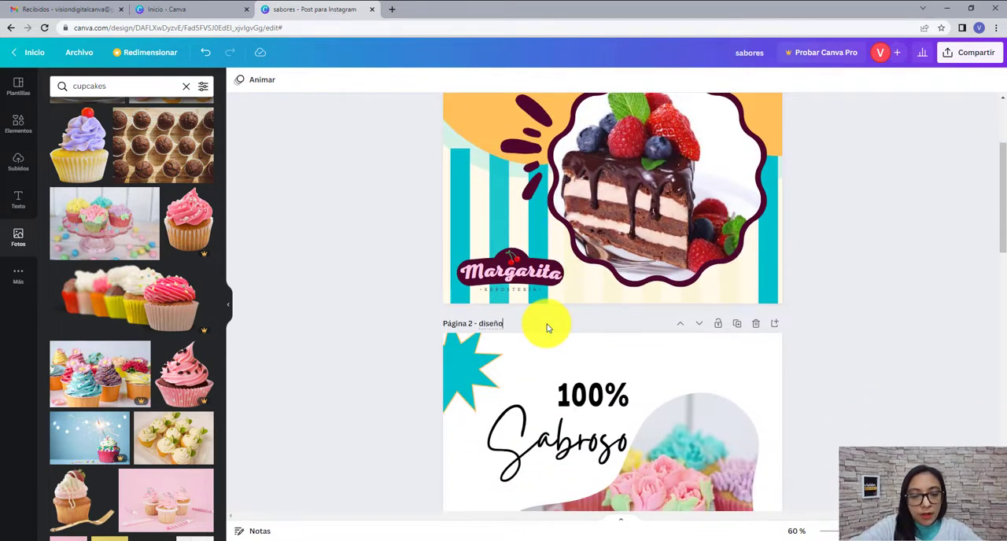
scroll(543, 323, up, 3)
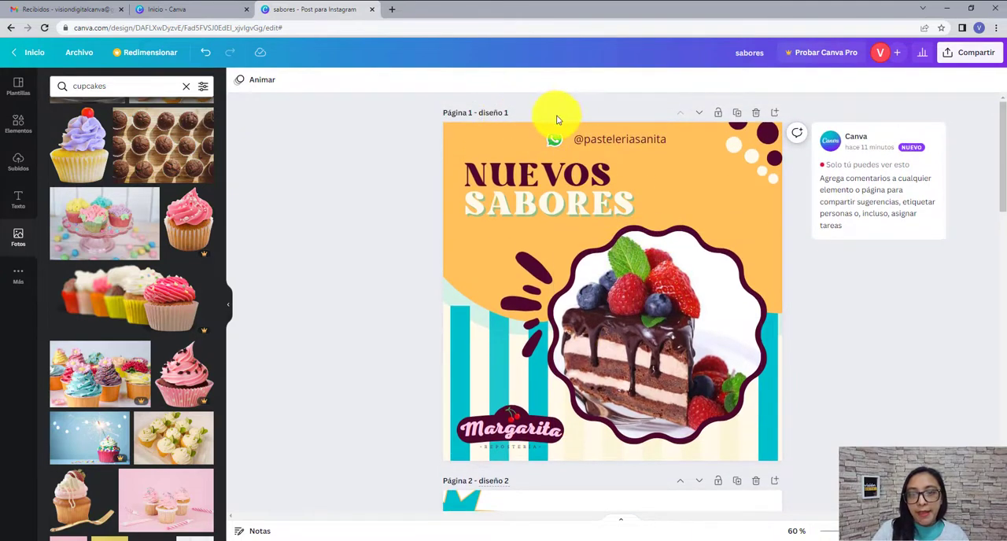
scroll(551, 235, down, 7)
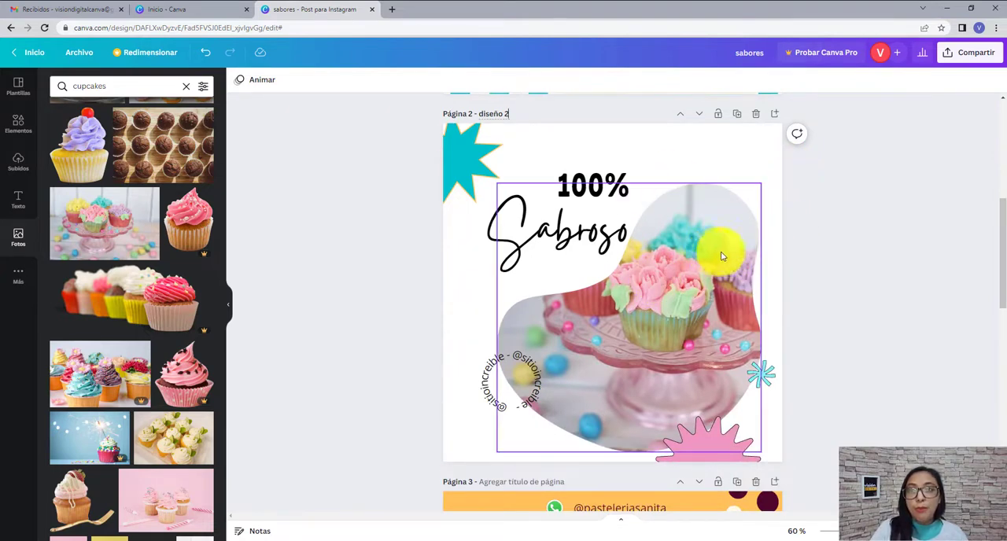
Rename the whole design as "post instagram porciones"
click(948, 57)
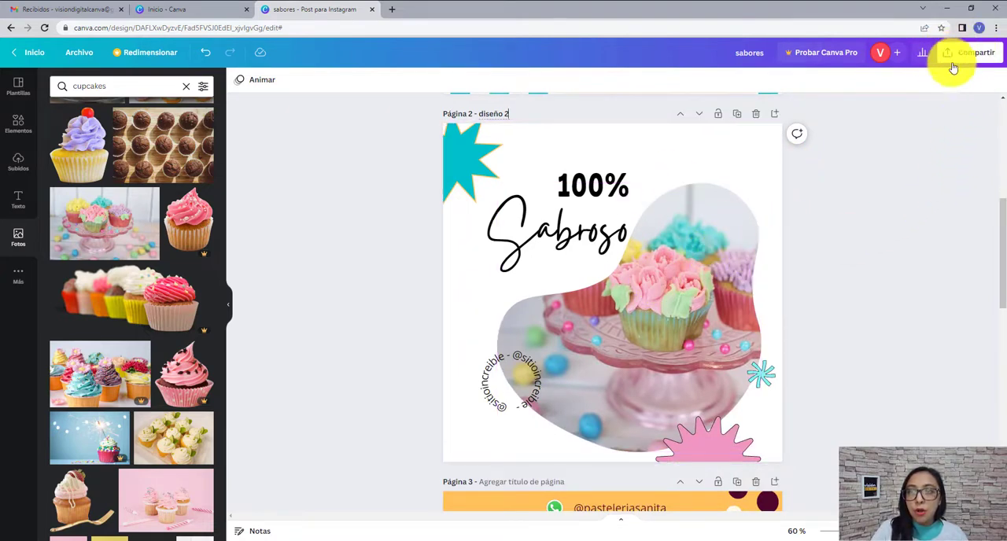
click(767, 52)
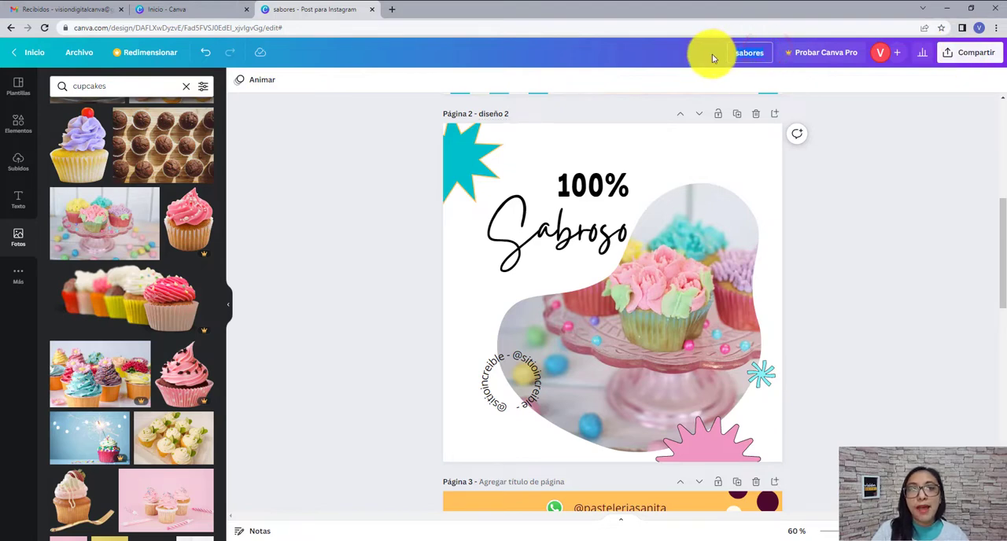
text(post instagram)
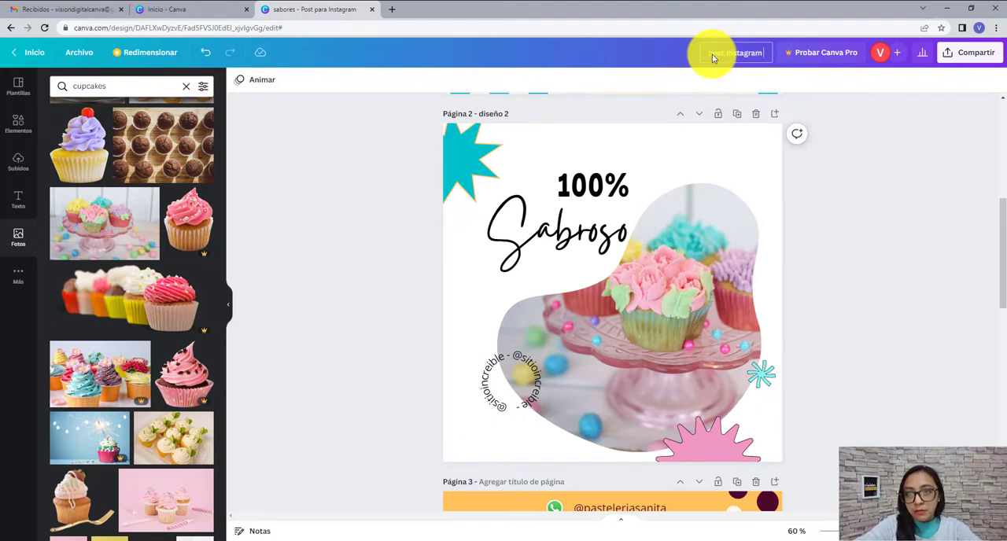
text( porciones)
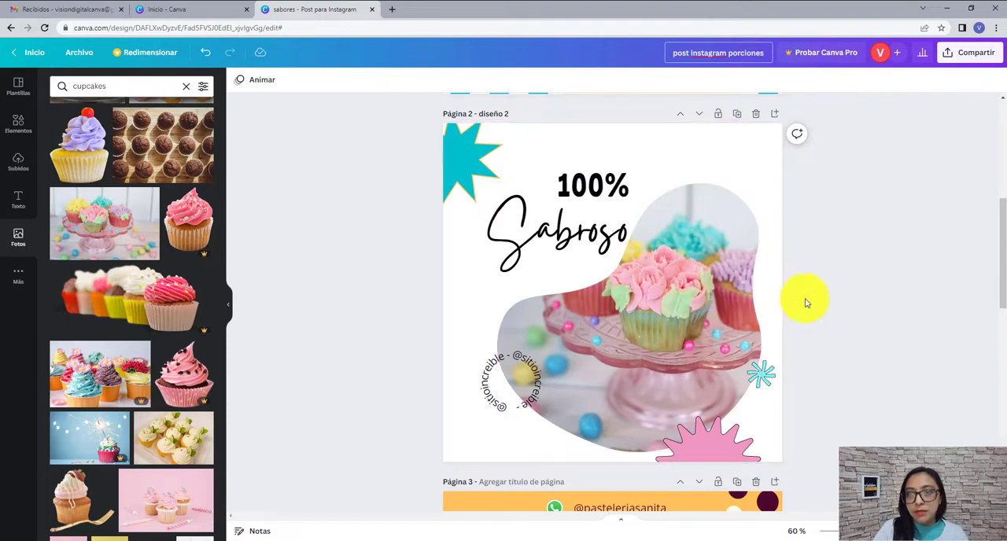
Open the design's download settings, review the available file formats and choose PNG as the file type
scroll(618, 310, down, 2)
scroll(618, 310, up, 4)
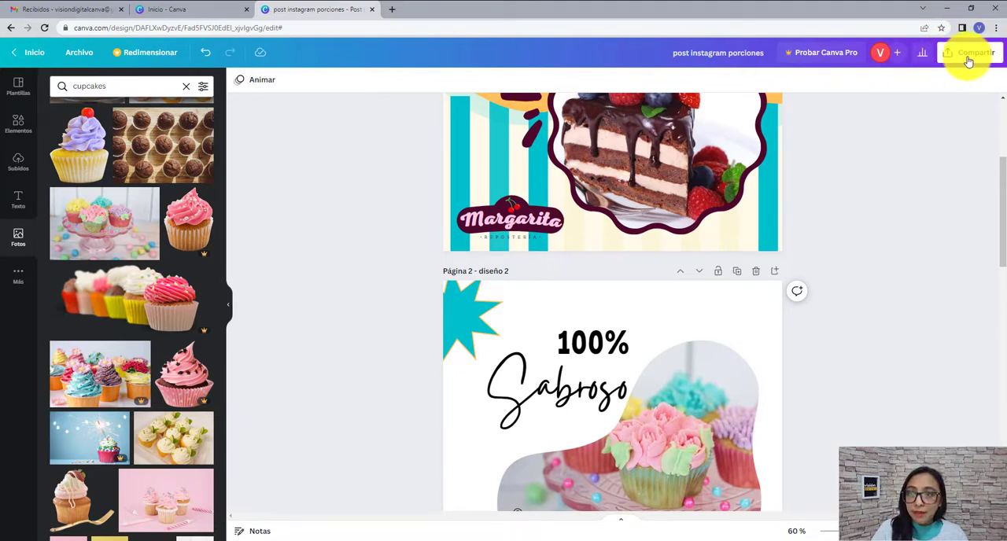
click(967, 59)
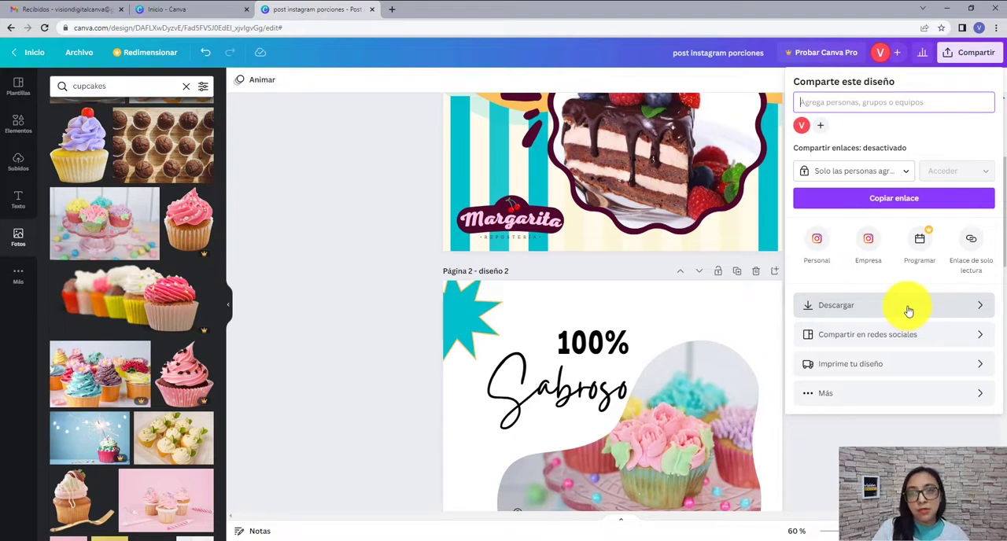
click(836, 312)
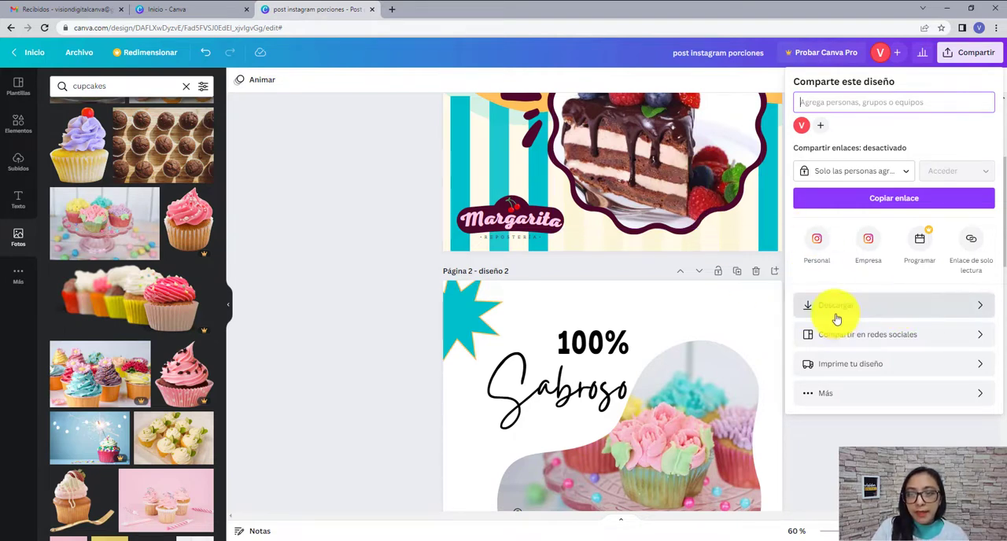
click(969, 308)
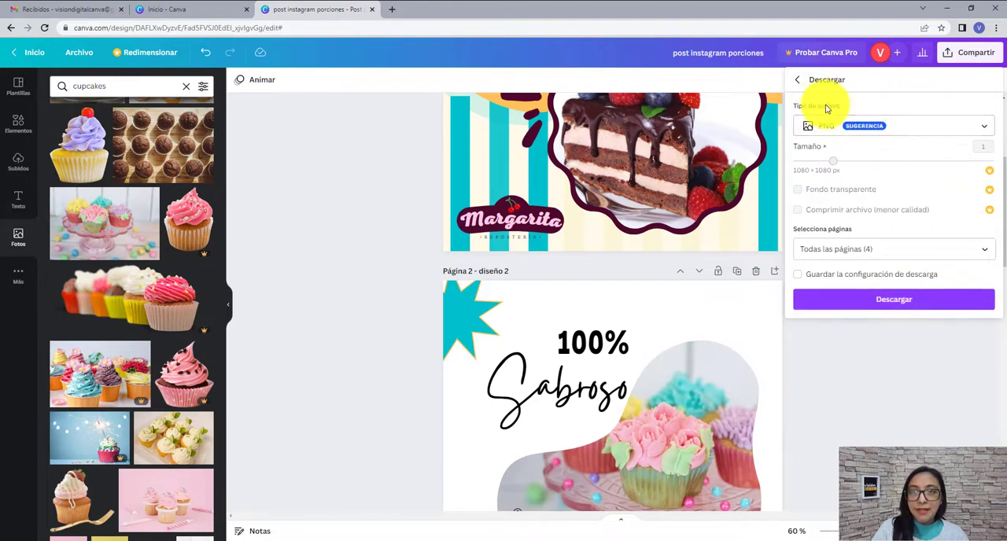
click(988, 128)
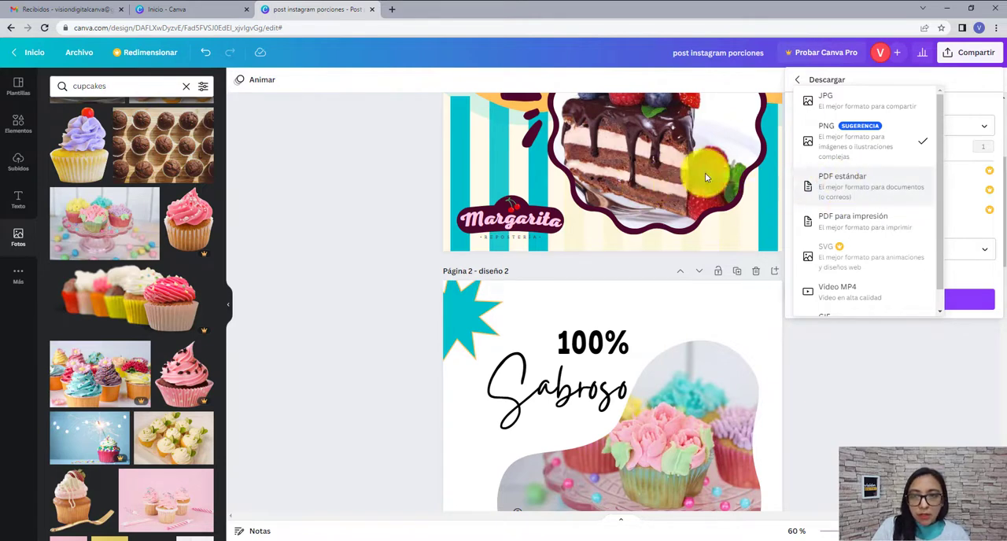
scroll(893, 243, down, 1)
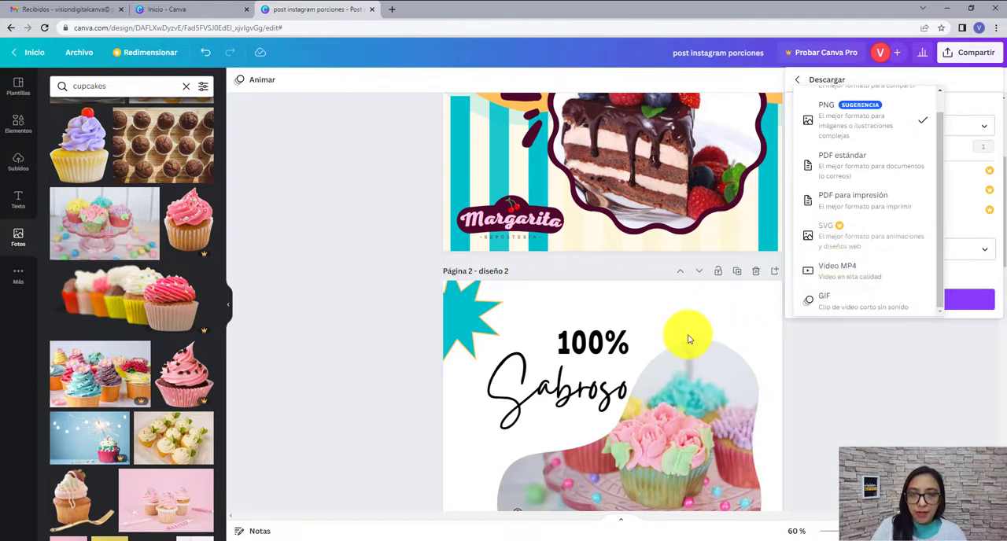
click(840, 118)
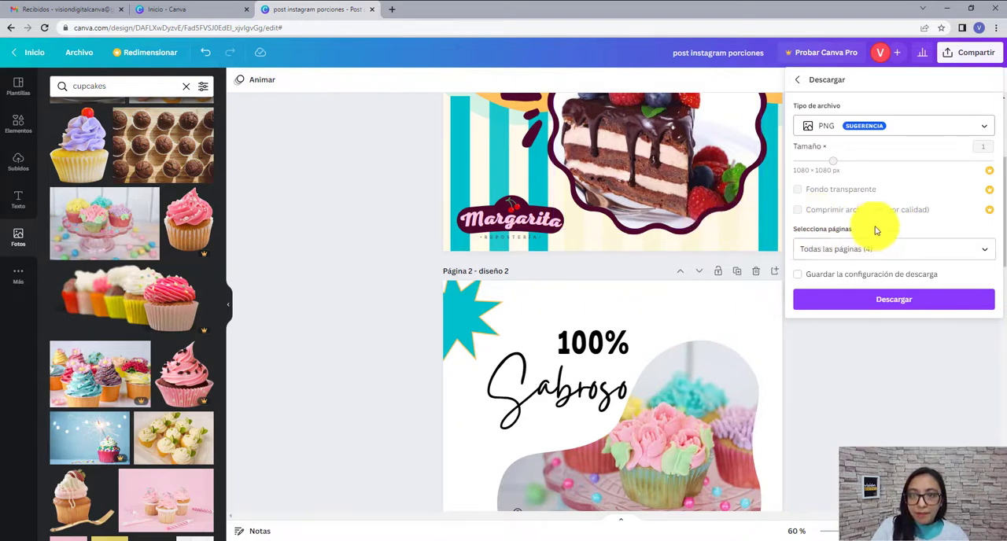
Exclude page 4 from the download selection and confirm pages 1–3
click(982, 251)
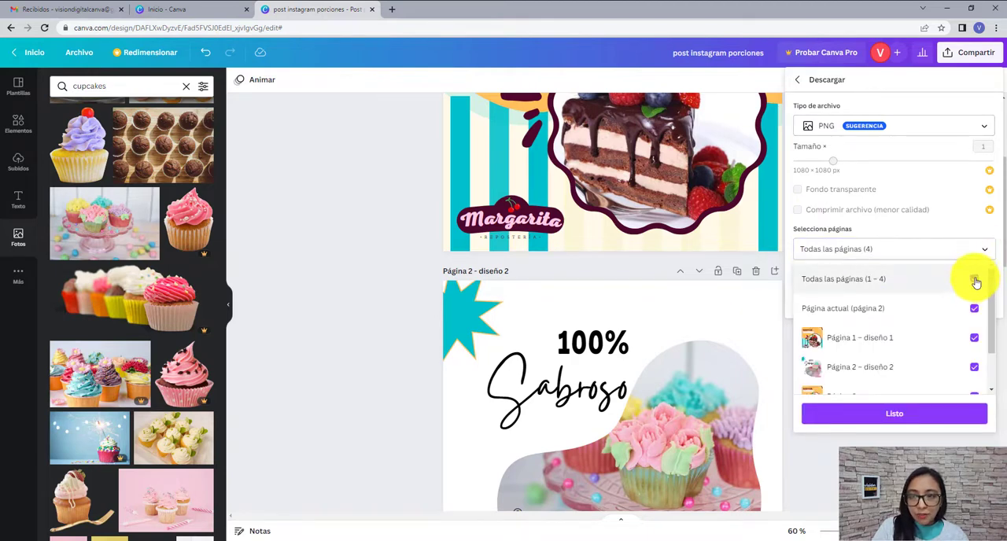
scroll(973, 346, down, 2)
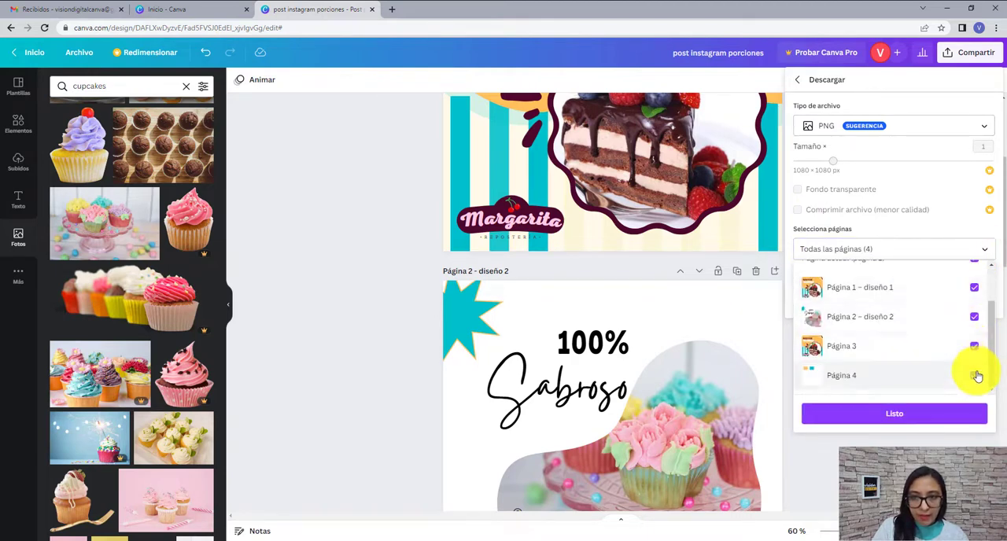
scroll(975, 366, up, 3)
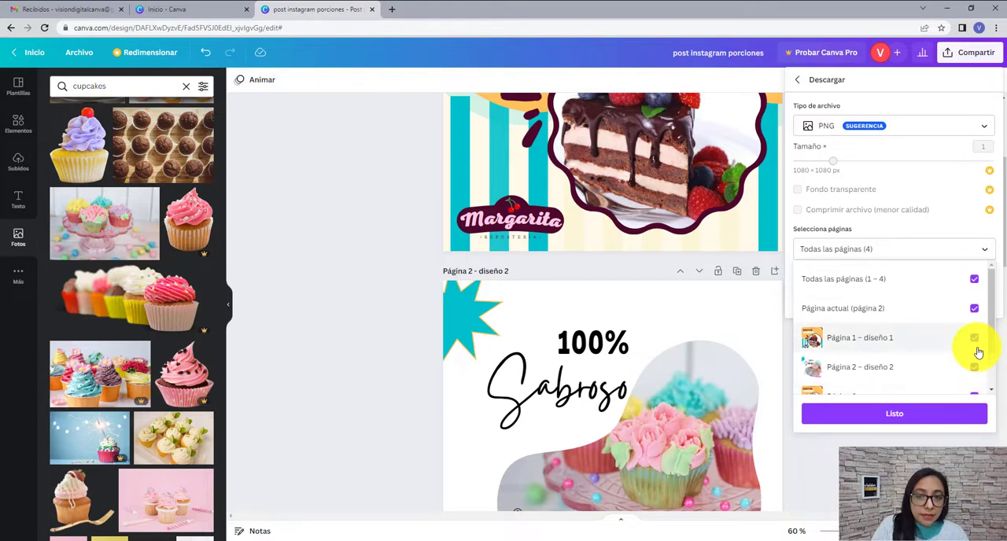
scroll(952, 340, down, 2)
scroll(951, 340, up, 2)
scroll(967, 330, down, 2)
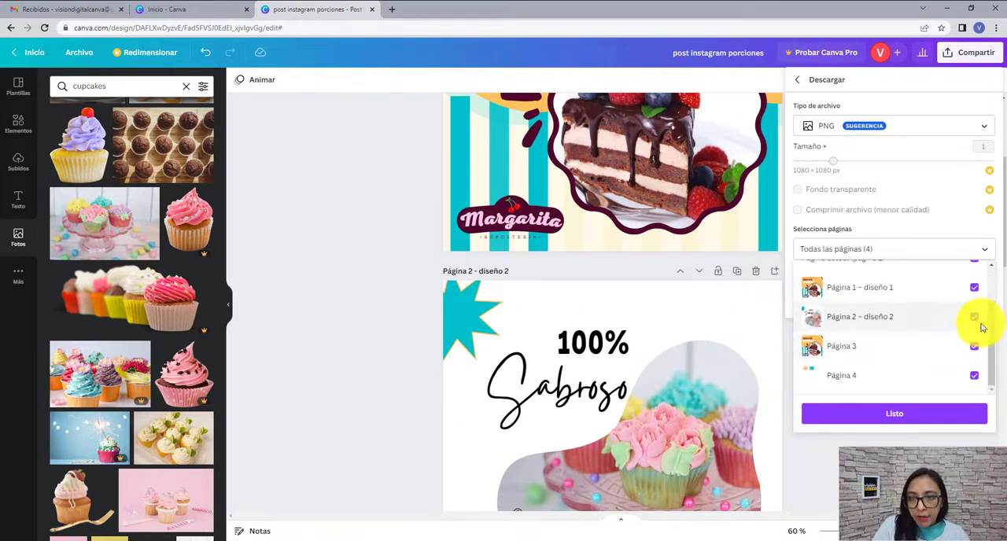
click(974, 378)
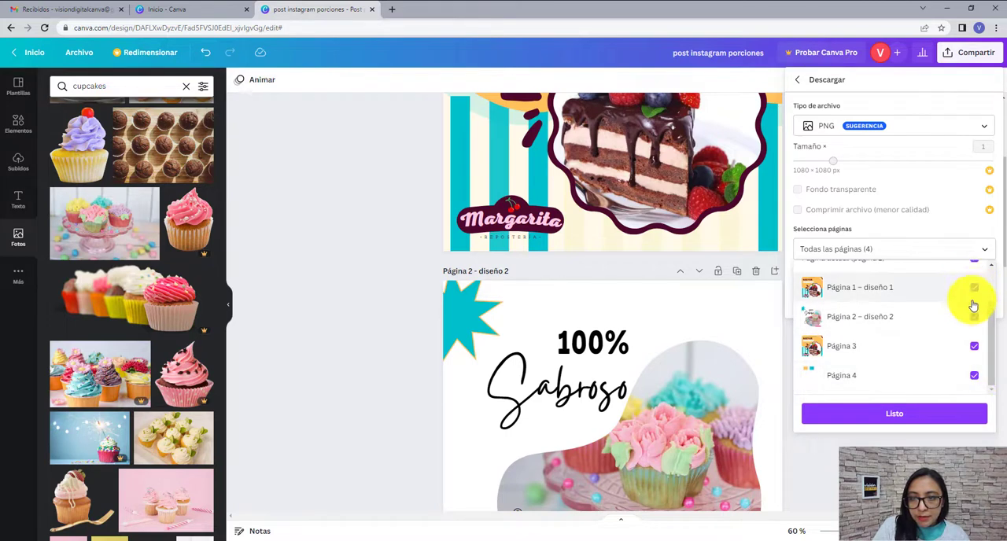
click(976, 377)
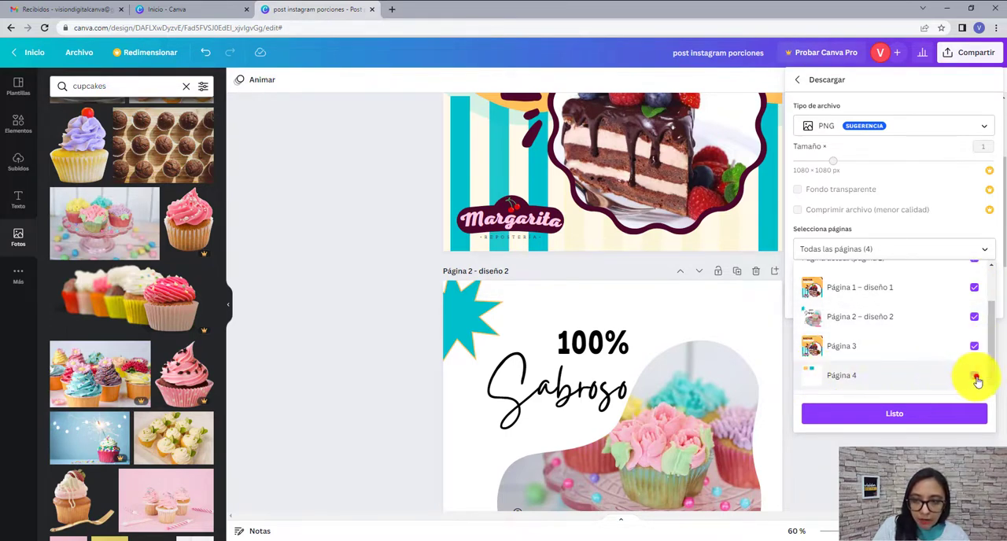
scroll(931, 366, up, 1)
scroll(935, 354, up, 1)
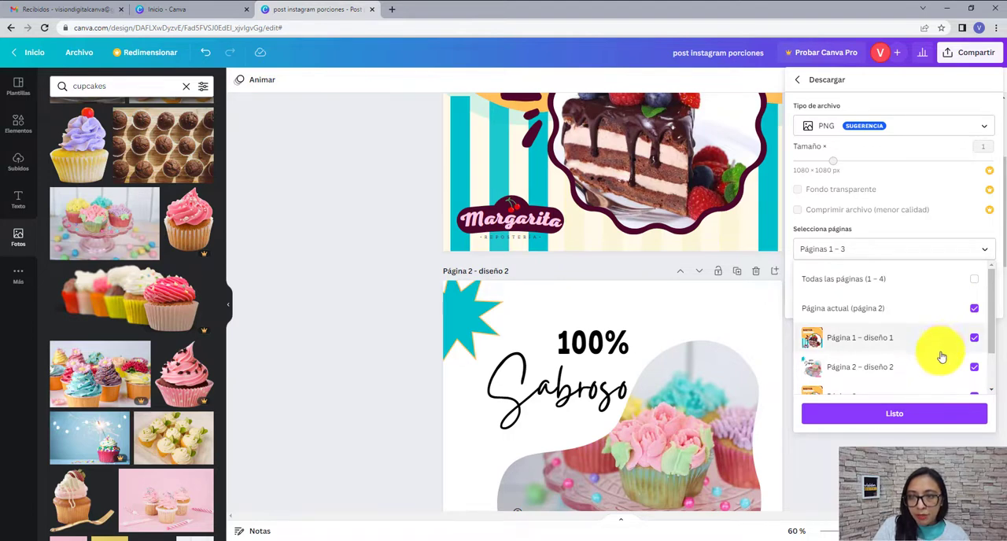
scroll(942, 356, down, 2)
click(910, 413)
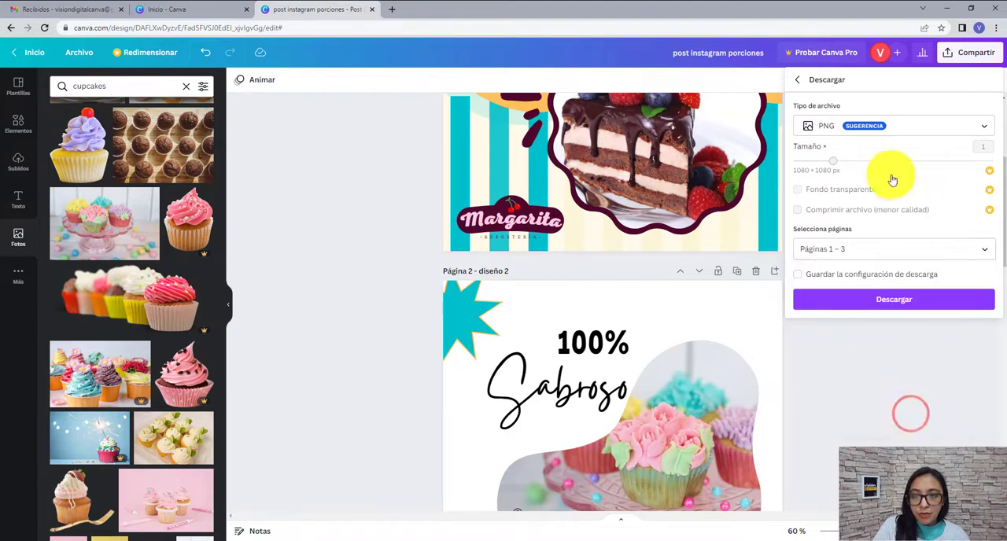
Download the selected pages and check the browser's options for the downloaded ZIP file
click(903, 304)
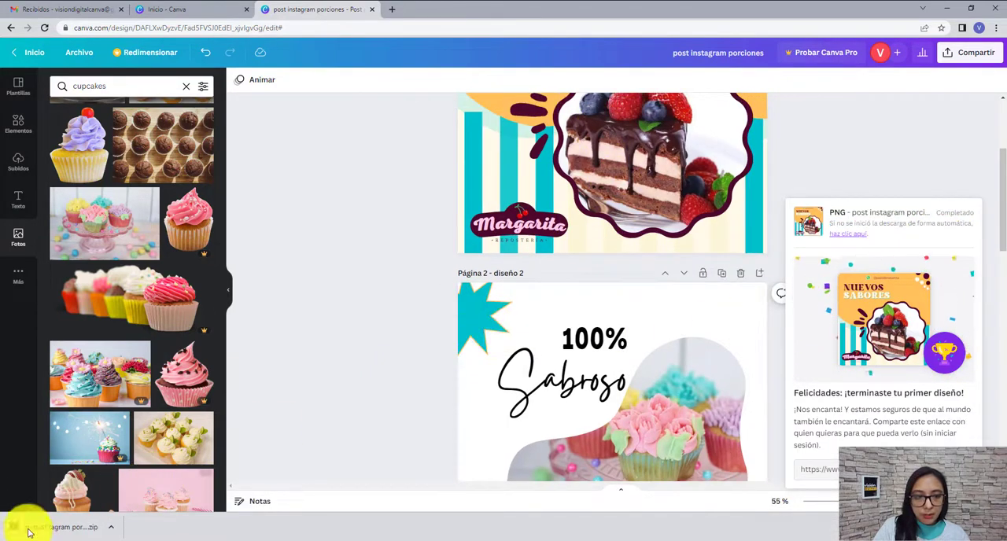
click(111, 526)
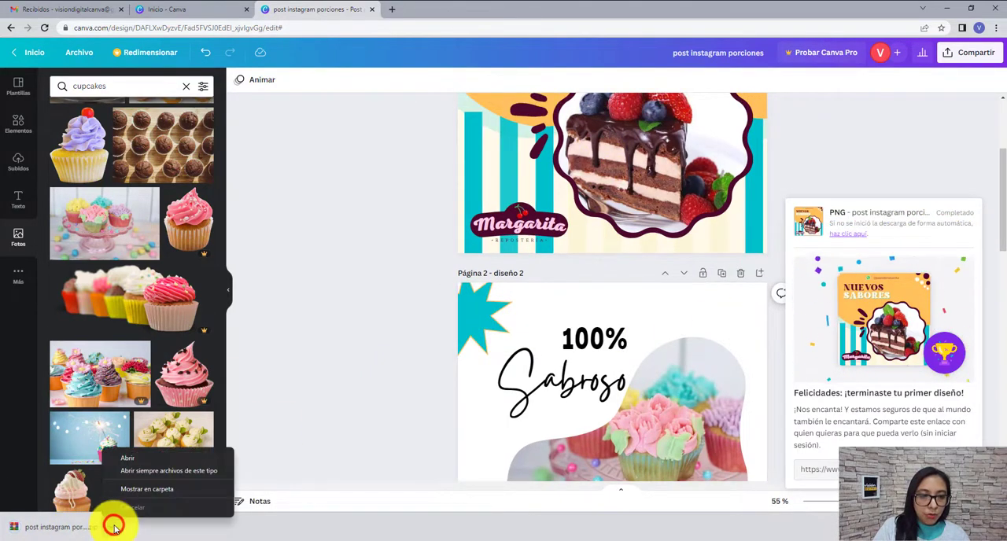
click(253, 538)
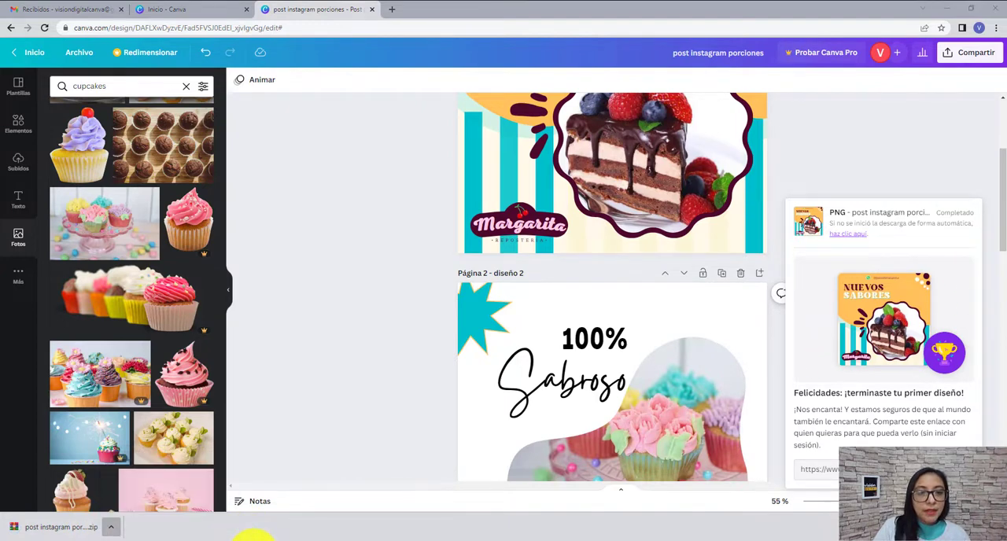